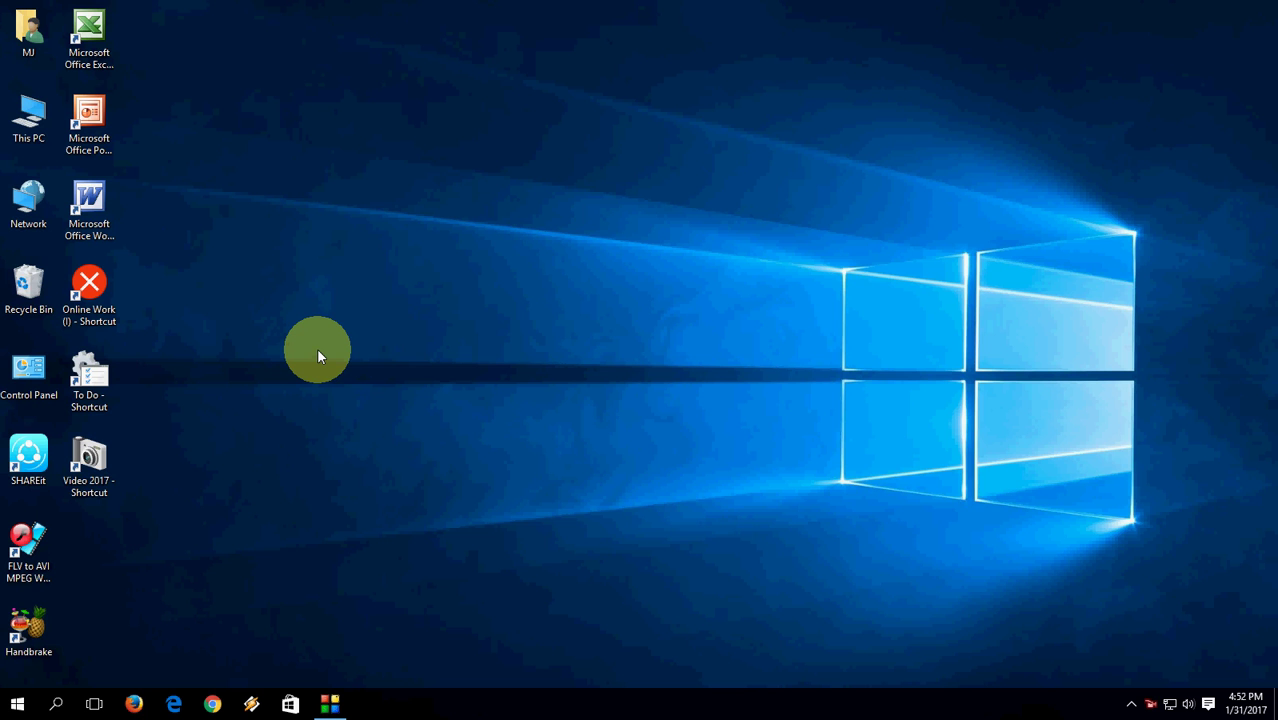
Step: Search the Start menu for paint and then word, then return to the desktop
key(super)
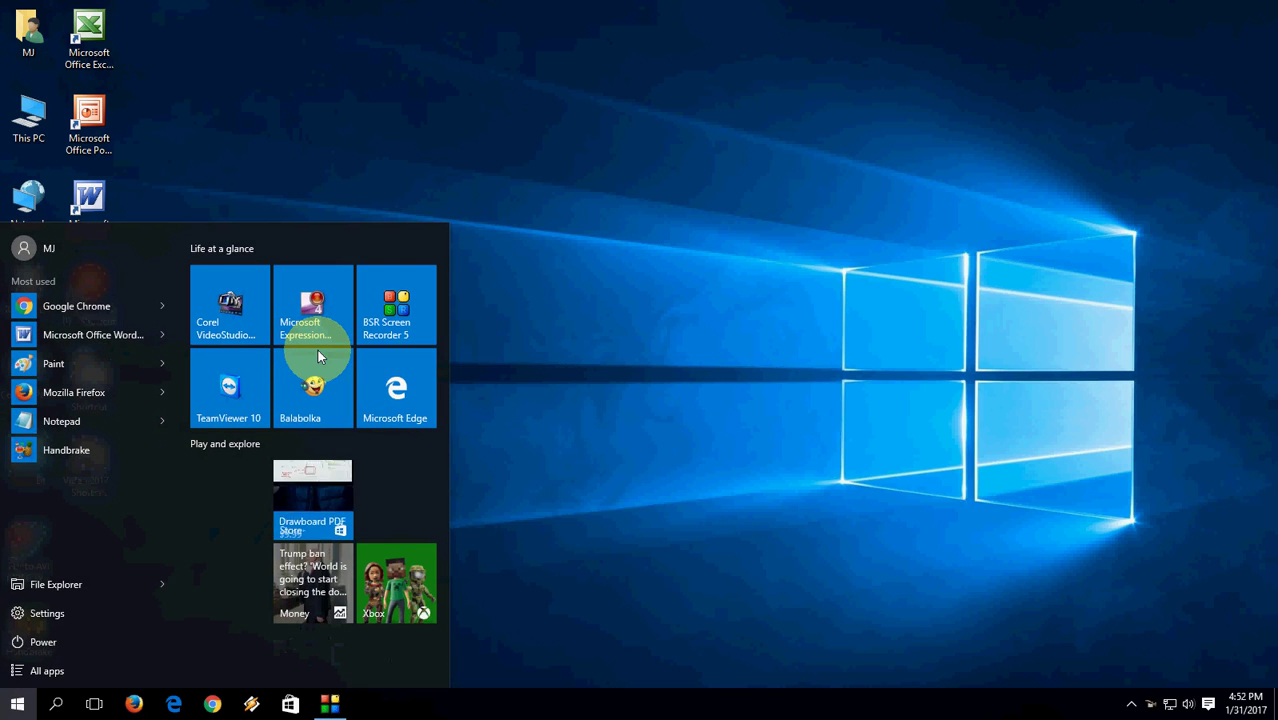
text(paint)
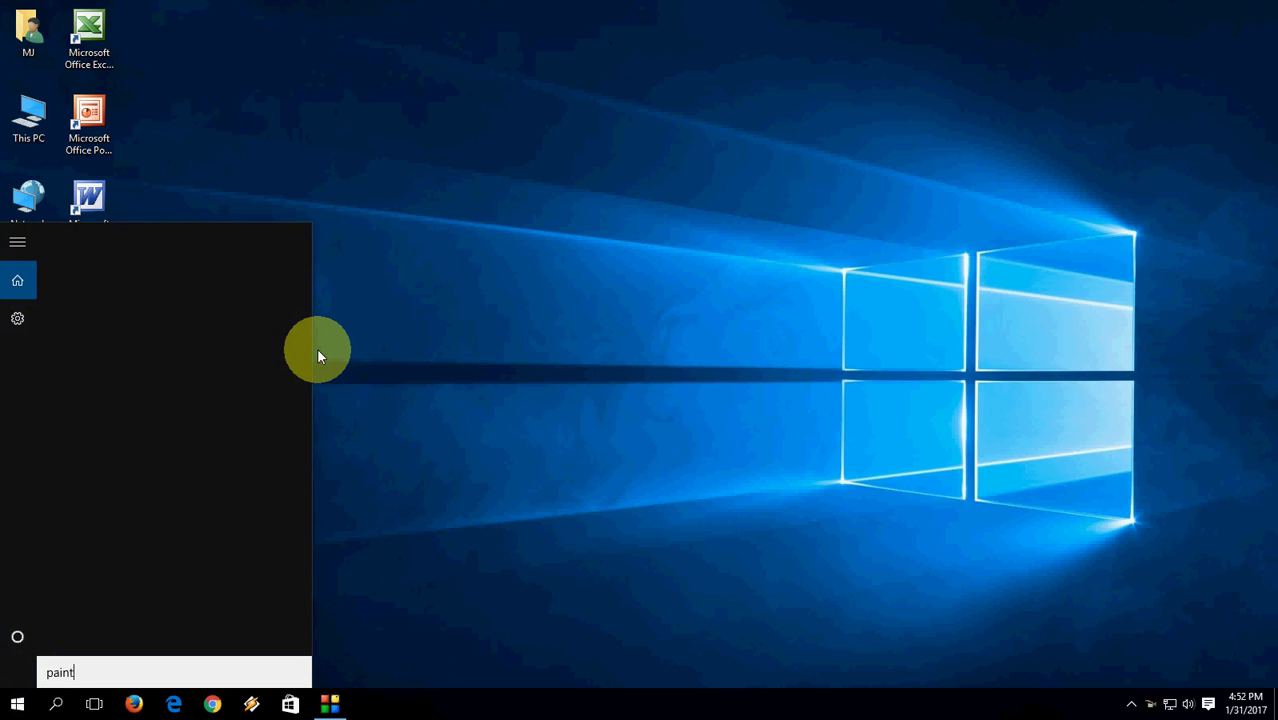
key(Escape)
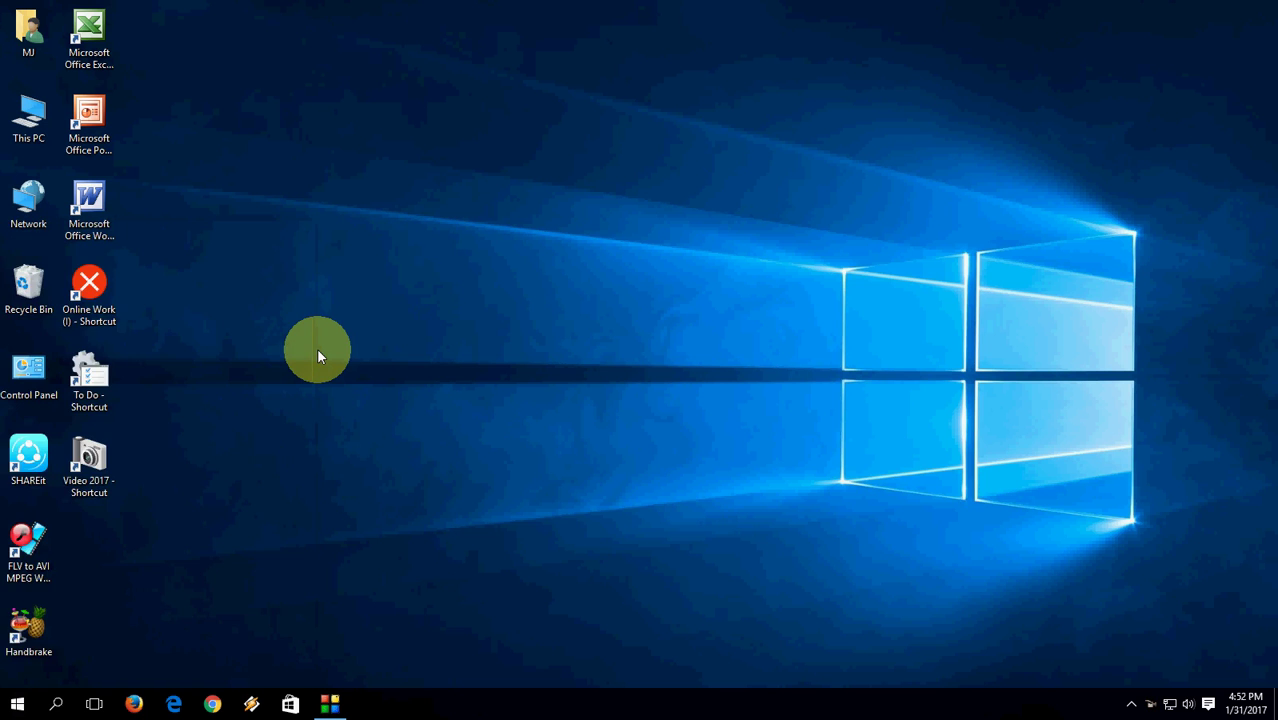
key(super)
text(word)
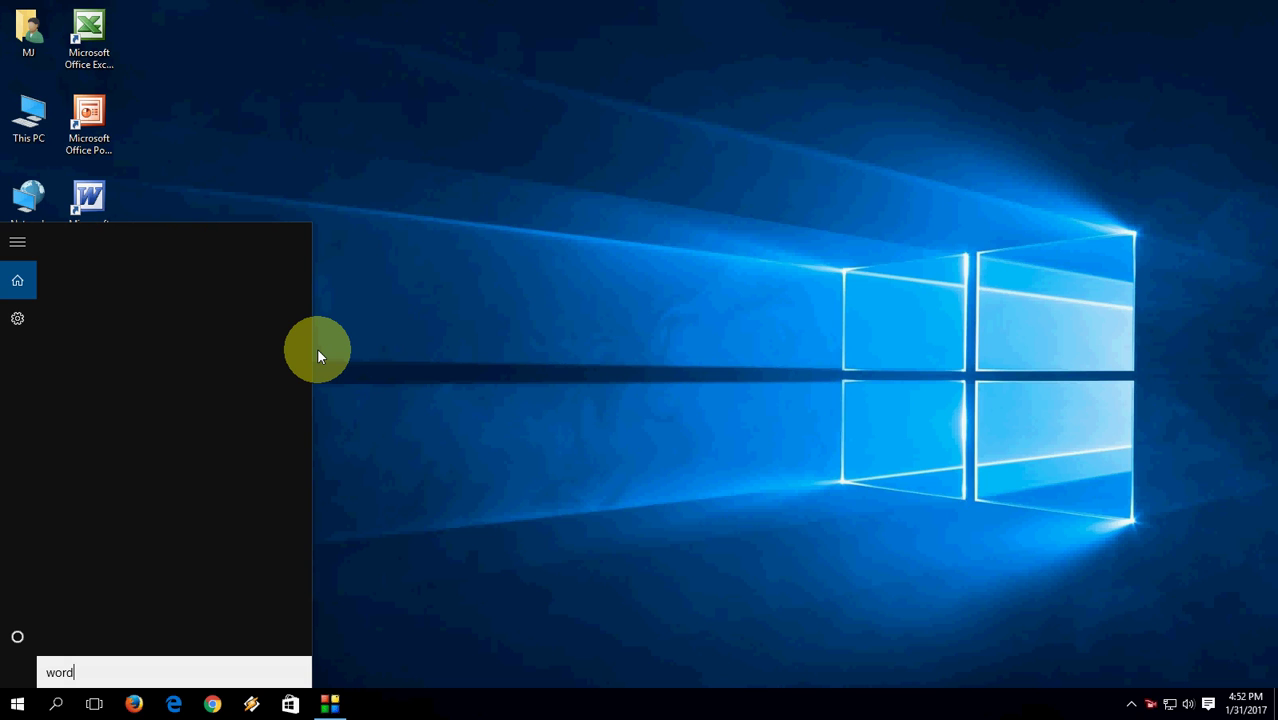
key(Escape)
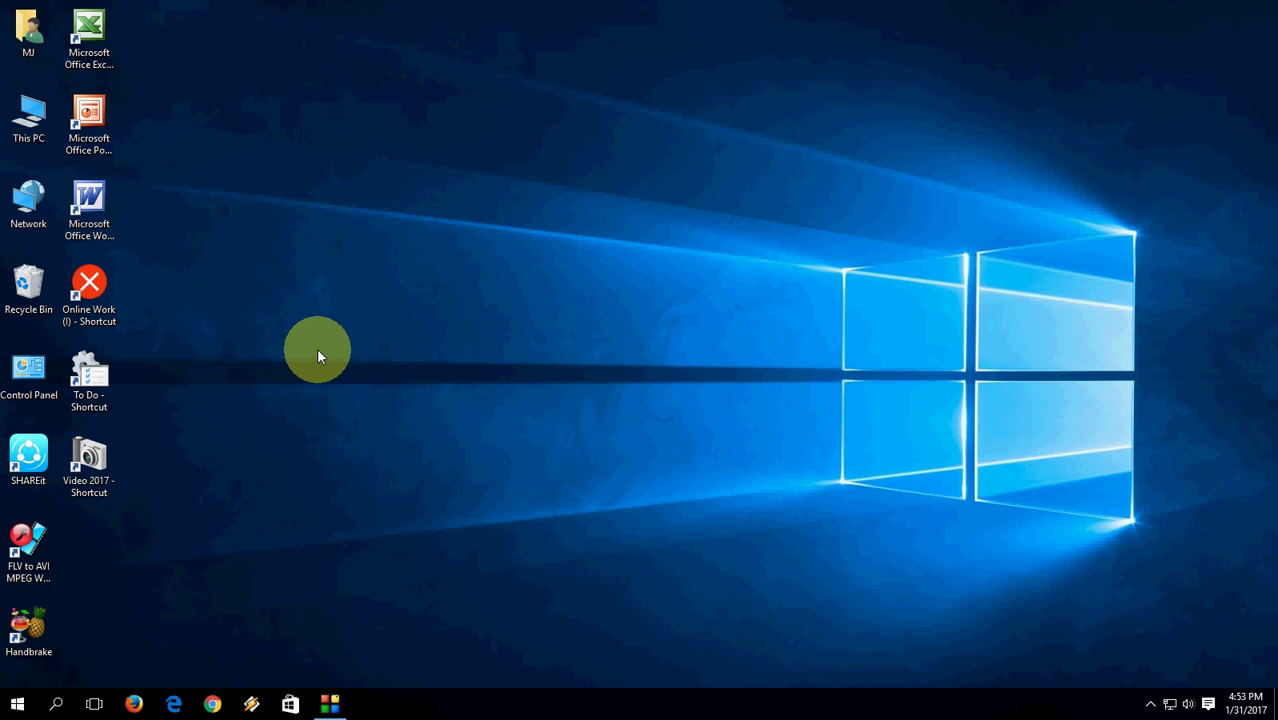
Step: Launch the Microsoft Store from Run with the ms-windows-store: command
key(super+r)
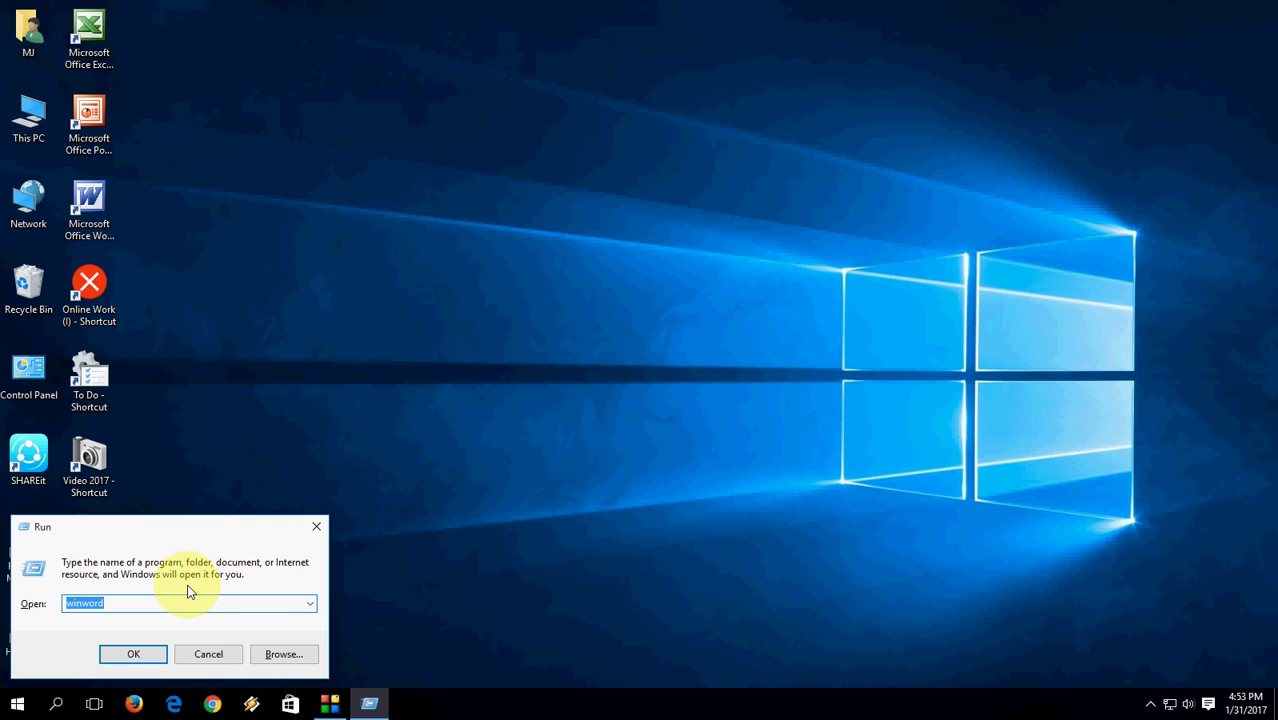
text(ms-)
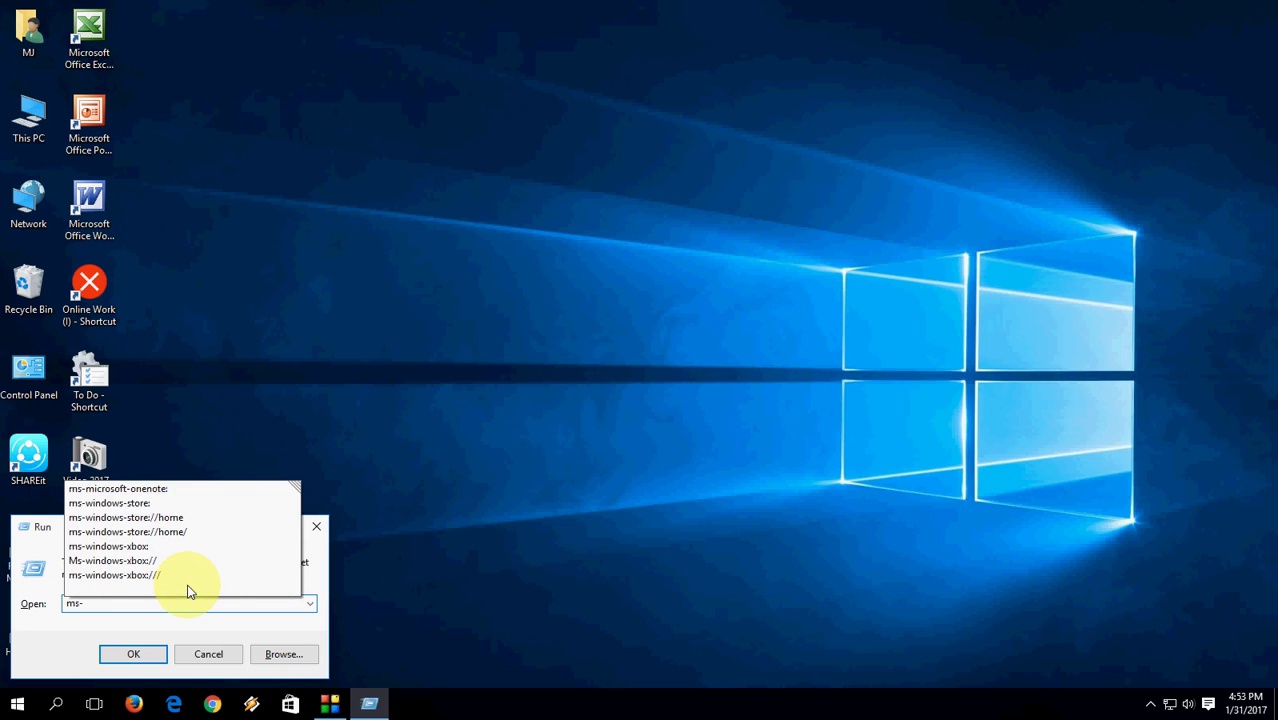
text(windows)
key(Down)
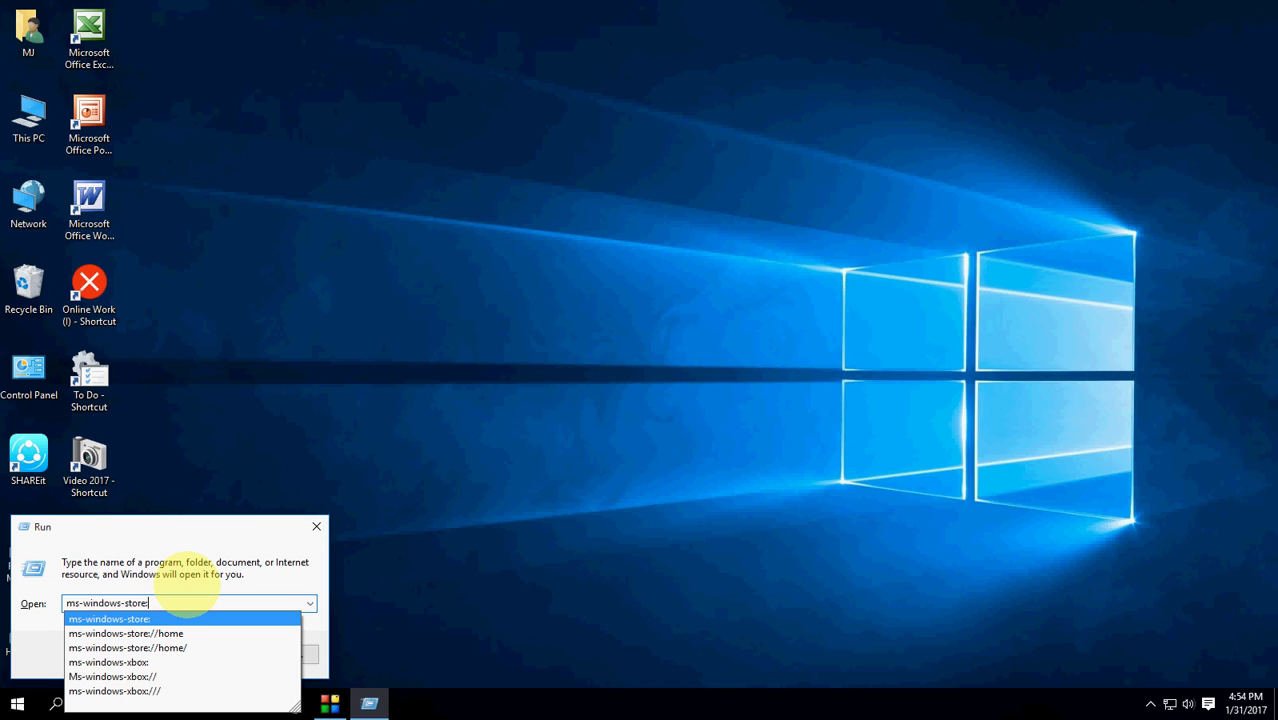
key(Return)
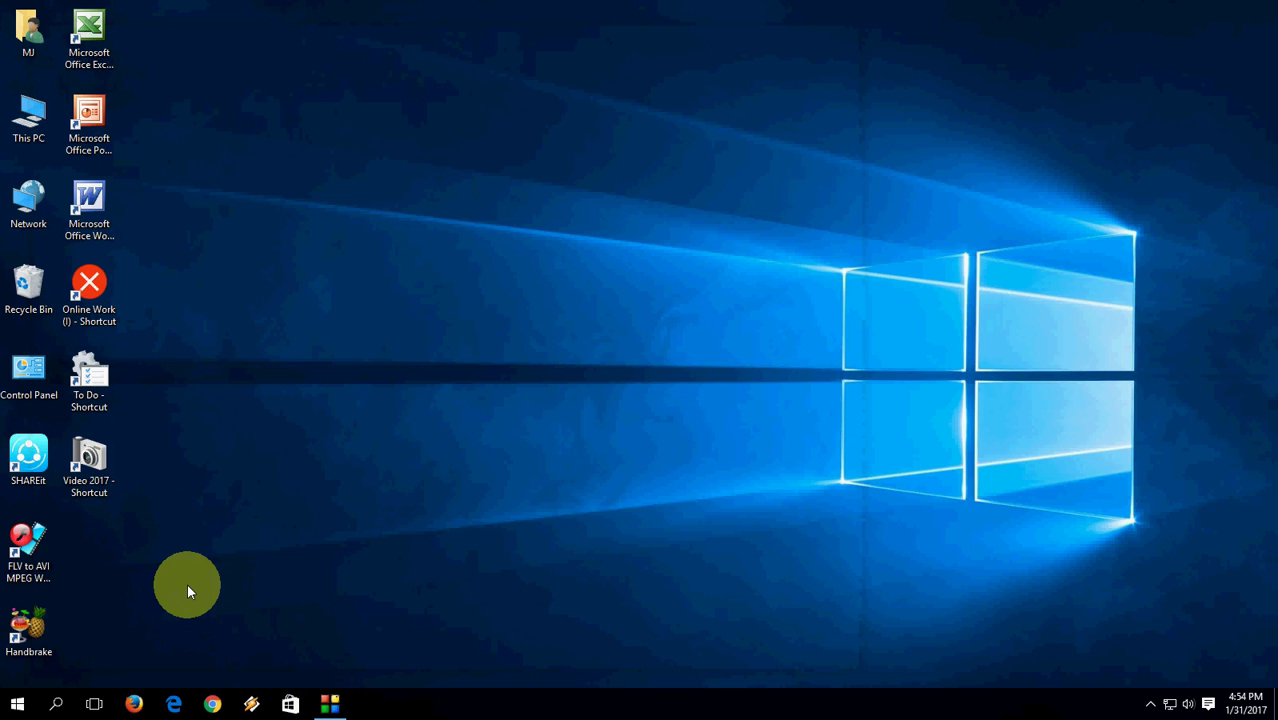
Step: Launch Microsoft Edge from Run with the microsoft-edge: command
key(super+r)
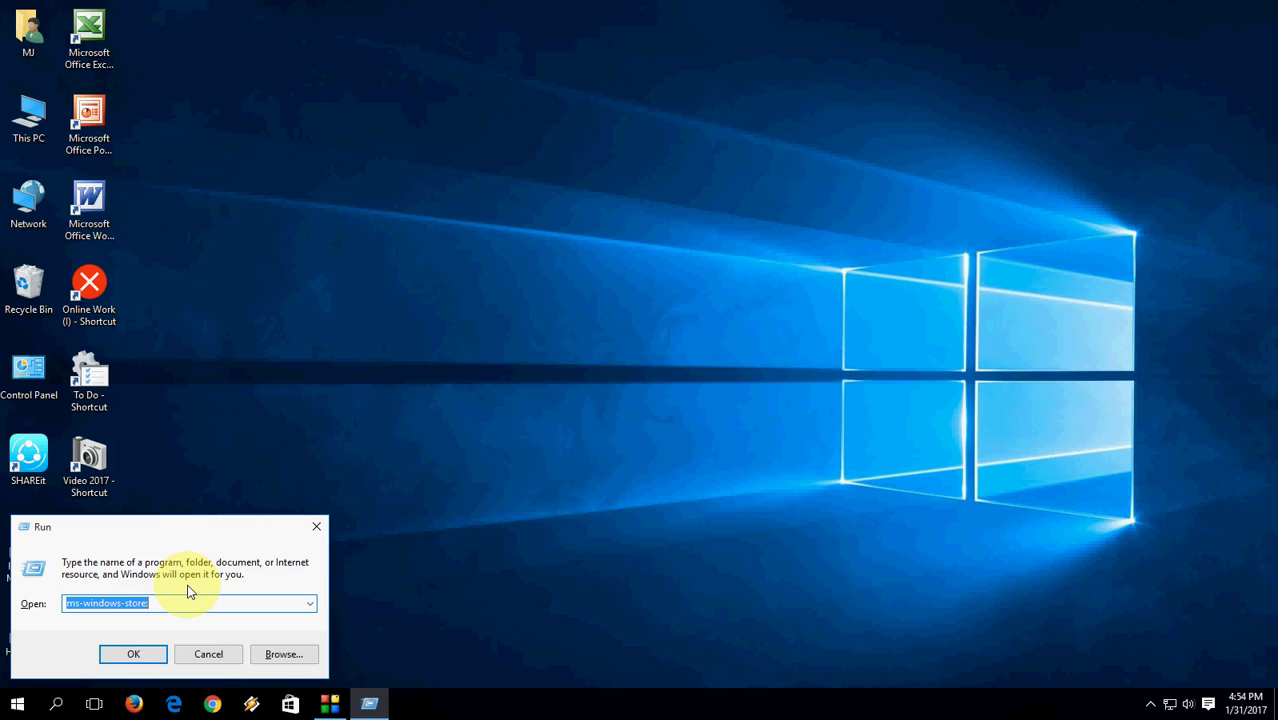
text(micro)
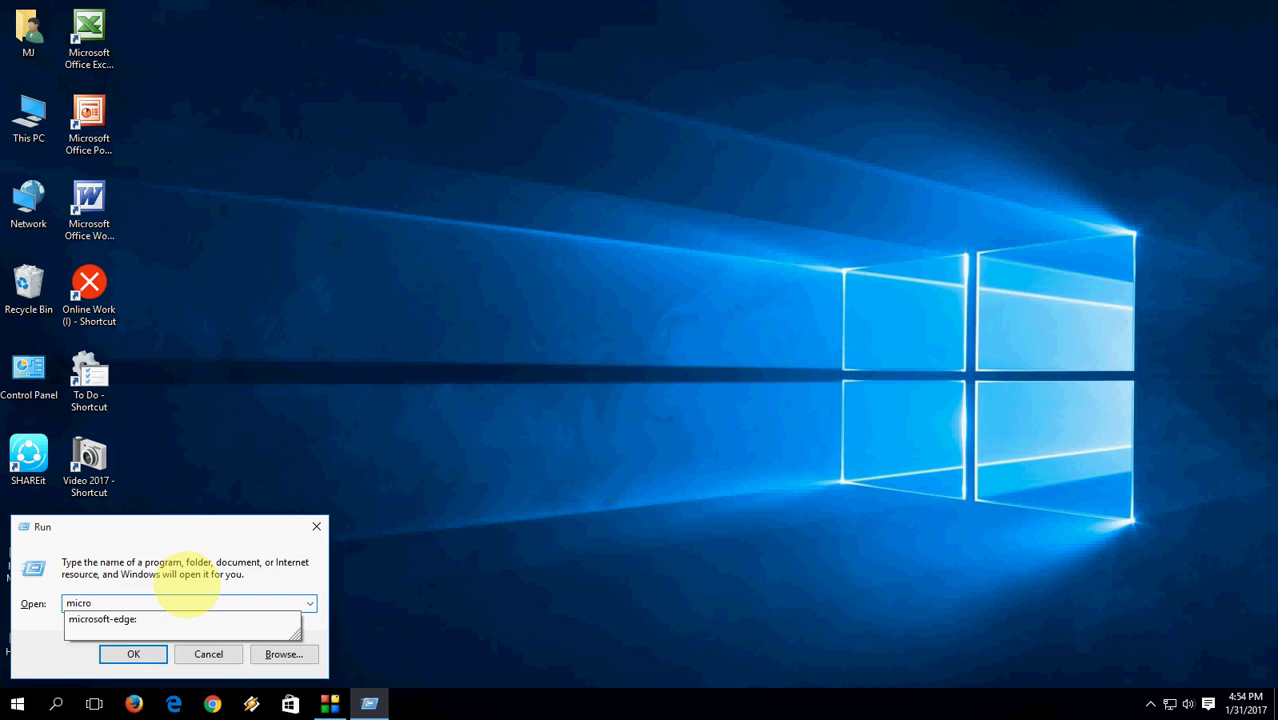
key(Down)
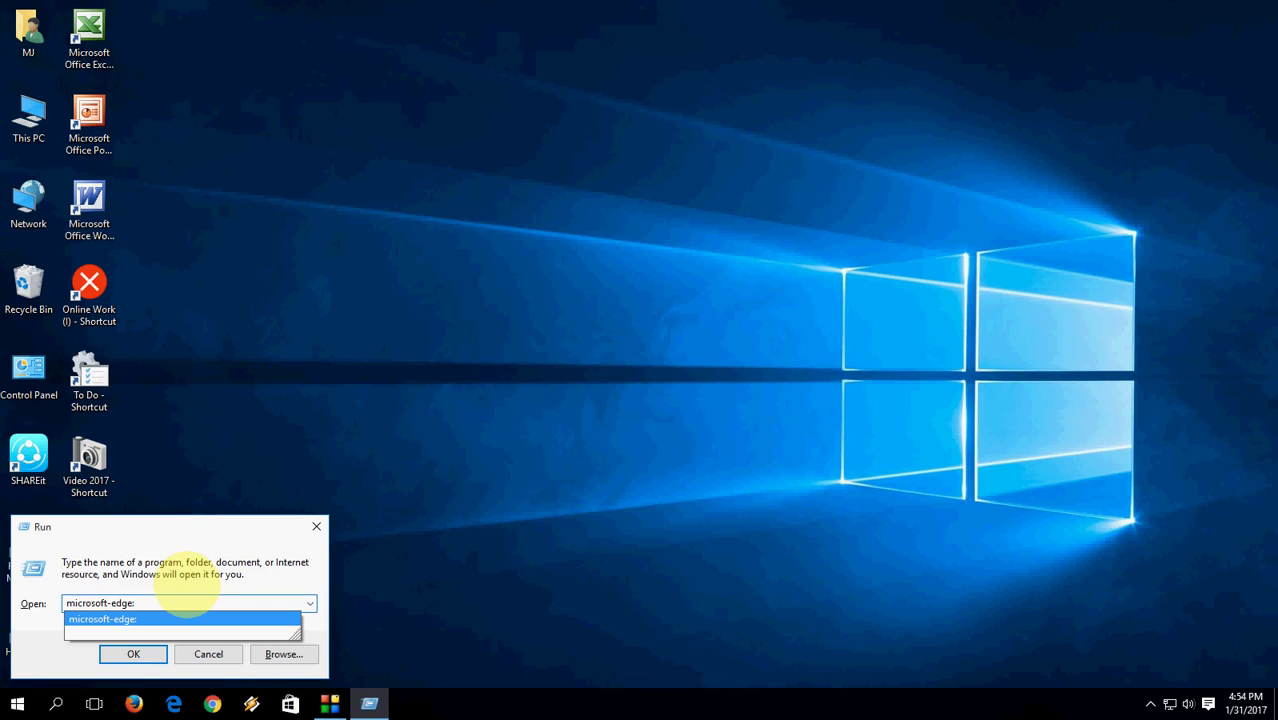
key(Return)
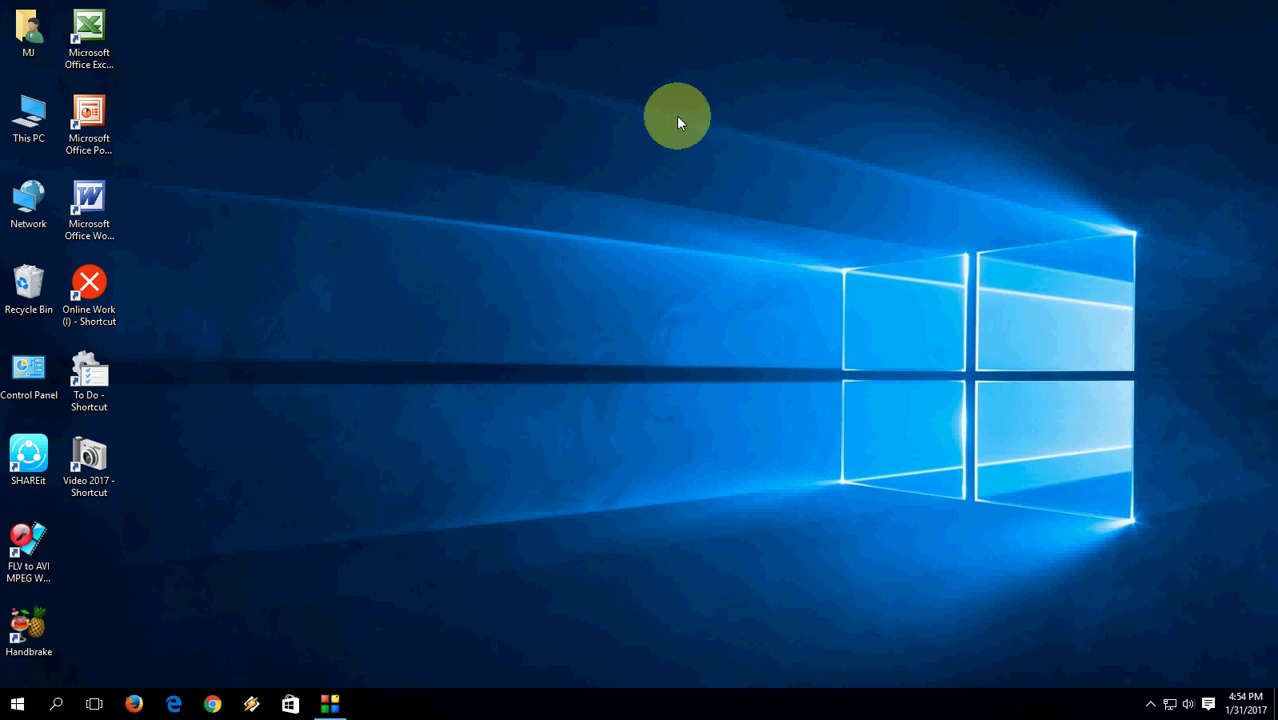
key(super+r)
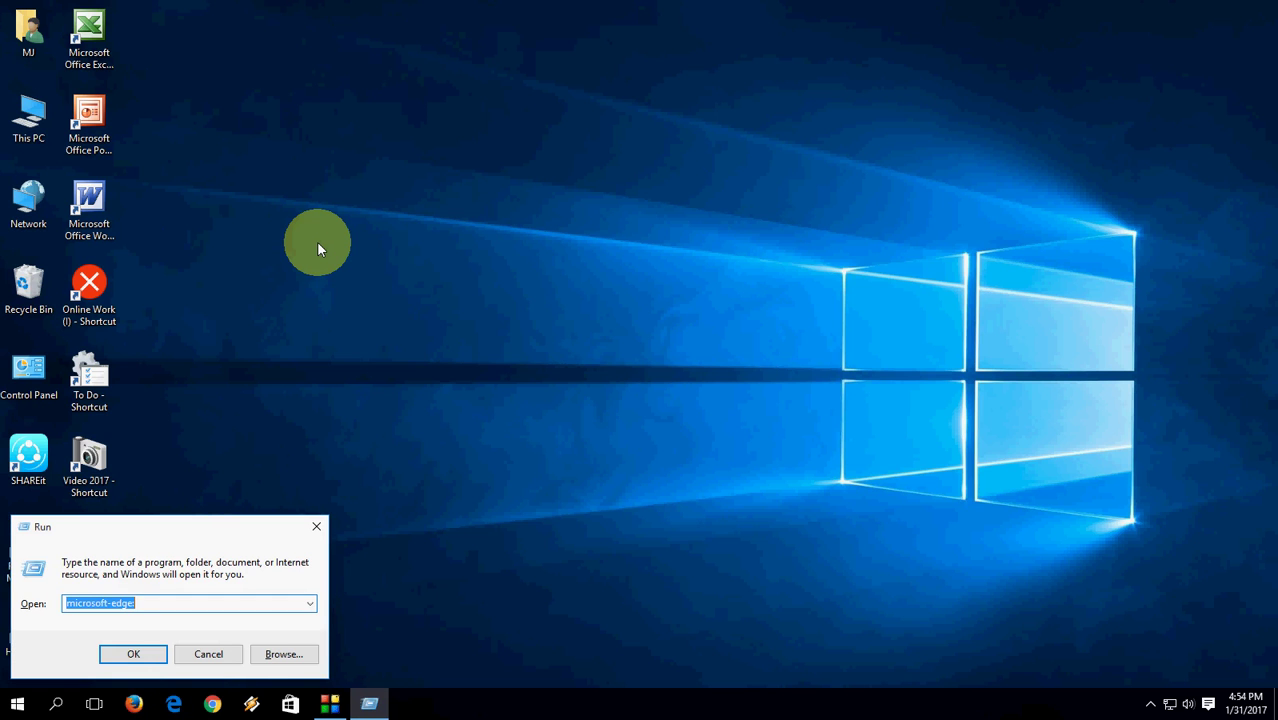
Step: Launch Windows Media Player with wmplayer, then close it
text(wm)
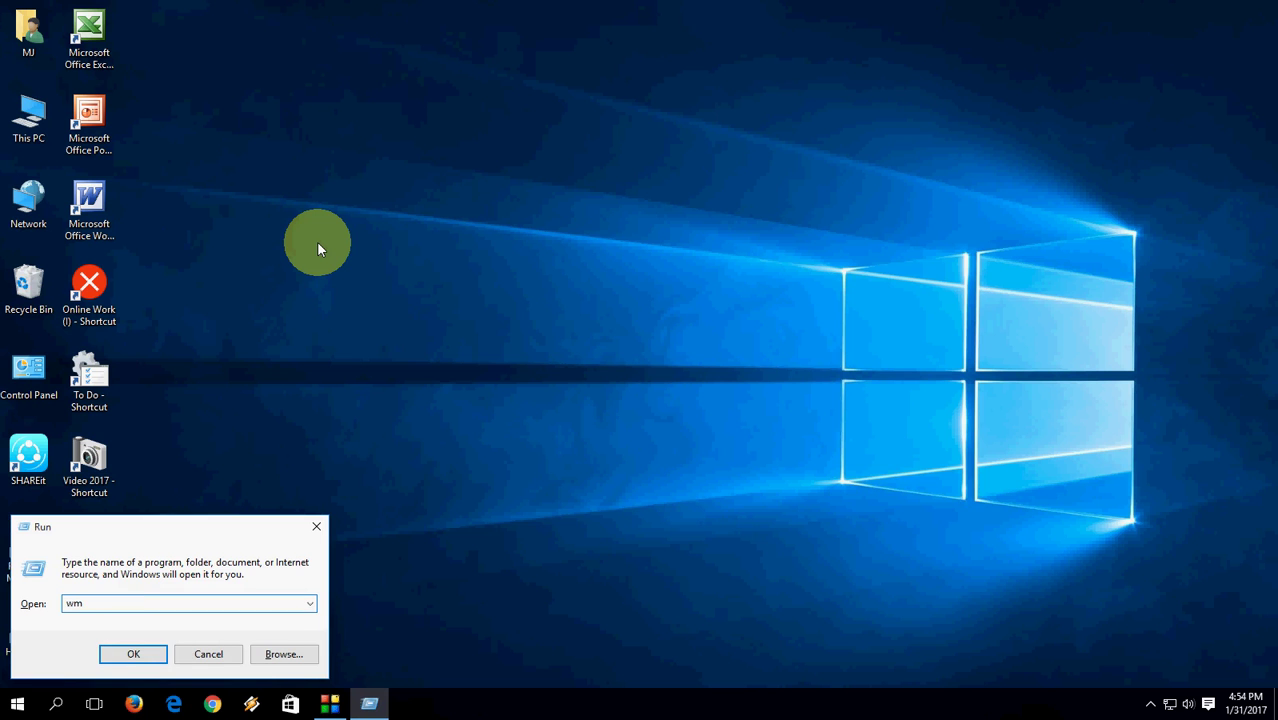
text(player)
key(Return)
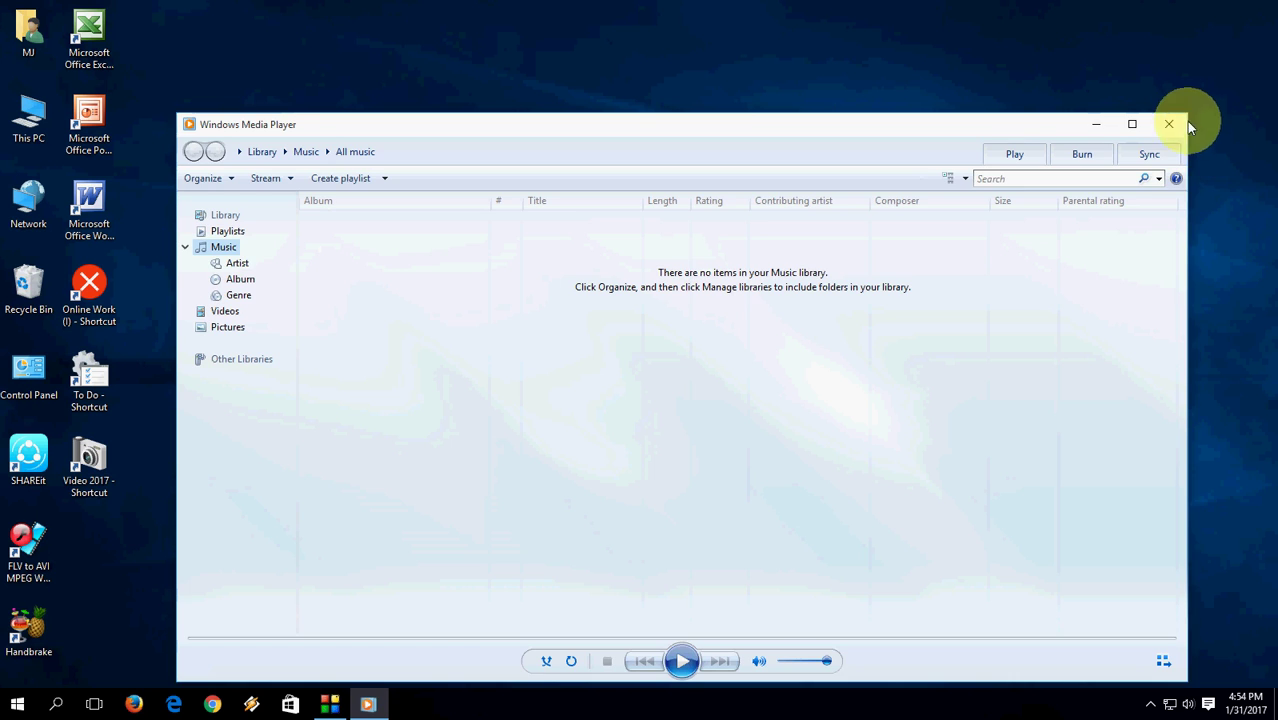
click(1180, 122)
Step: Run the write command to open WordPad, then close it
key(super+r)
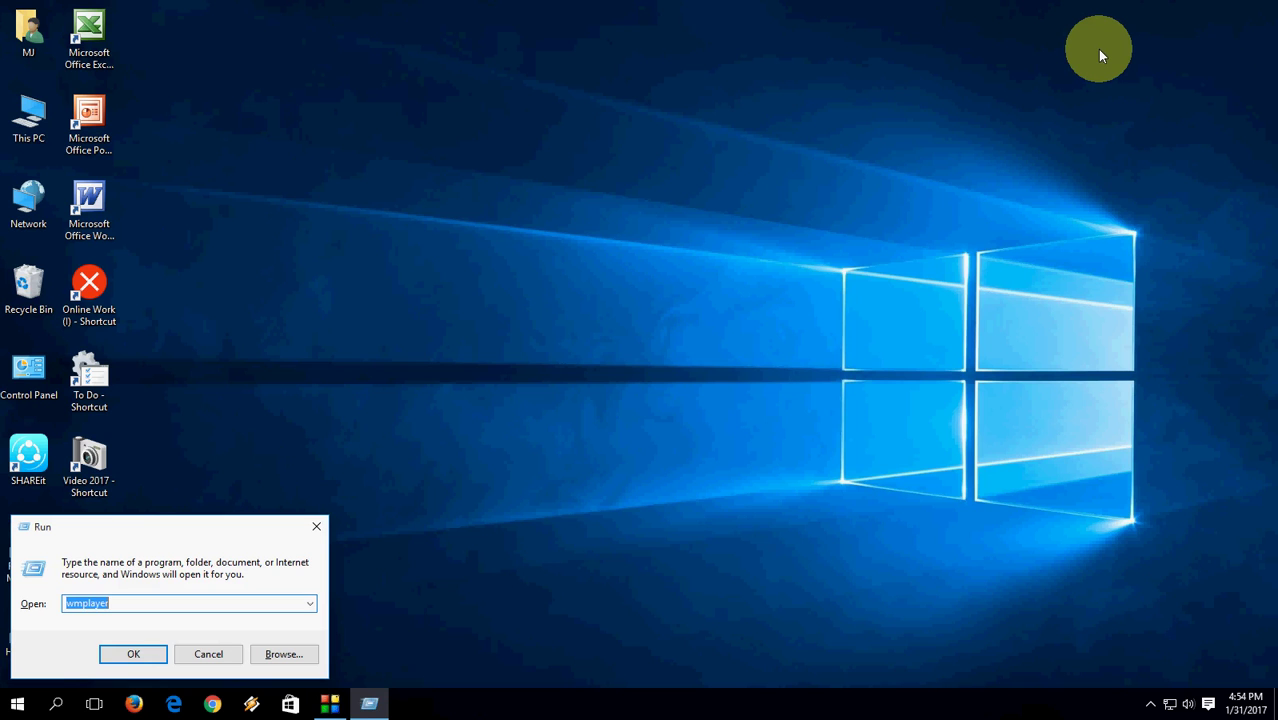
text(writ)
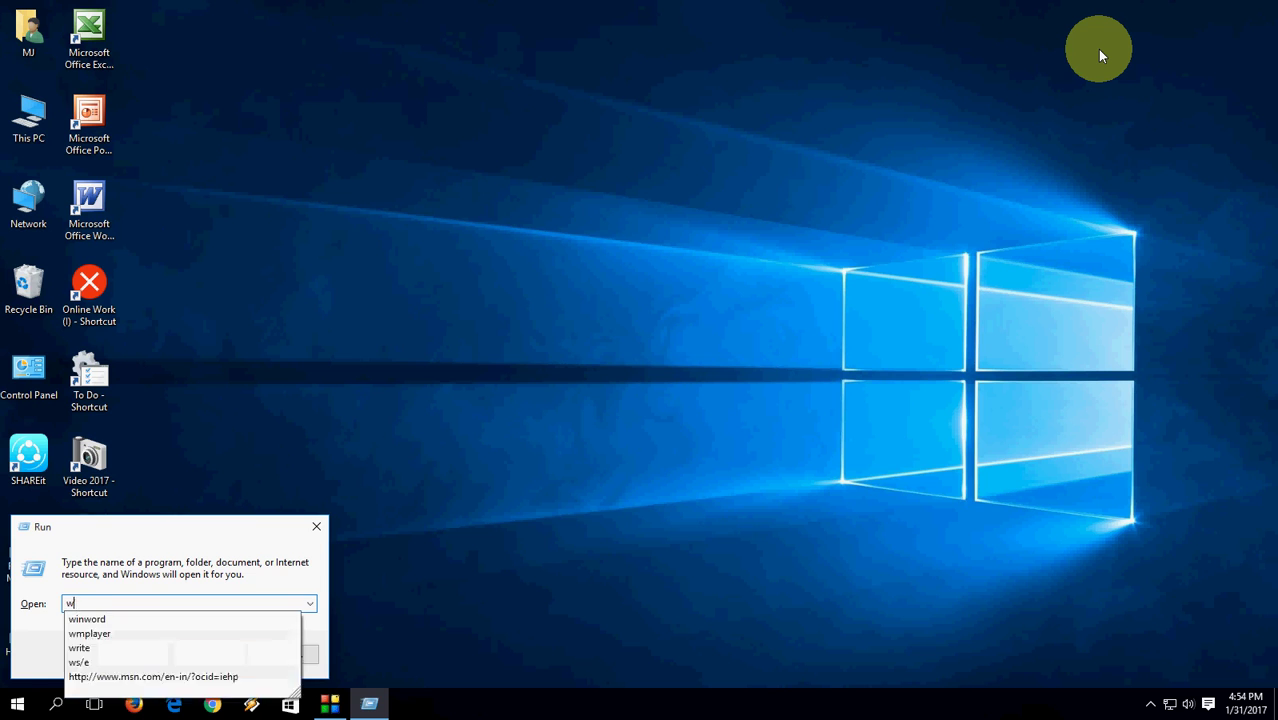
text(e)
key(Return)
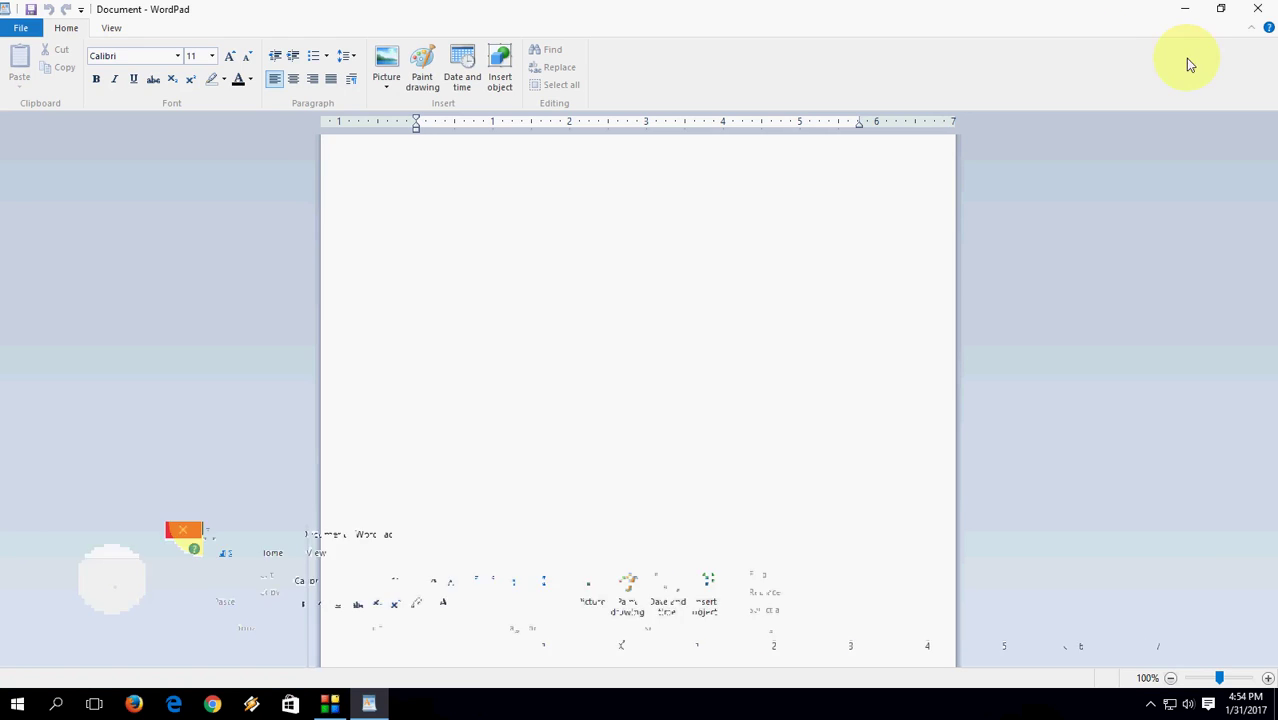
click(1262, 8)
Step: Run mspaint to open Paint, then close it
key(super+r)
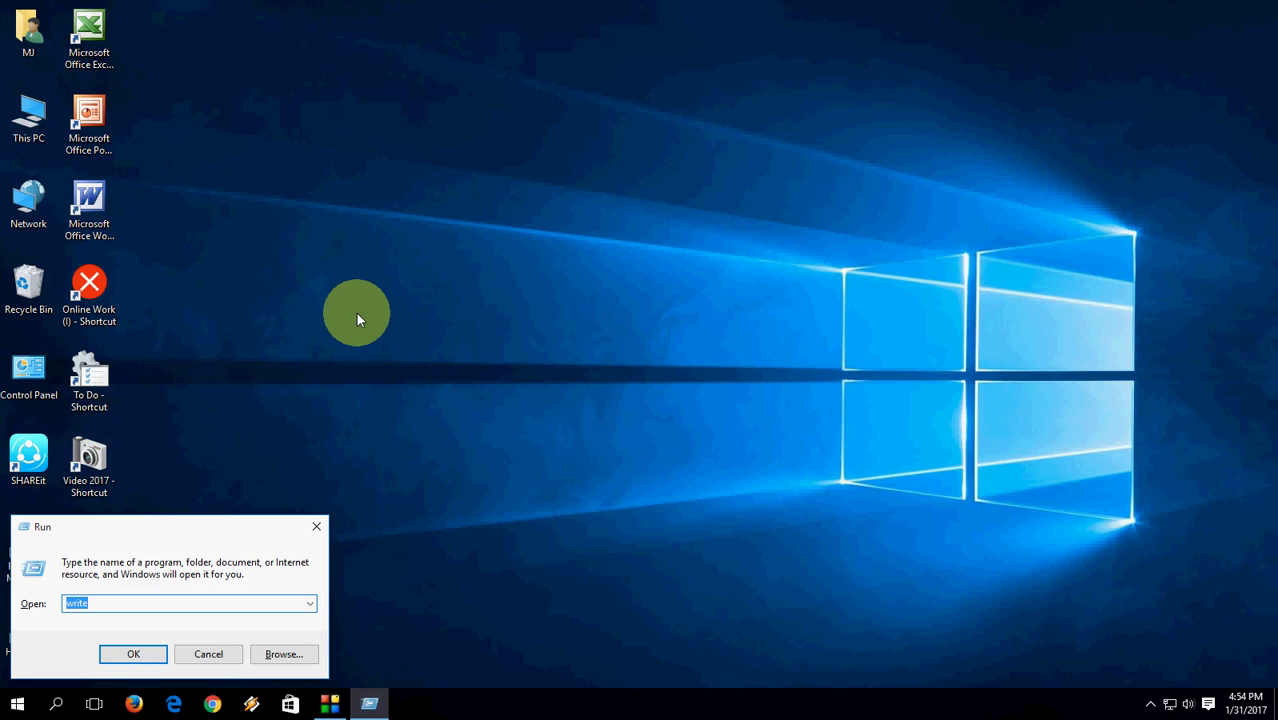
text(mspaint)
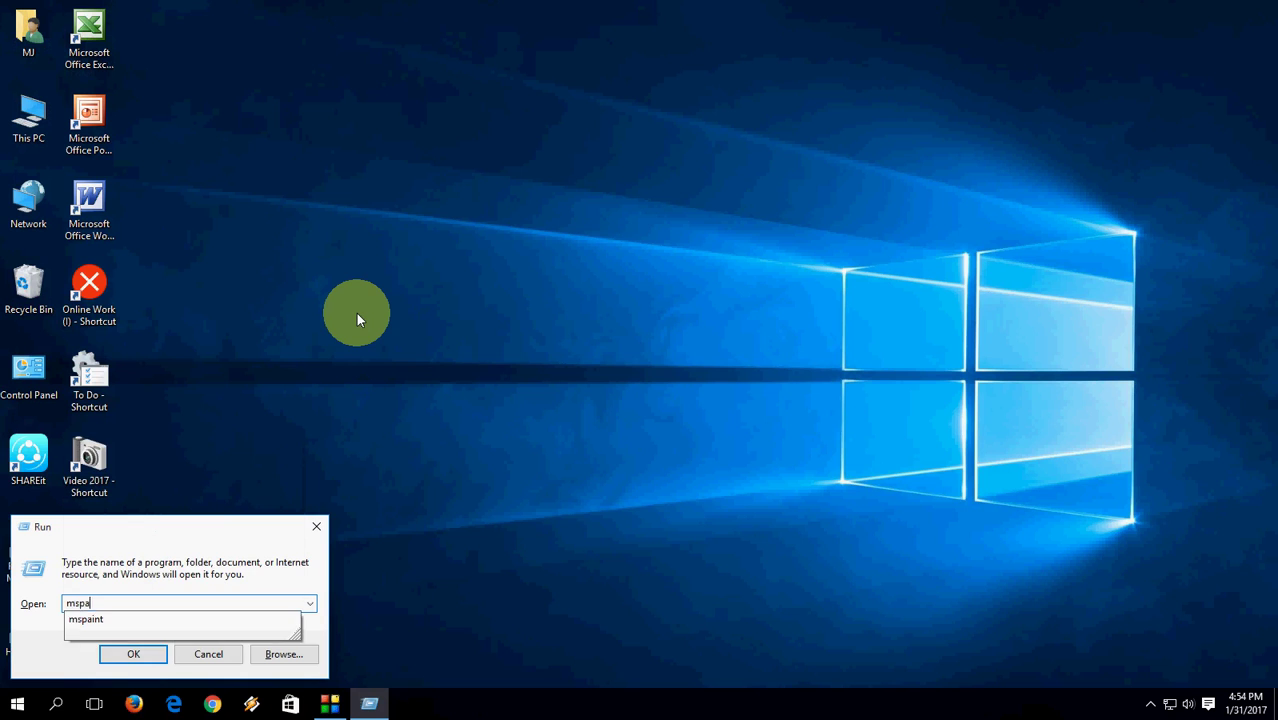
key(Return)
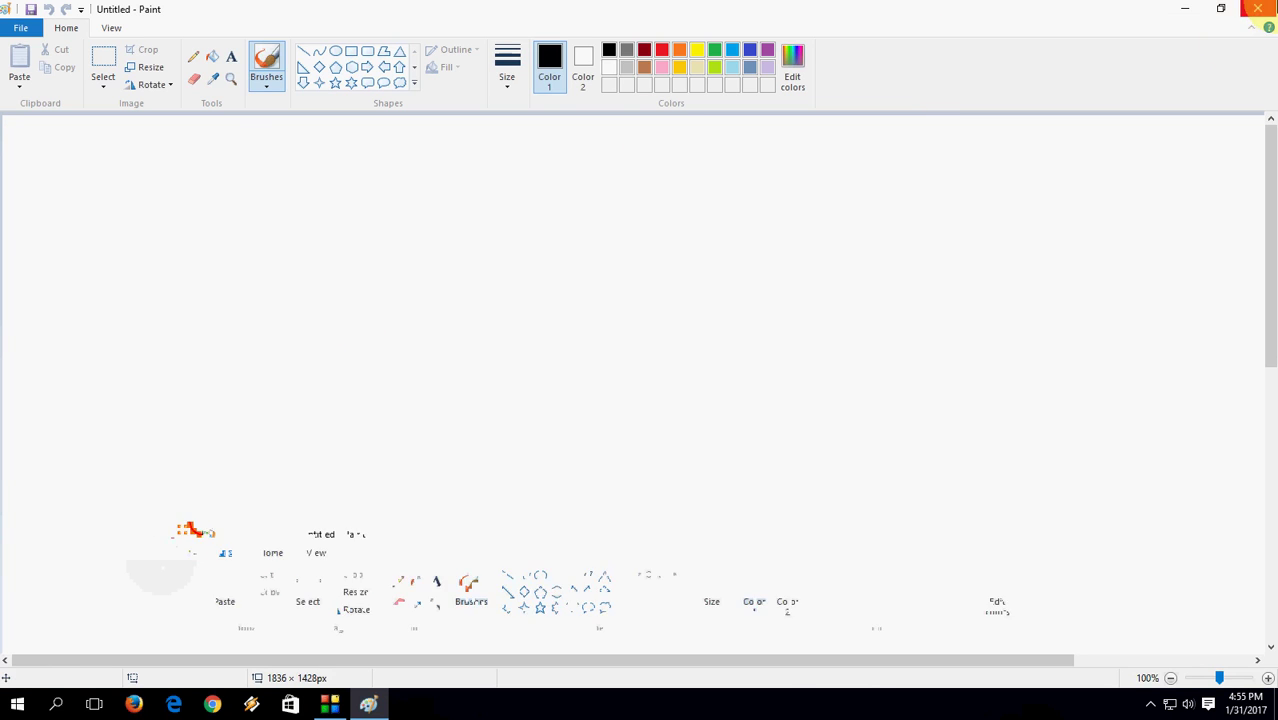
key(alt+F4)
Step: Launch Google Chrome with the chrome command, correcting the mistyped entry first
key(super+r)
text(cgrine)
key(ctrl+a)
text(chrom)
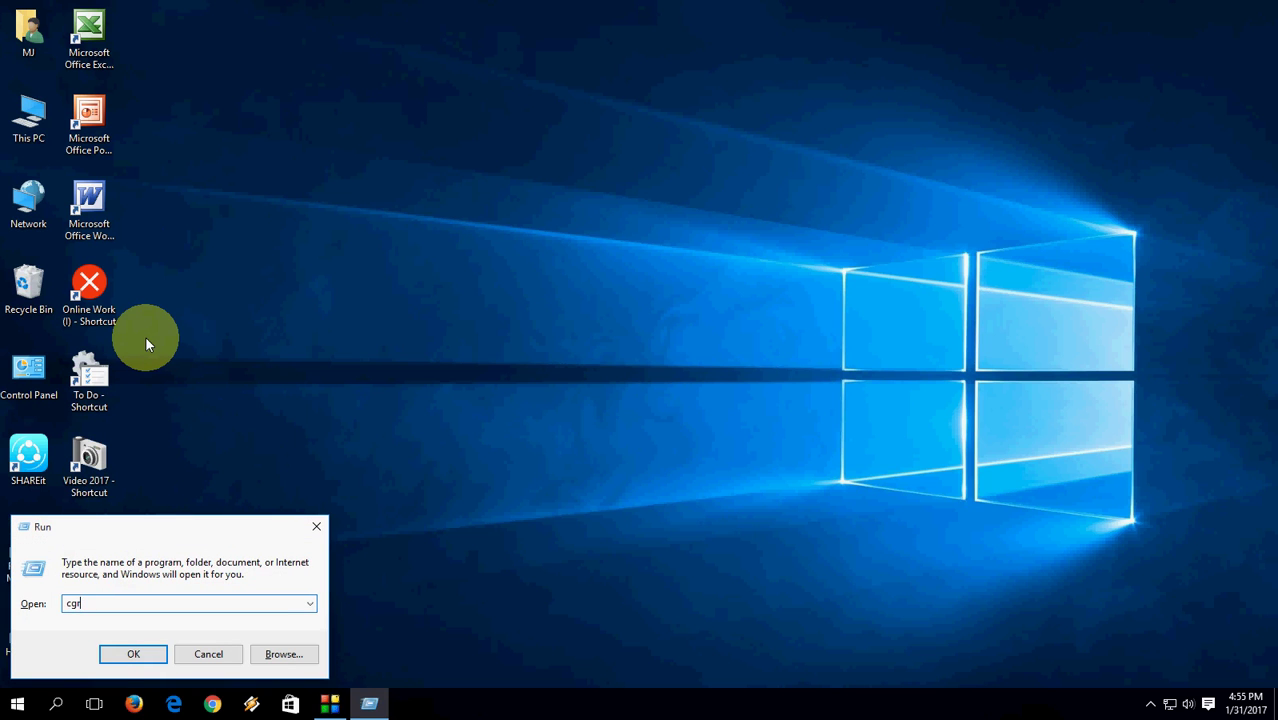
key(ctrl+a)
text(chrome)
key(Return)
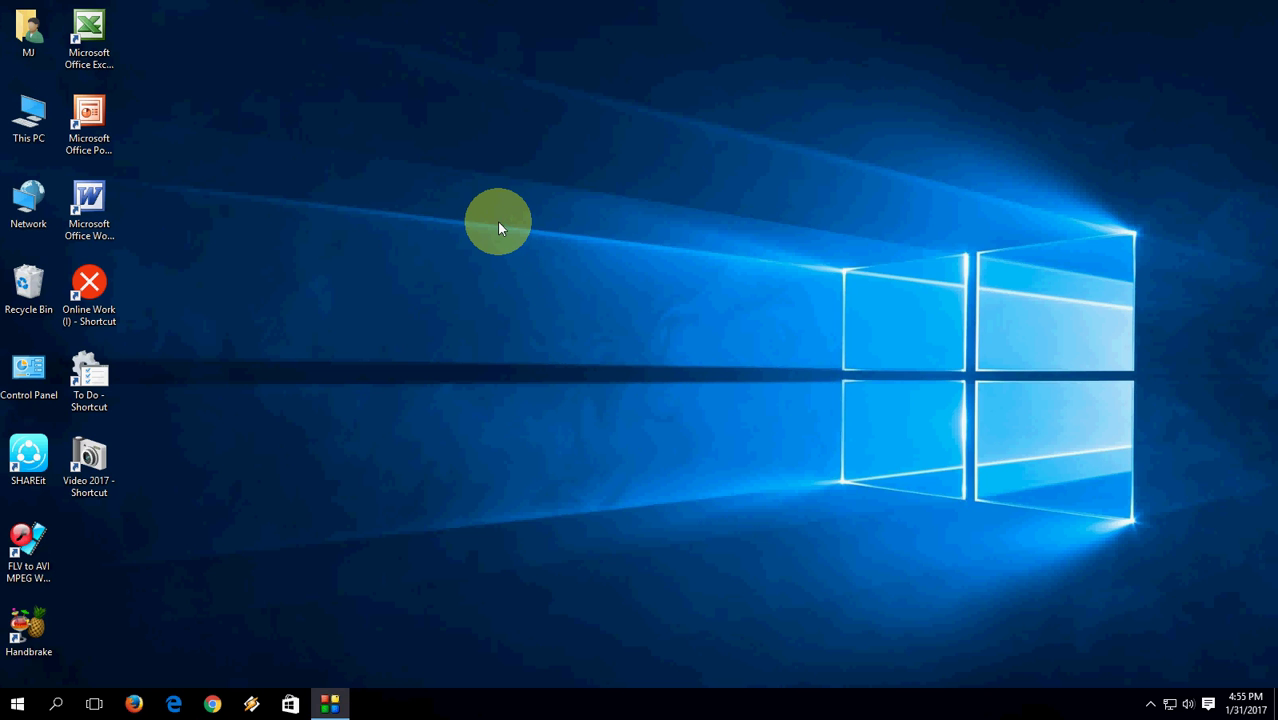
key(super+r)
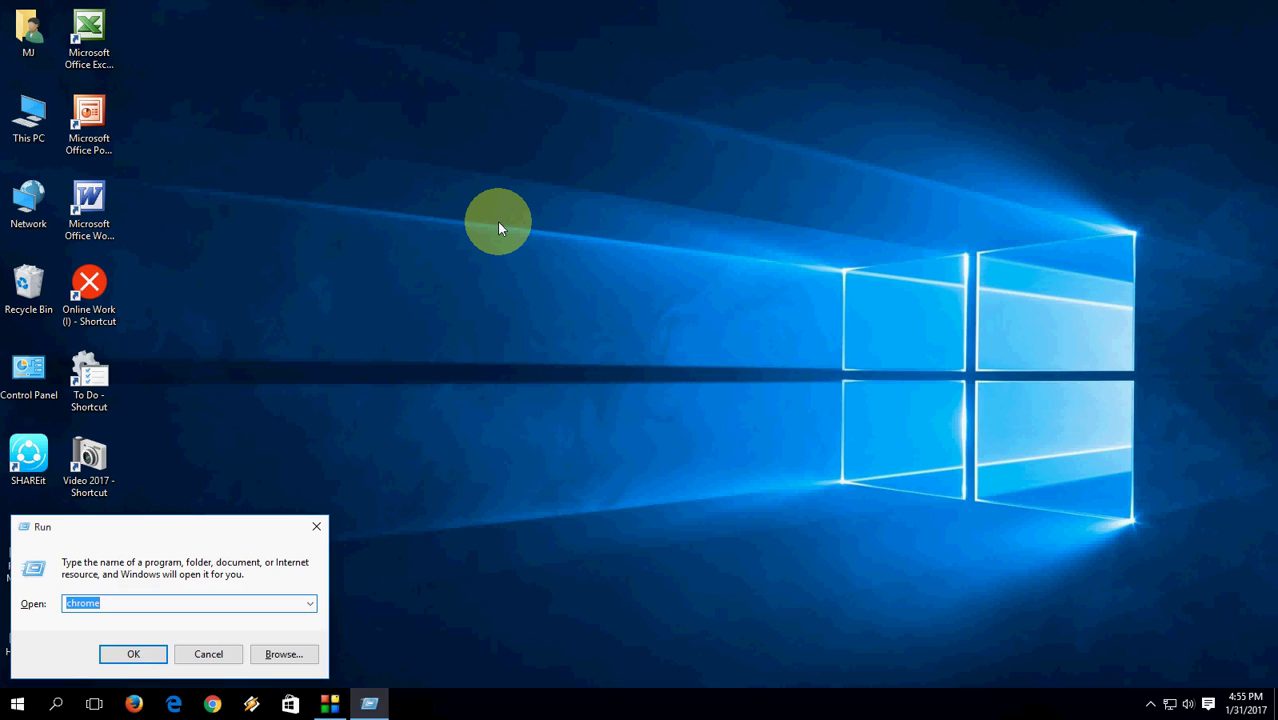
Step: Launch Word with winword, then close its start screen
text(winword)
key(Return)
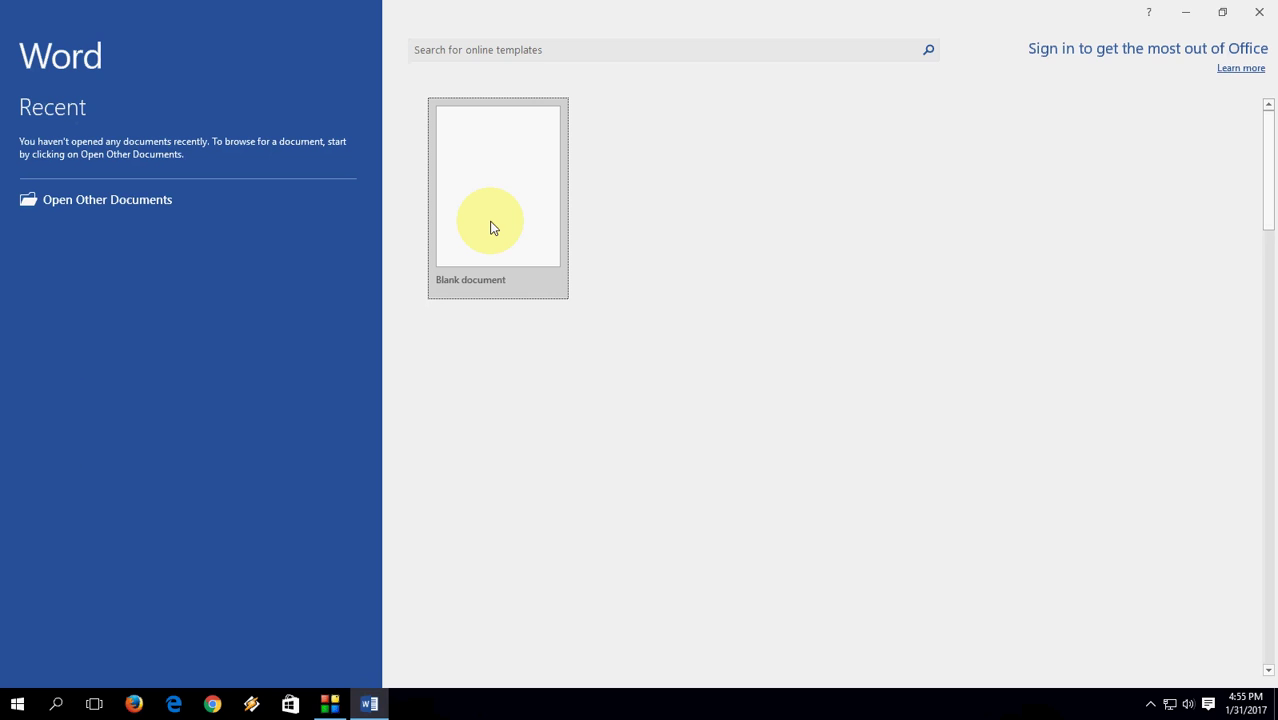
key(alt+F4)
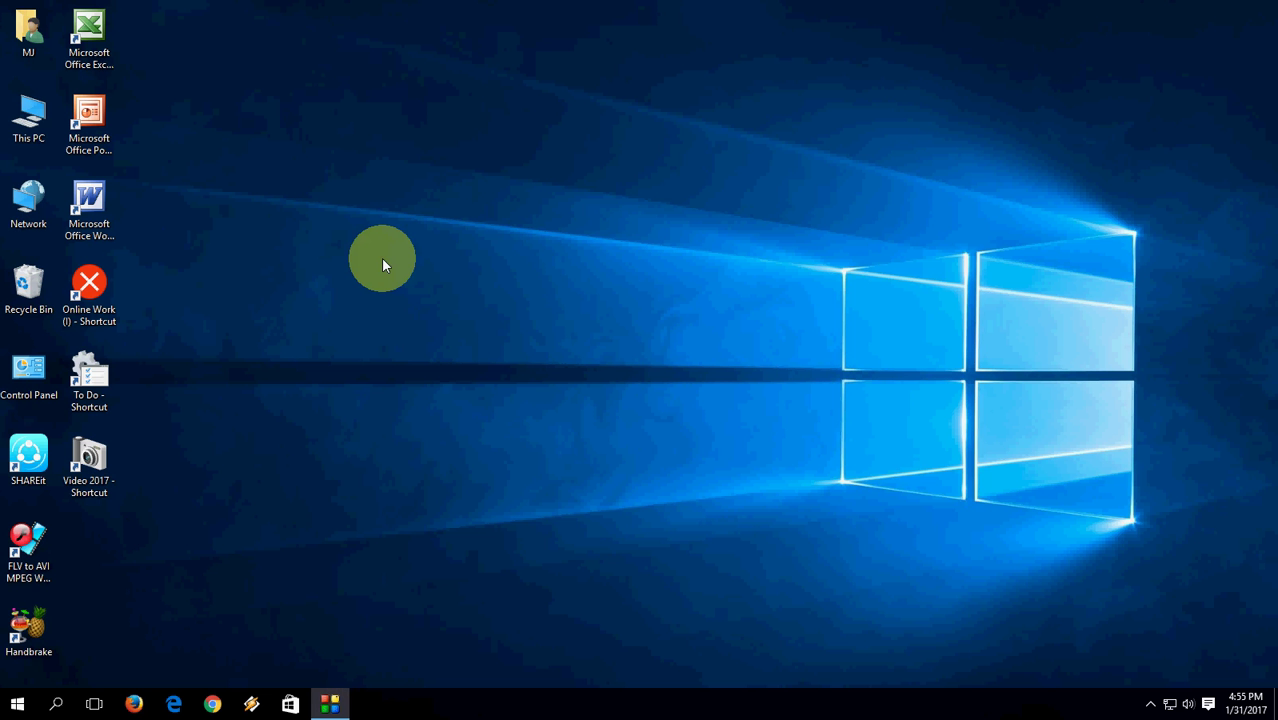
Step: Run excel to open Excel, then close it
key(super+r)
text(excel)
key(Return)
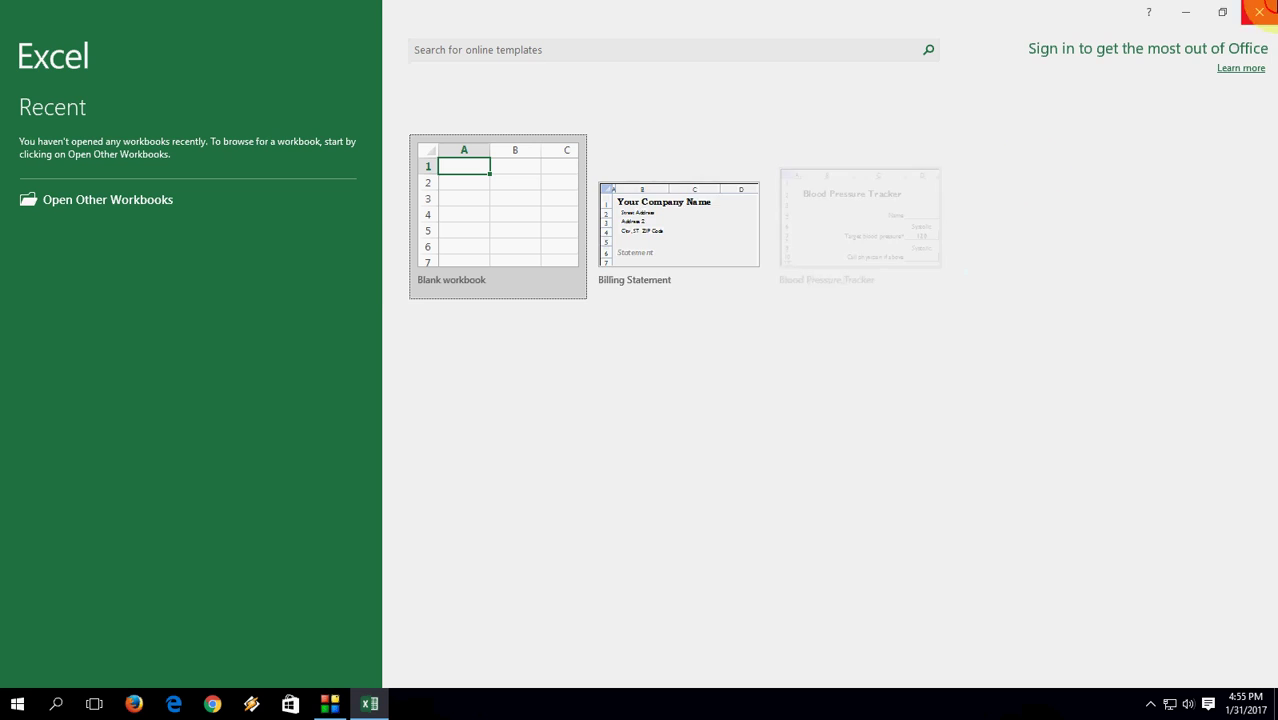
click(1259, 11)
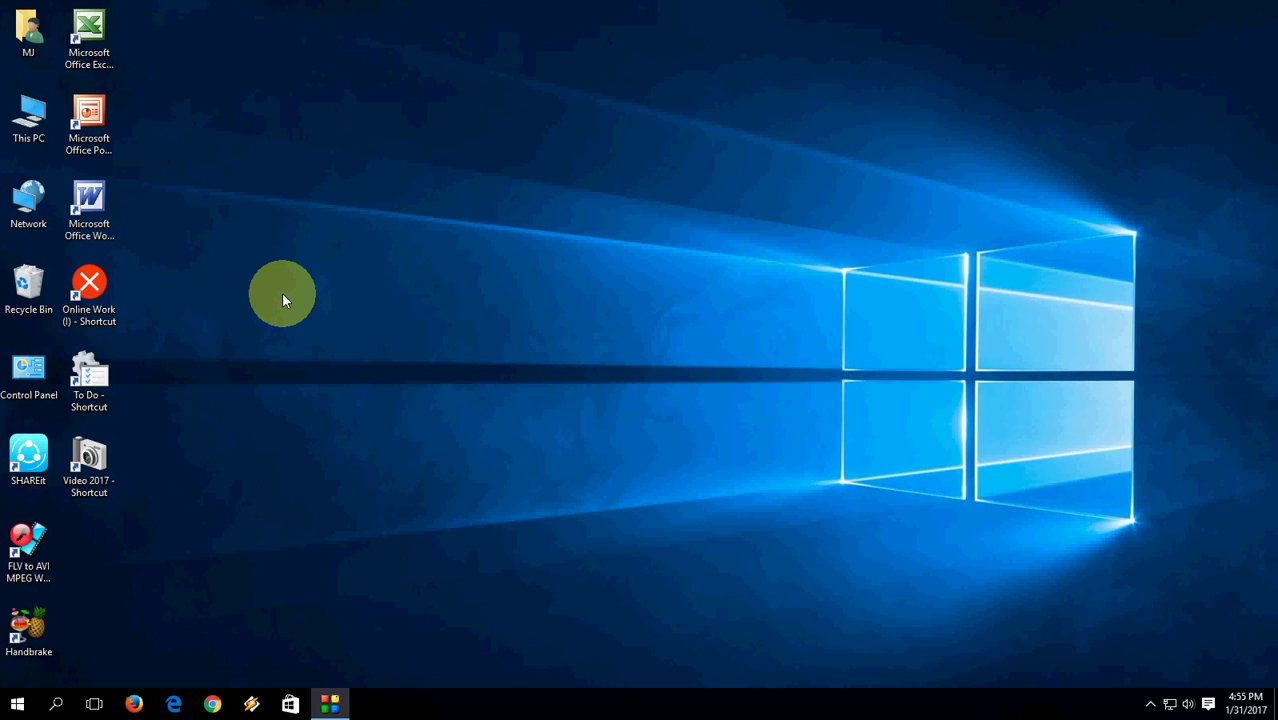
Step: Run powerpnt to open PowerPoint, close it, and refresh the desktop
key(super+r)
text(powerpnt)
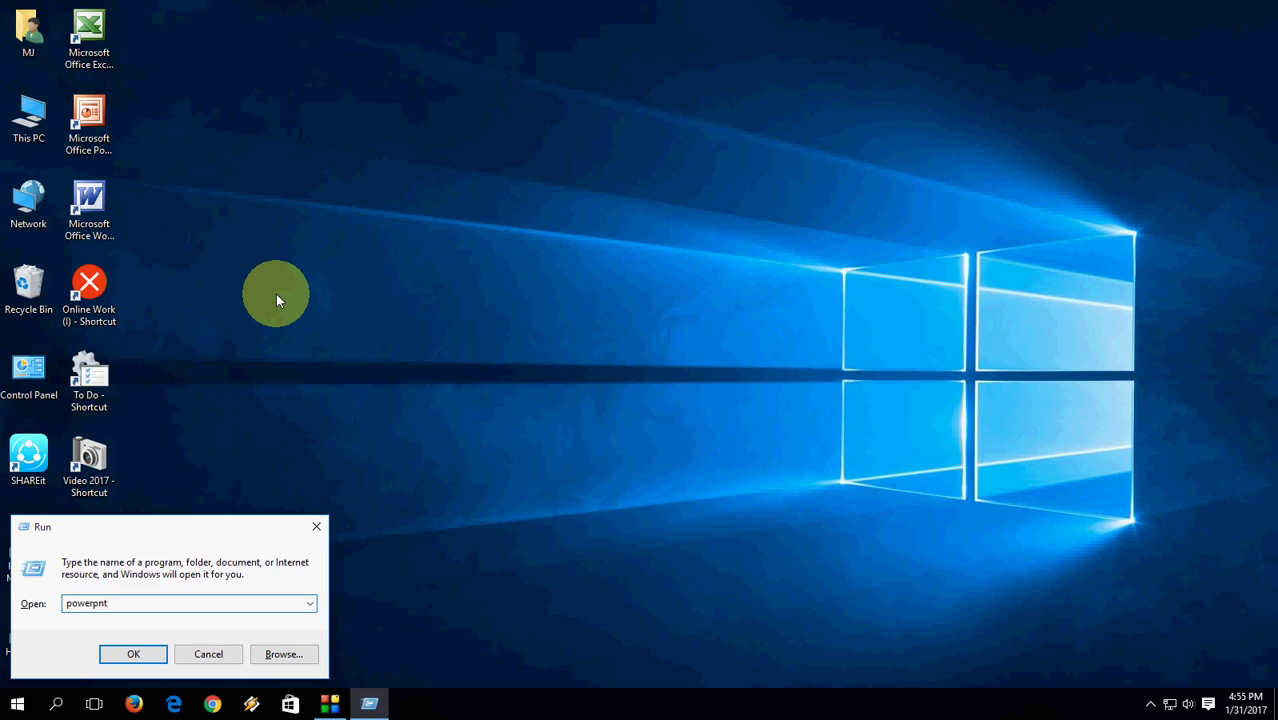
key(Return)
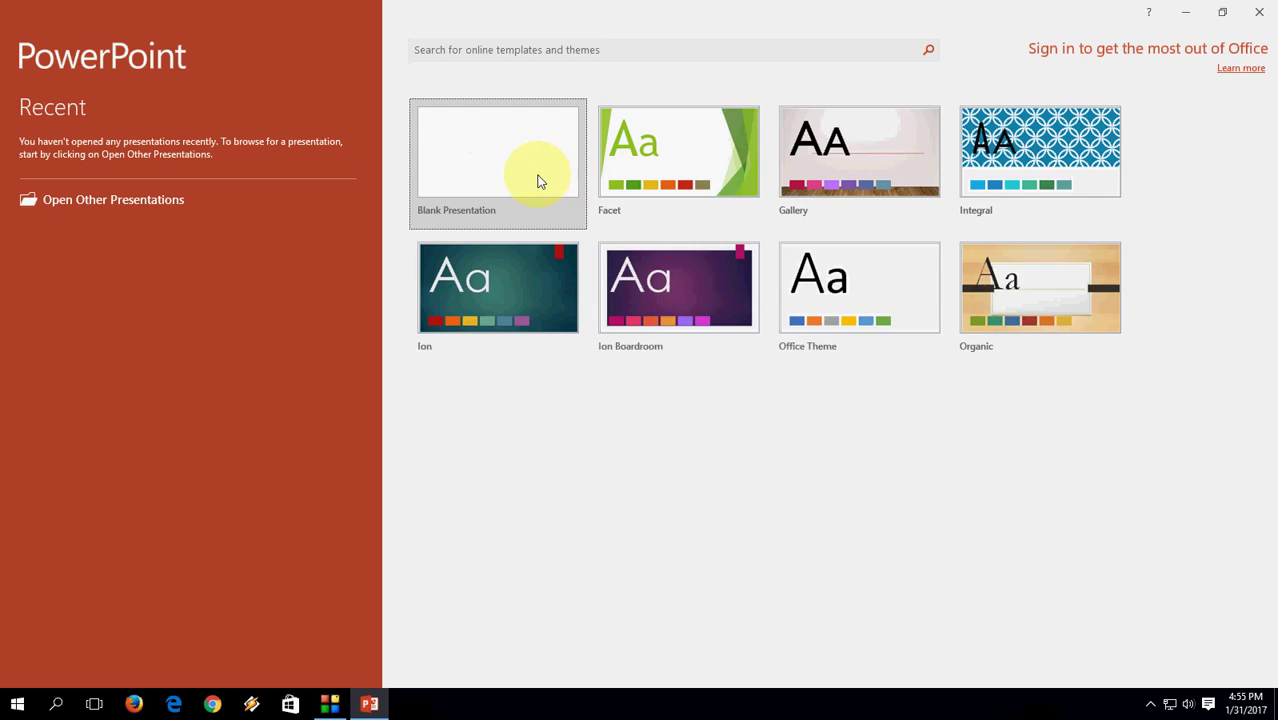
click(1259, 11)
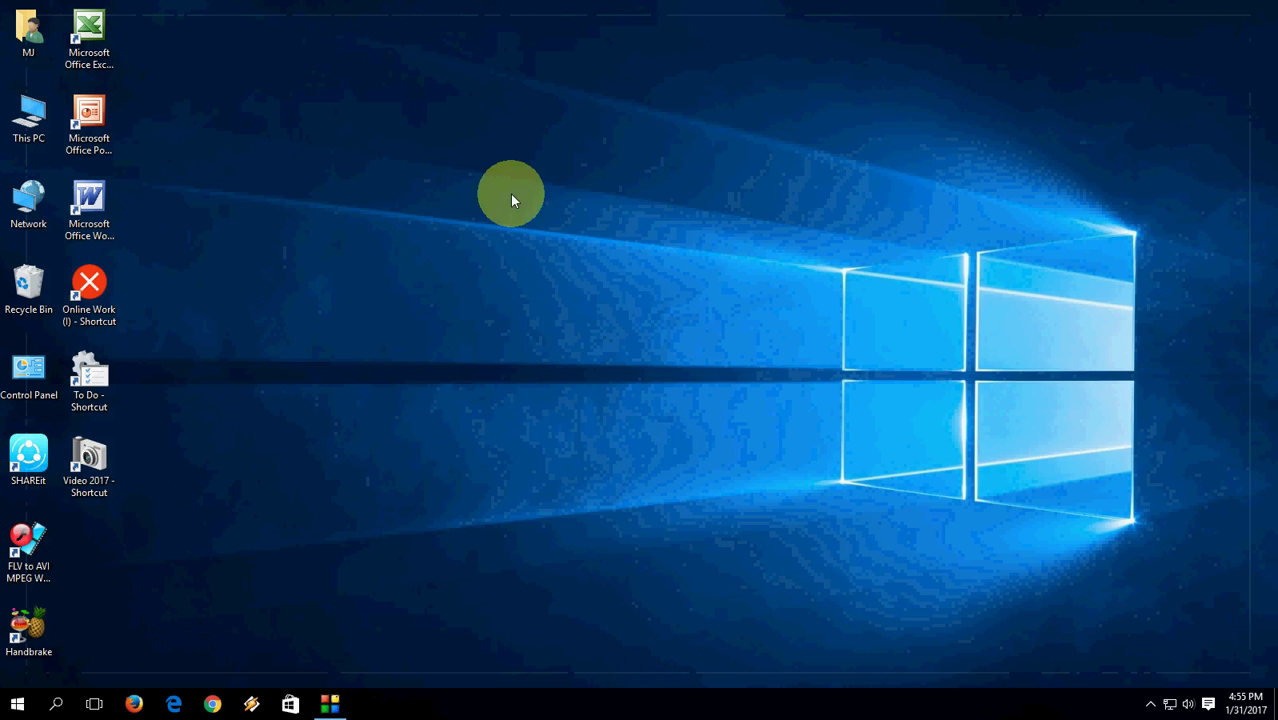
right_click(492, 166)
click(522, 208)
key(super+r)
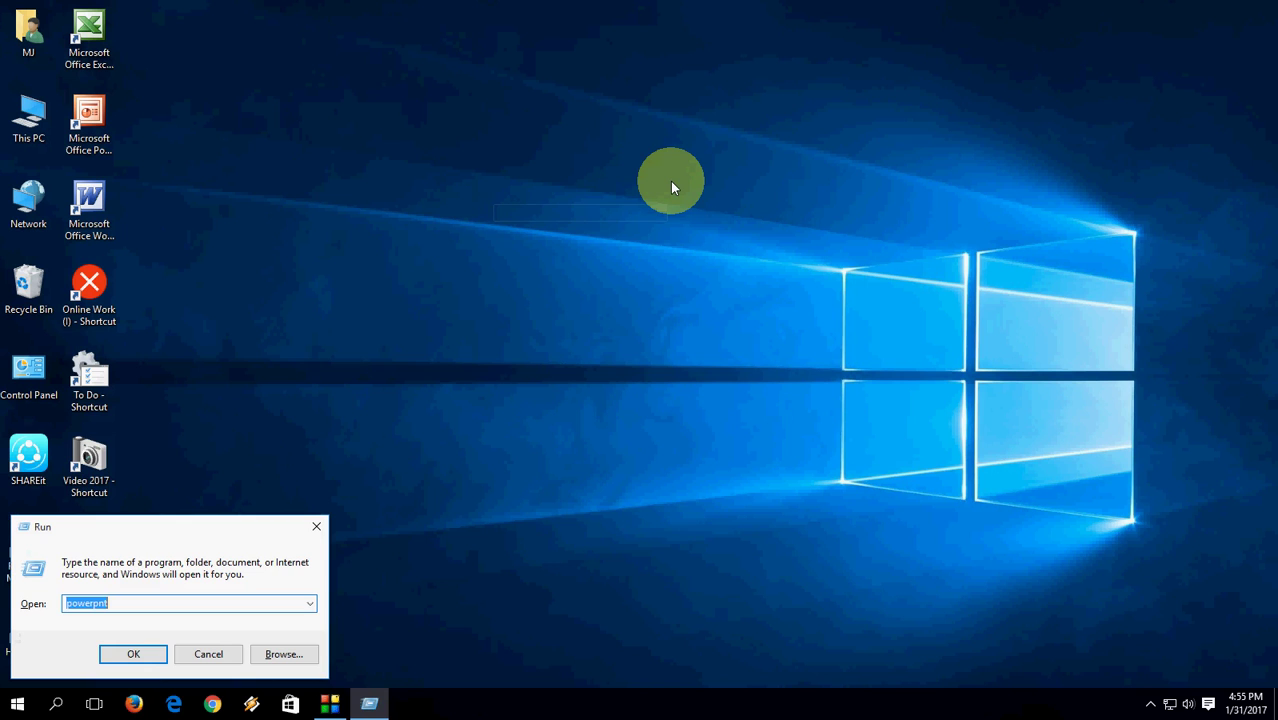
Step: Launch Firefox, decline making it the default browser, and close it
text(firefox)
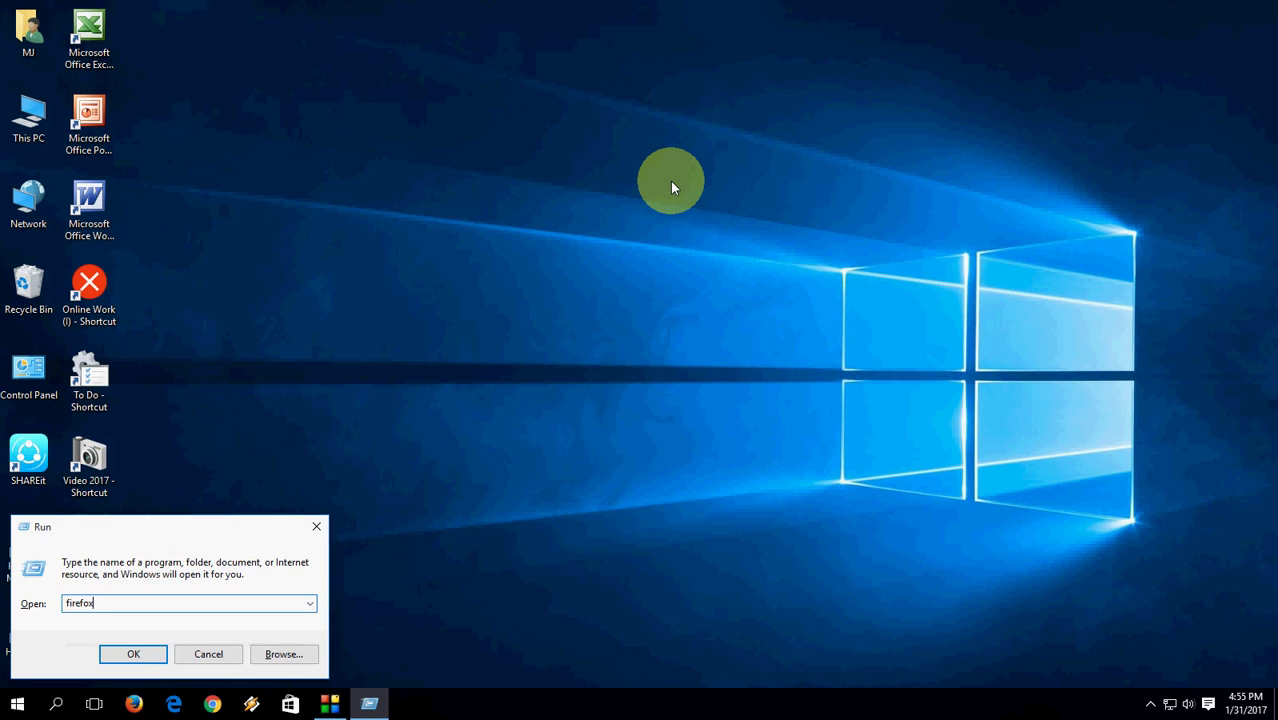
key(Return)
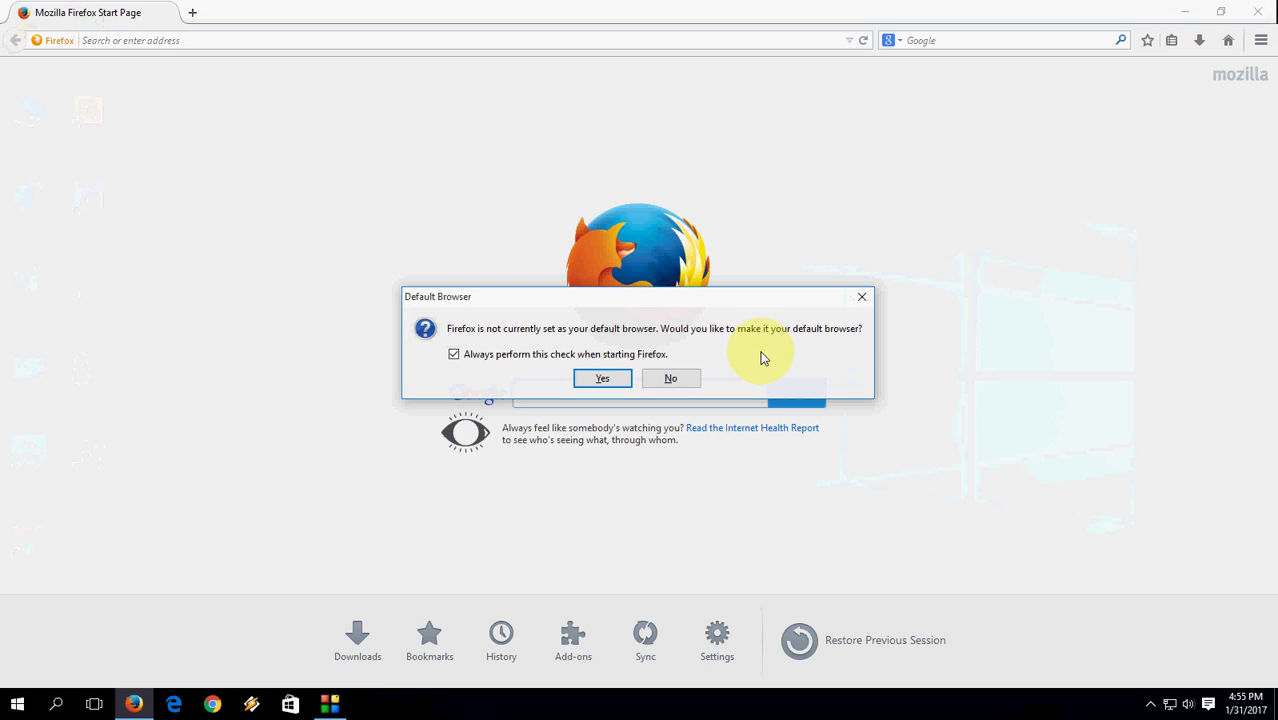
click(670, 374)
key(alt+F4)
Step: Run outlook to open Outlook, then cancel and exit its welcome wizard
key(super+r)
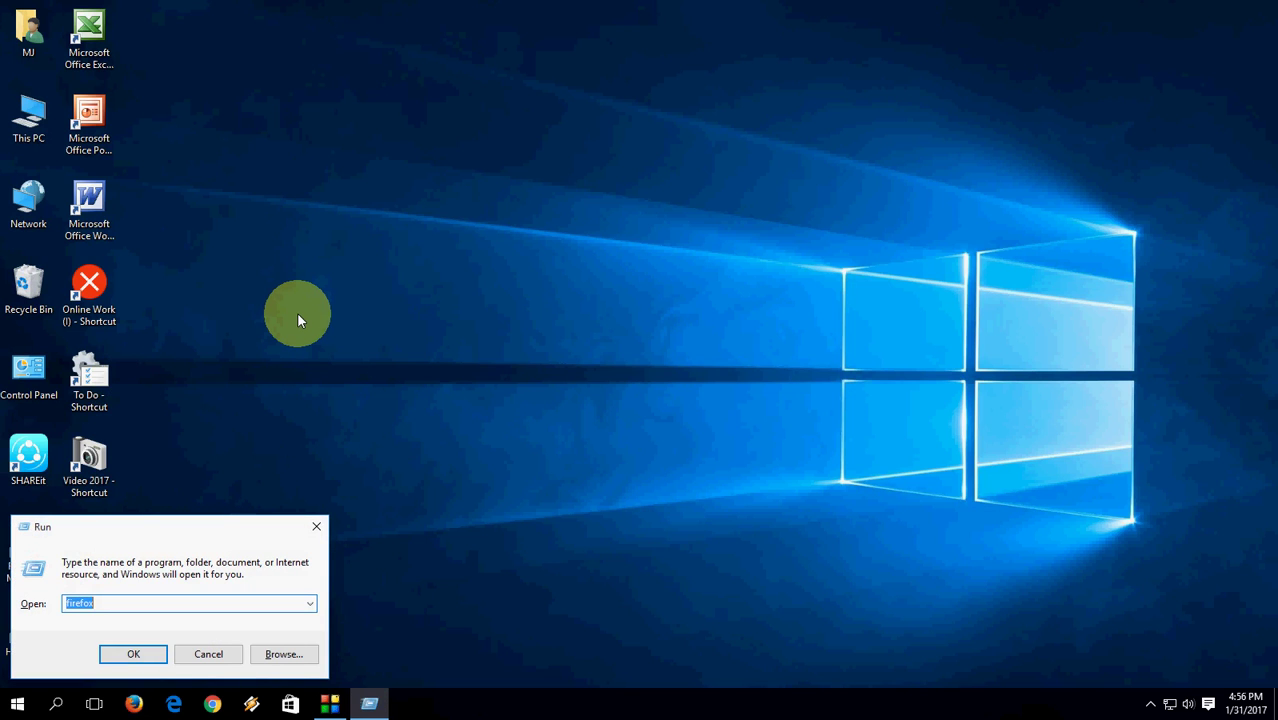
text(outlook)
key(Return)
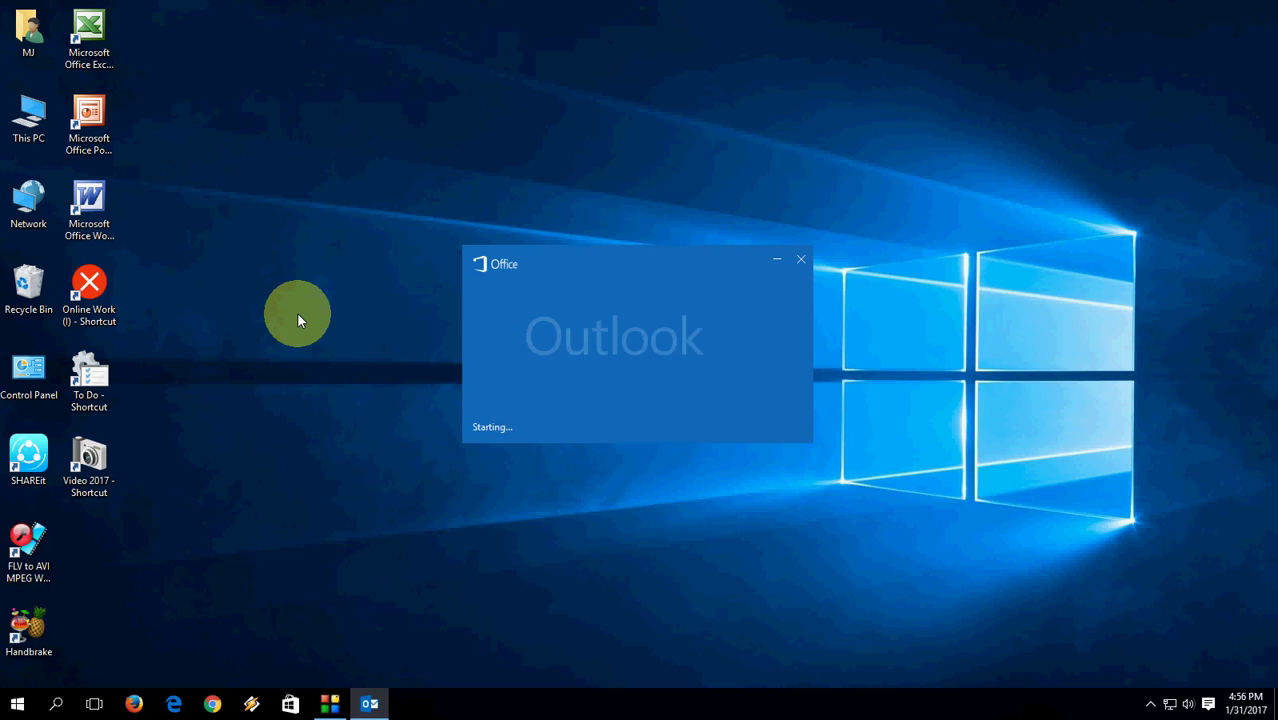
click(871, 563)
click(668, 398)
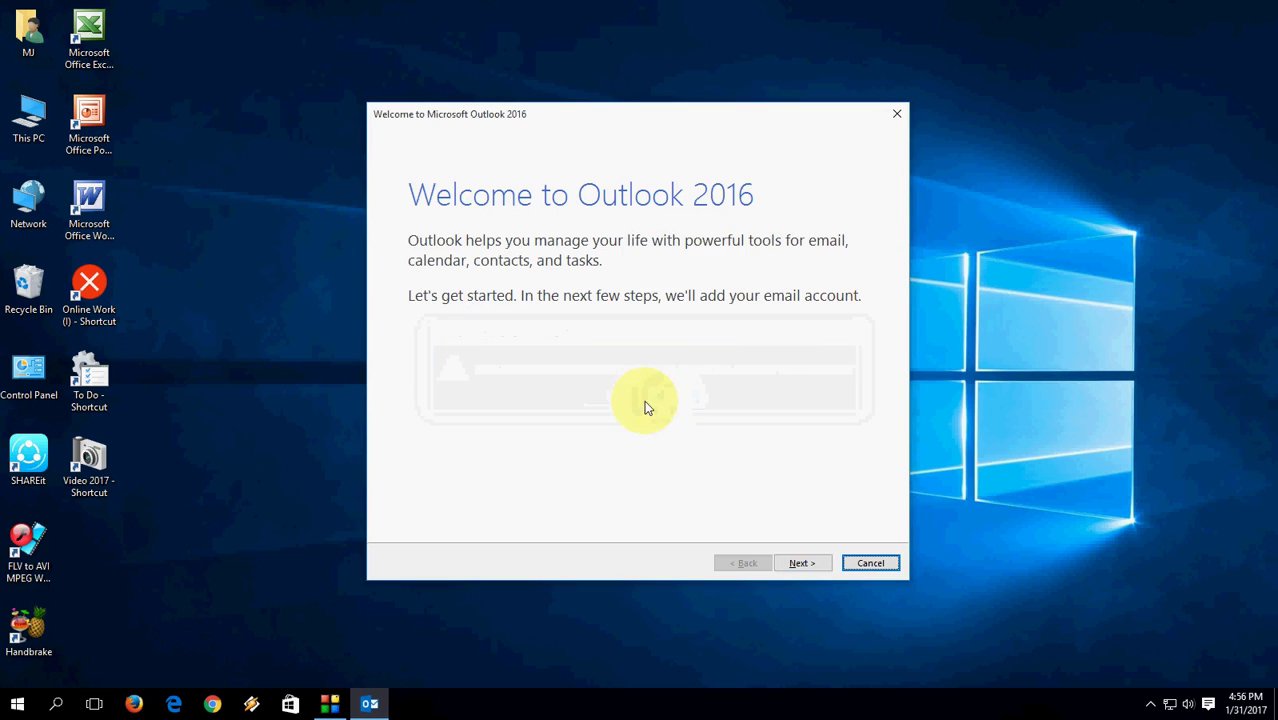
click(593, 395)
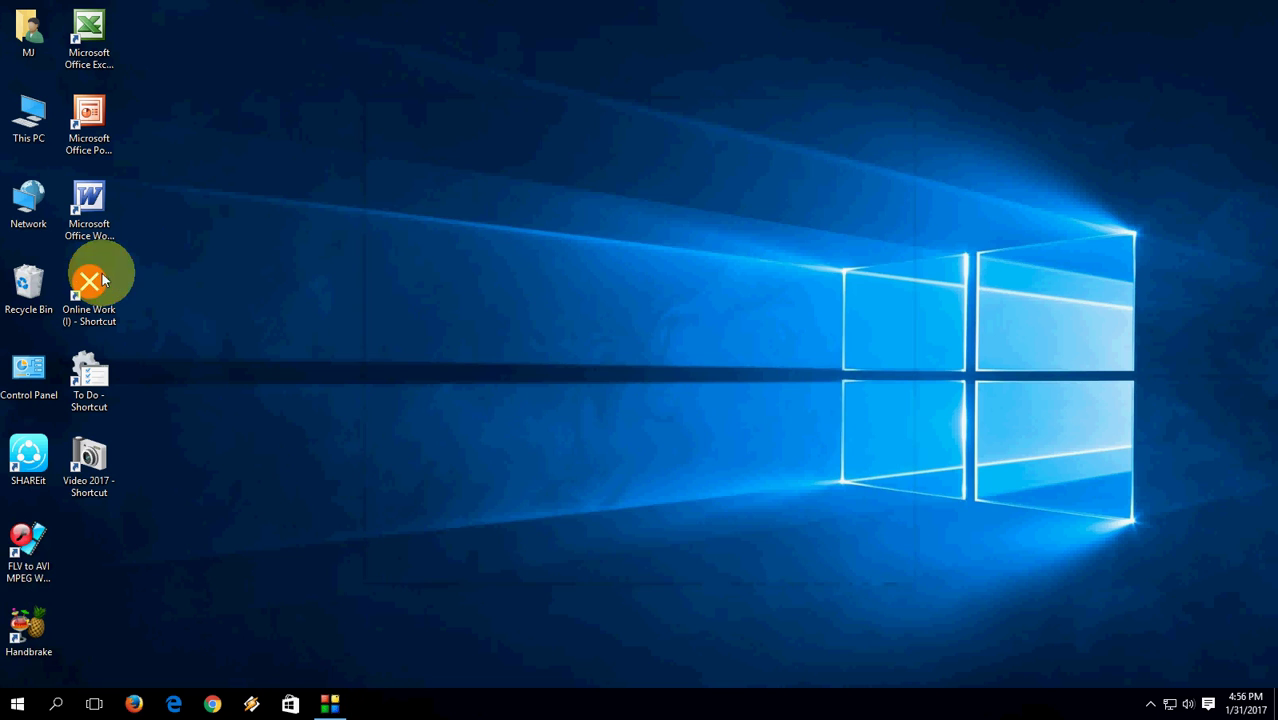
Step: Open Devices and Printers with control printer, then close it
key(super+r)
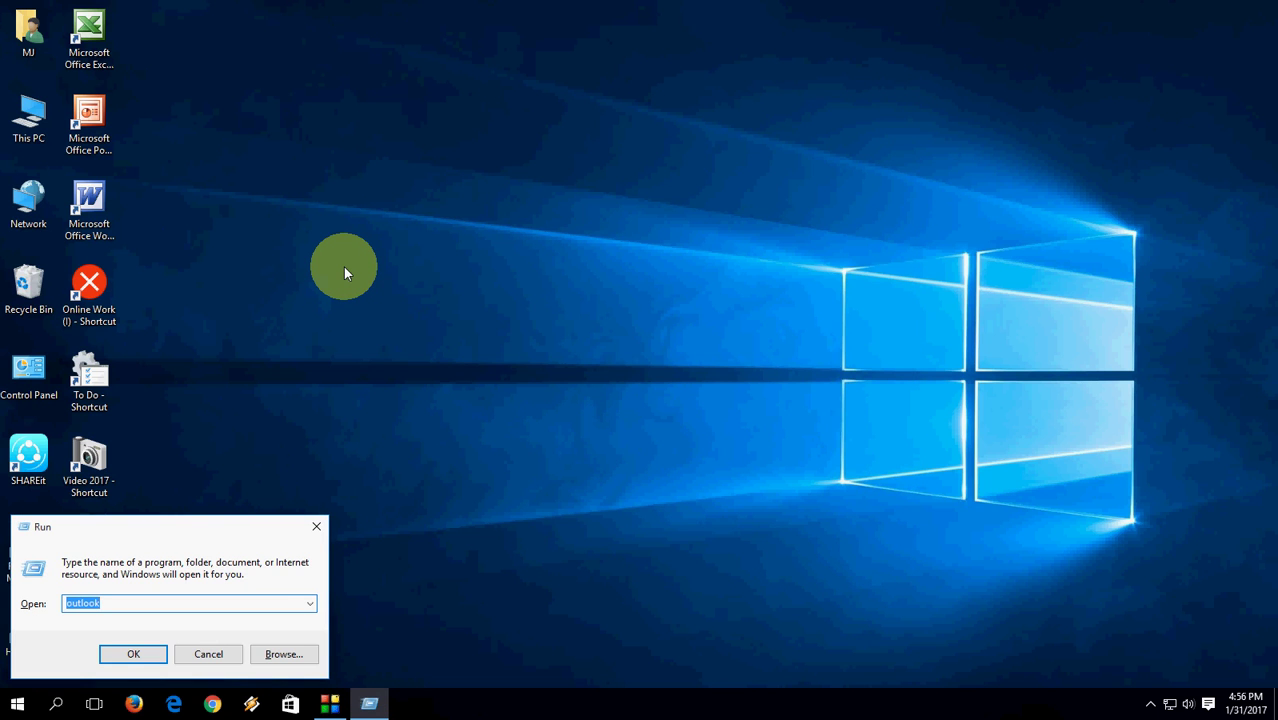
text(control printe)
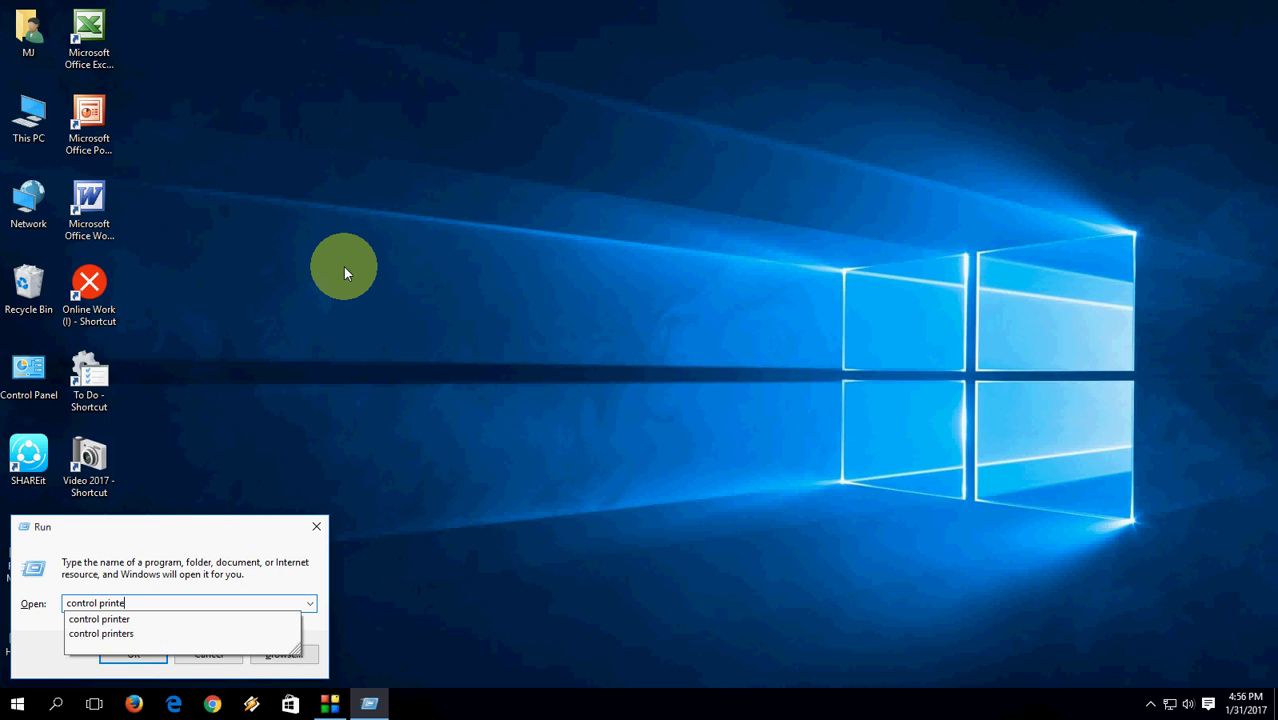
text(rs)
key(Return)
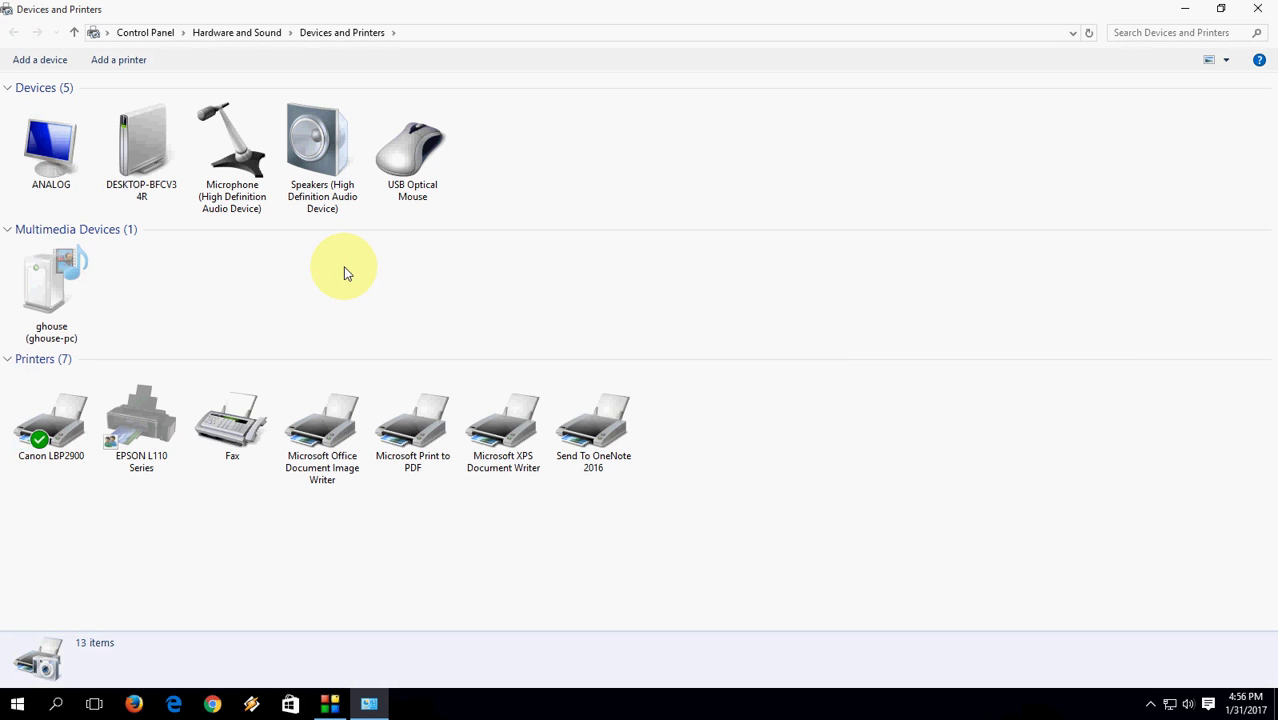
click(1258, 9)
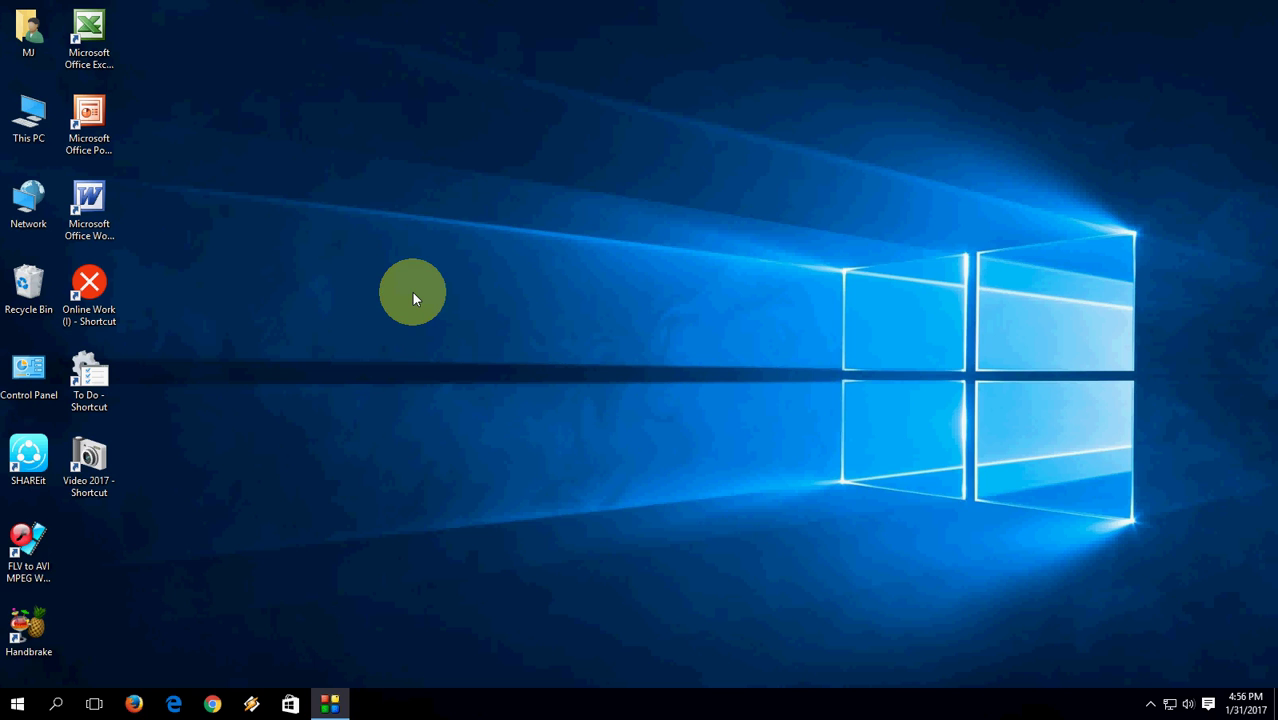
Step: Open the Documents folder with the documents command, then close it
key(super+r)
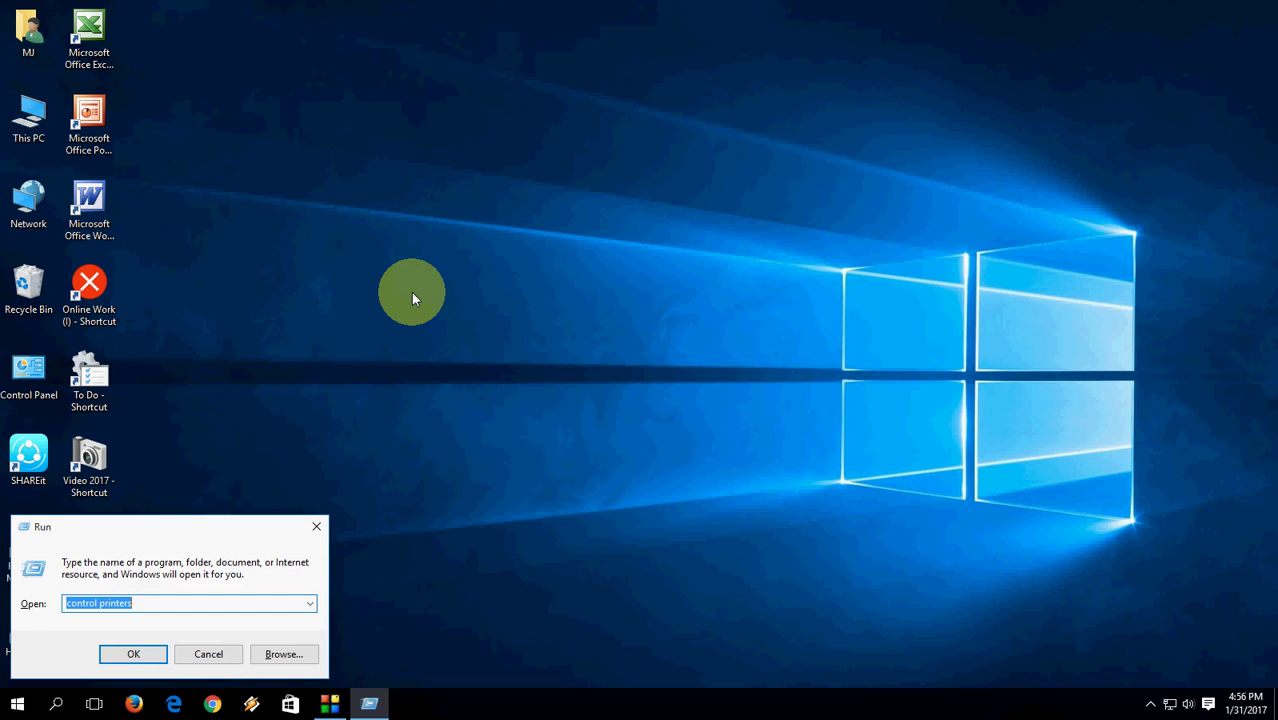
text(documents)
key(Return)
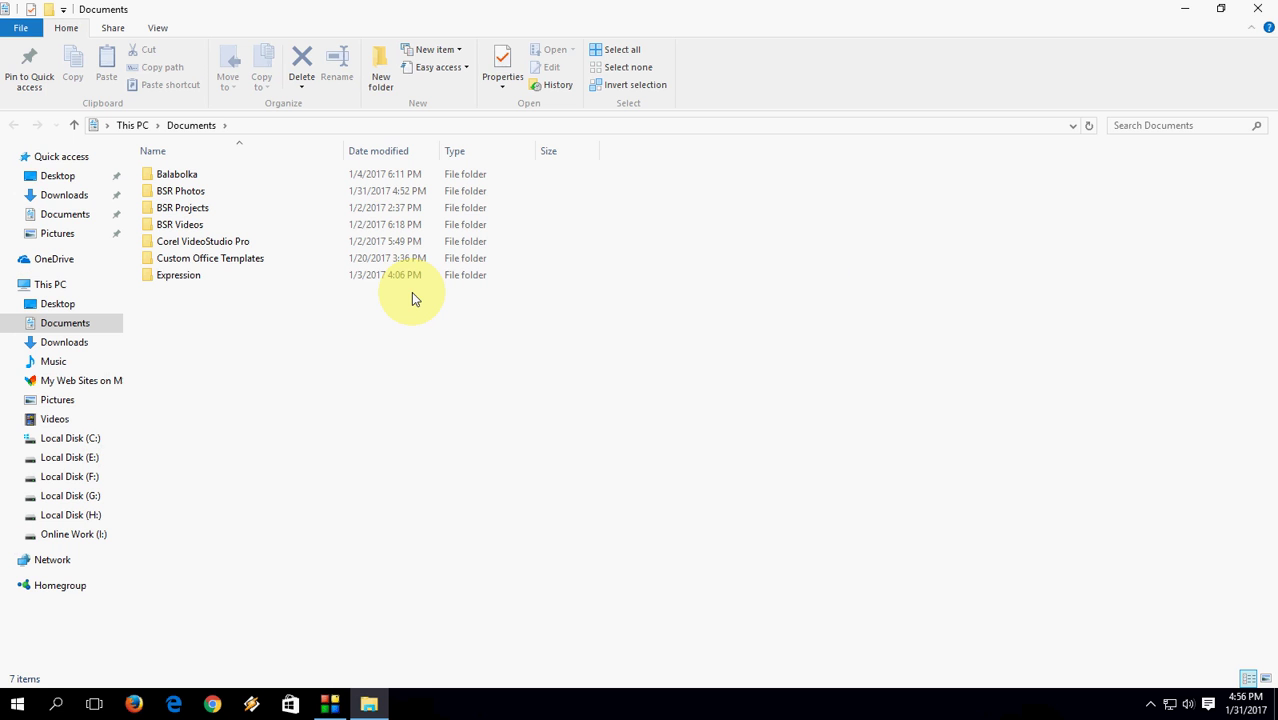
click(1257, 8)
key(super+r)
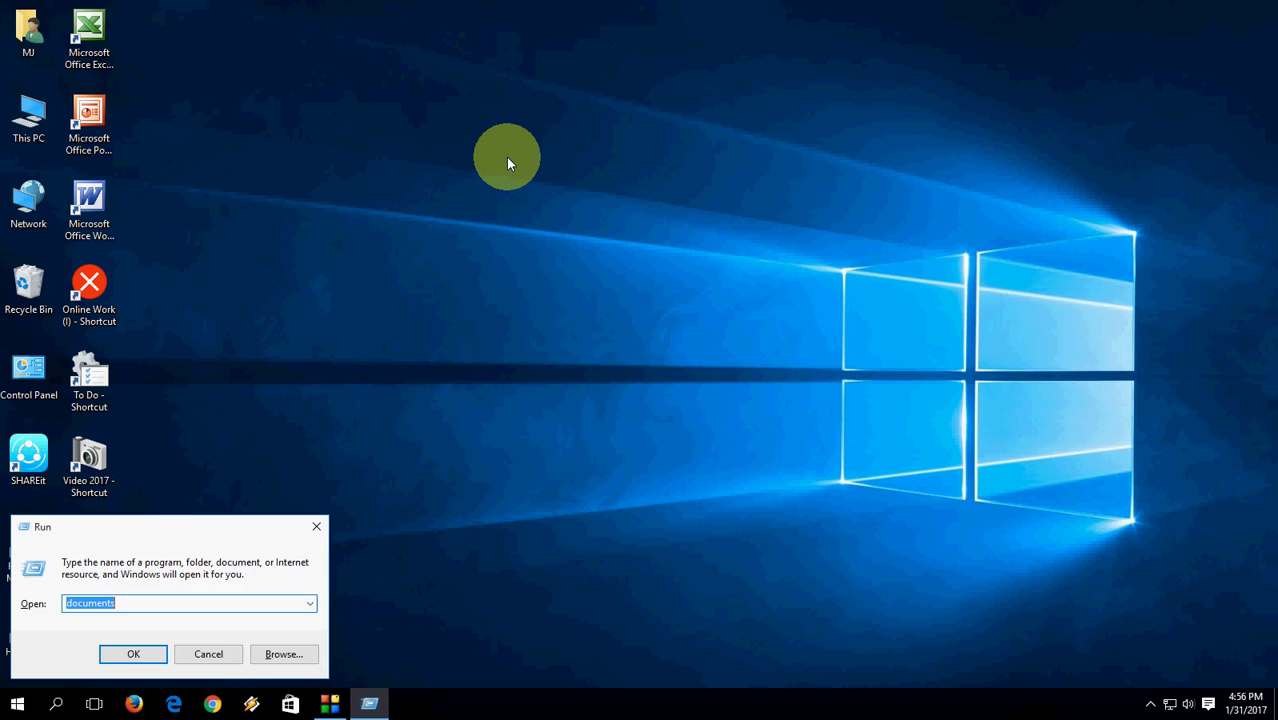
Step: Open the Videos folder with the videos command, then close it
text(videos)
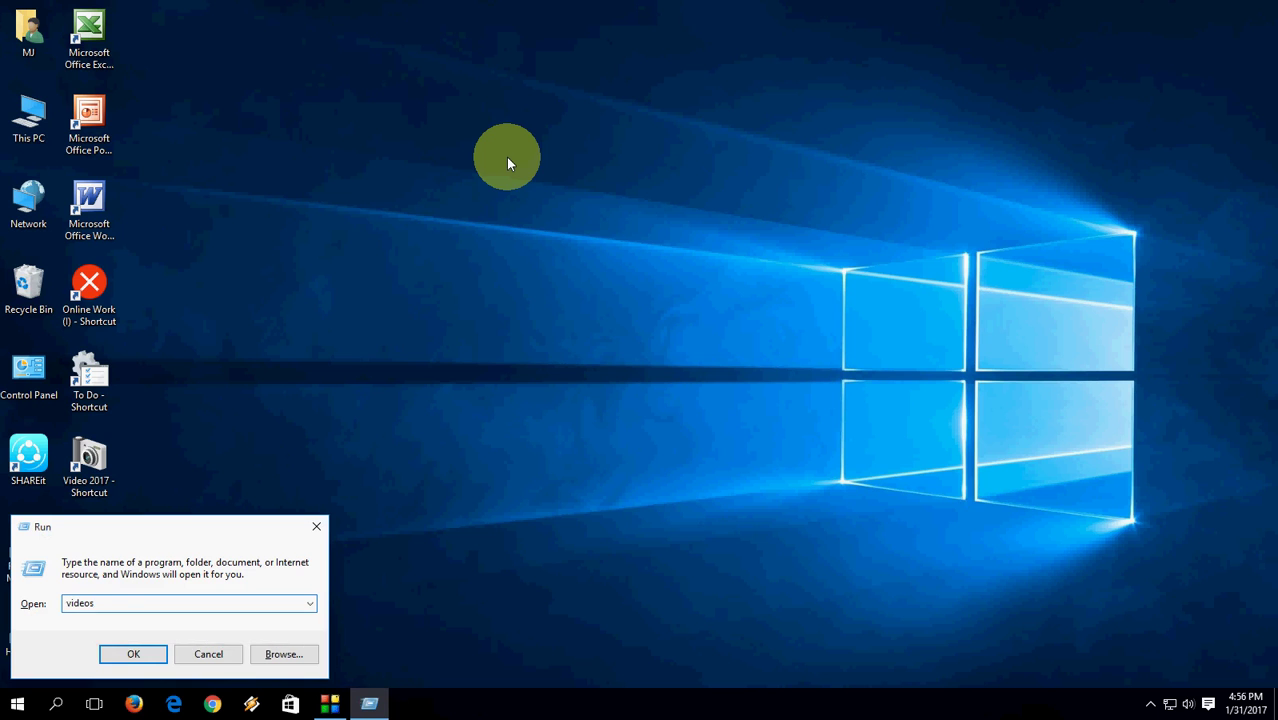
key(Return)
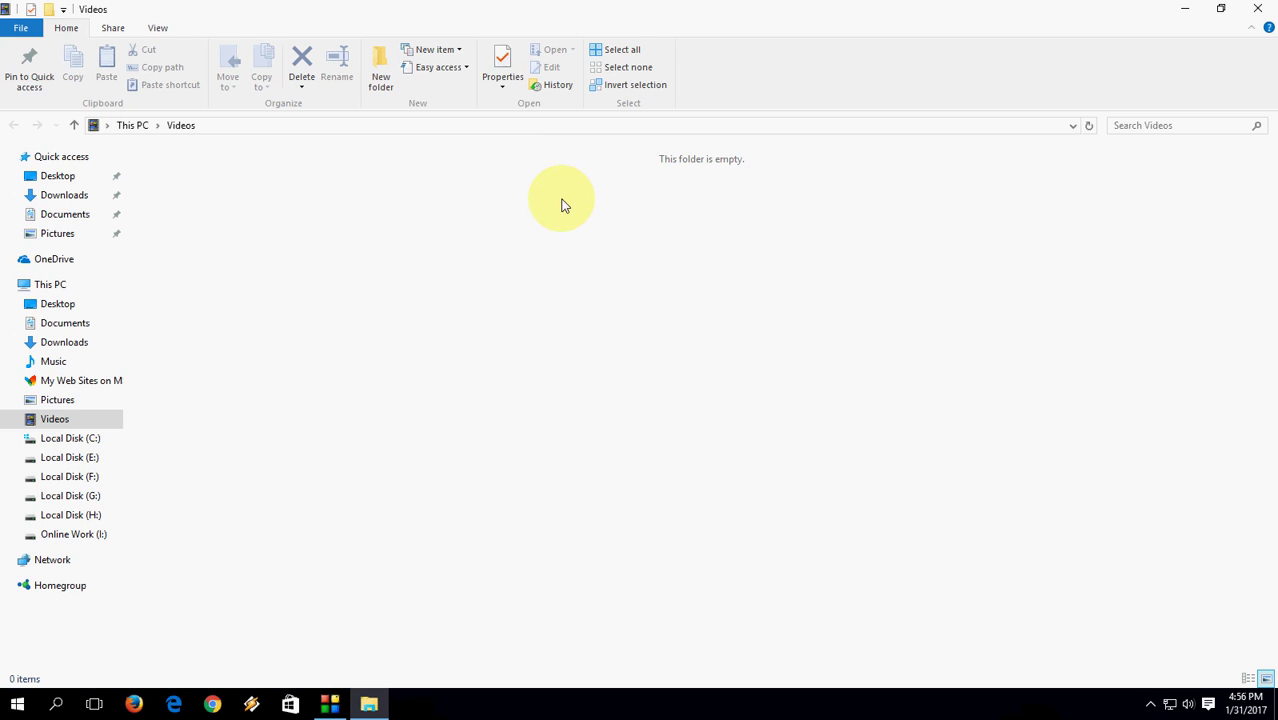
click(1257, 8)
Step: Open the Downloads folder with the downloads command, then close it
key(super+r)
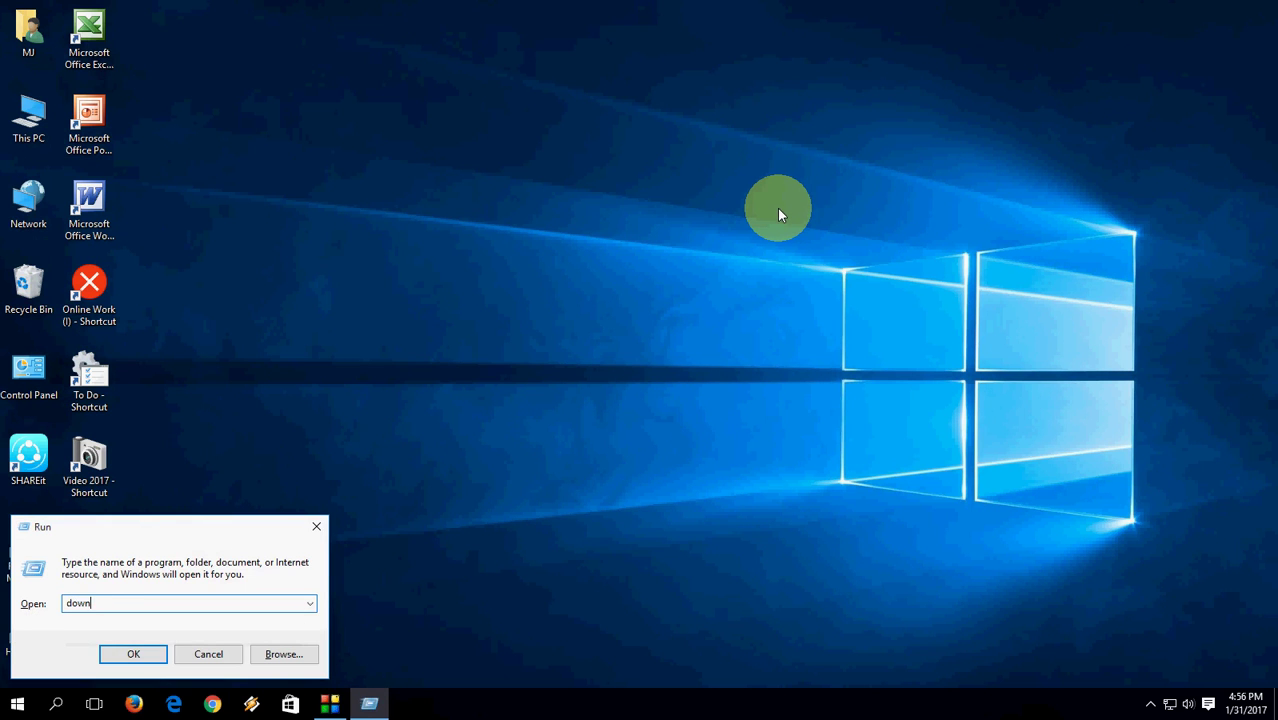
text(downloads)
key(Return)
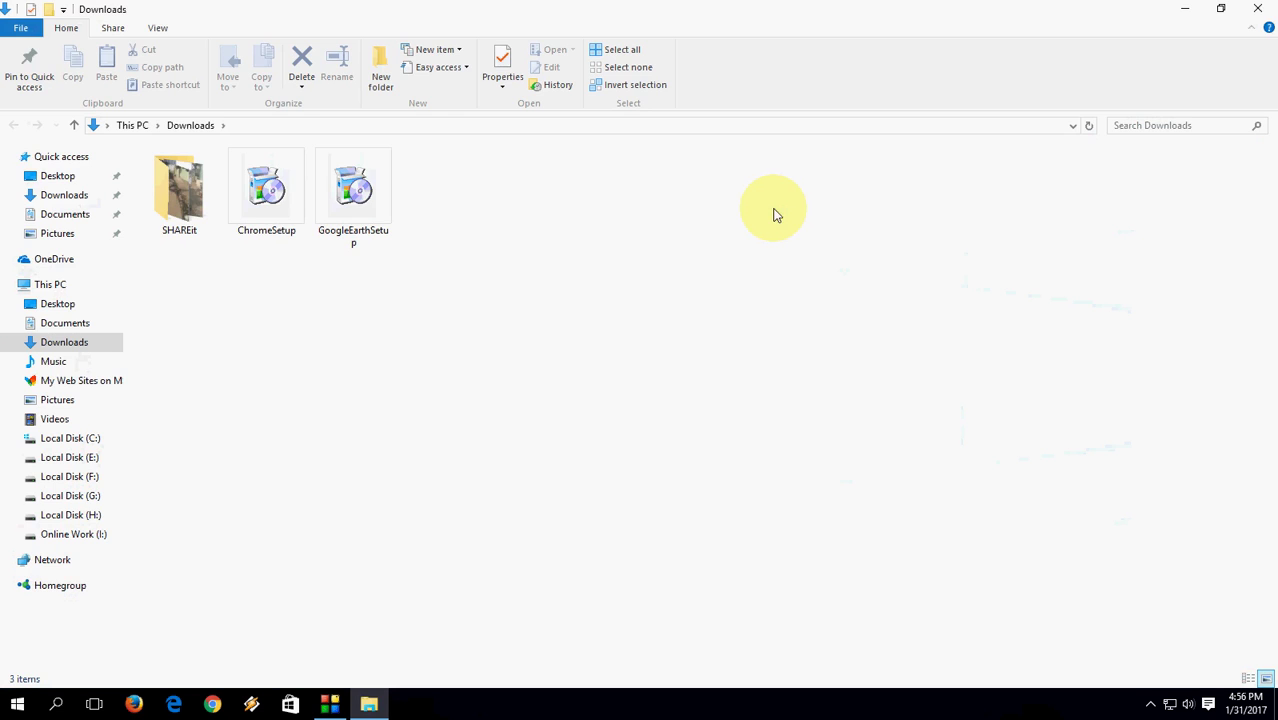
click(1265, 10)
Step: Open the Favorites folder with the favorites command, then close it
key(super+r)
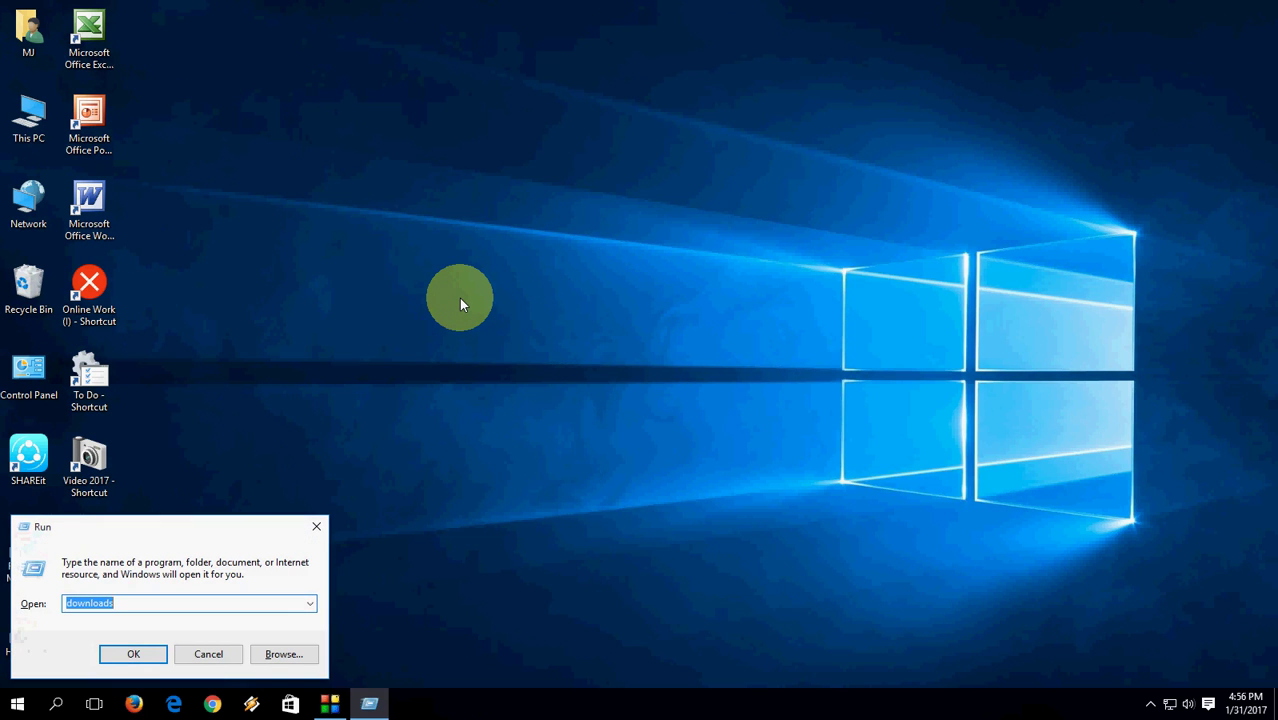
text(favorites)
key(ctrl+a)
text(favorites)
key(Return)
click(1258, 8)
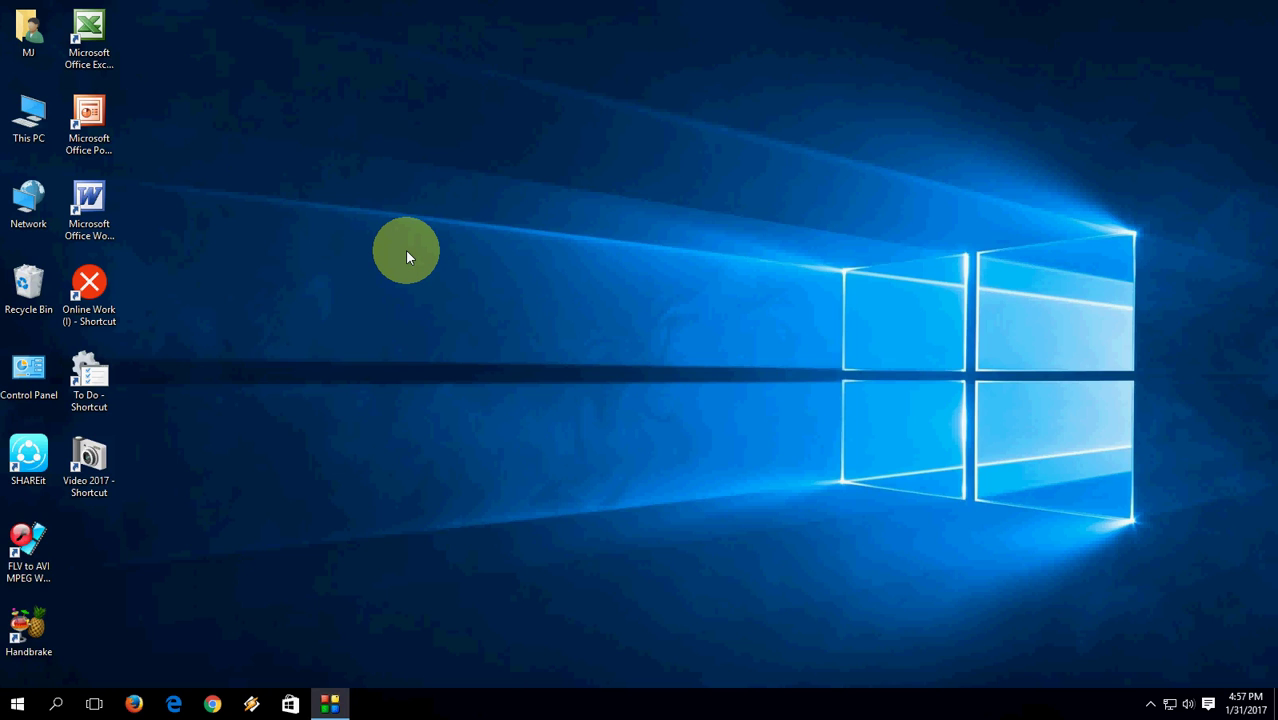
Step: Run the prefetch command from the Run dialog
key(super+r)
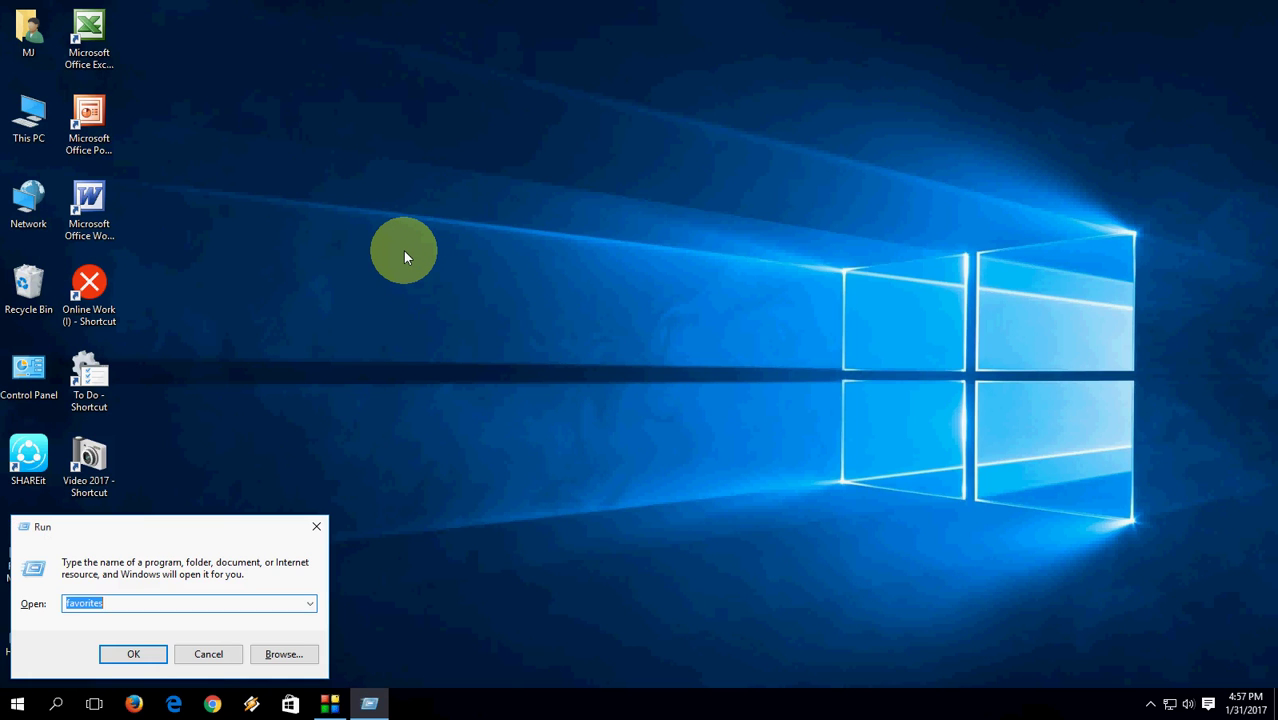
text(prefetch)
key(Return)
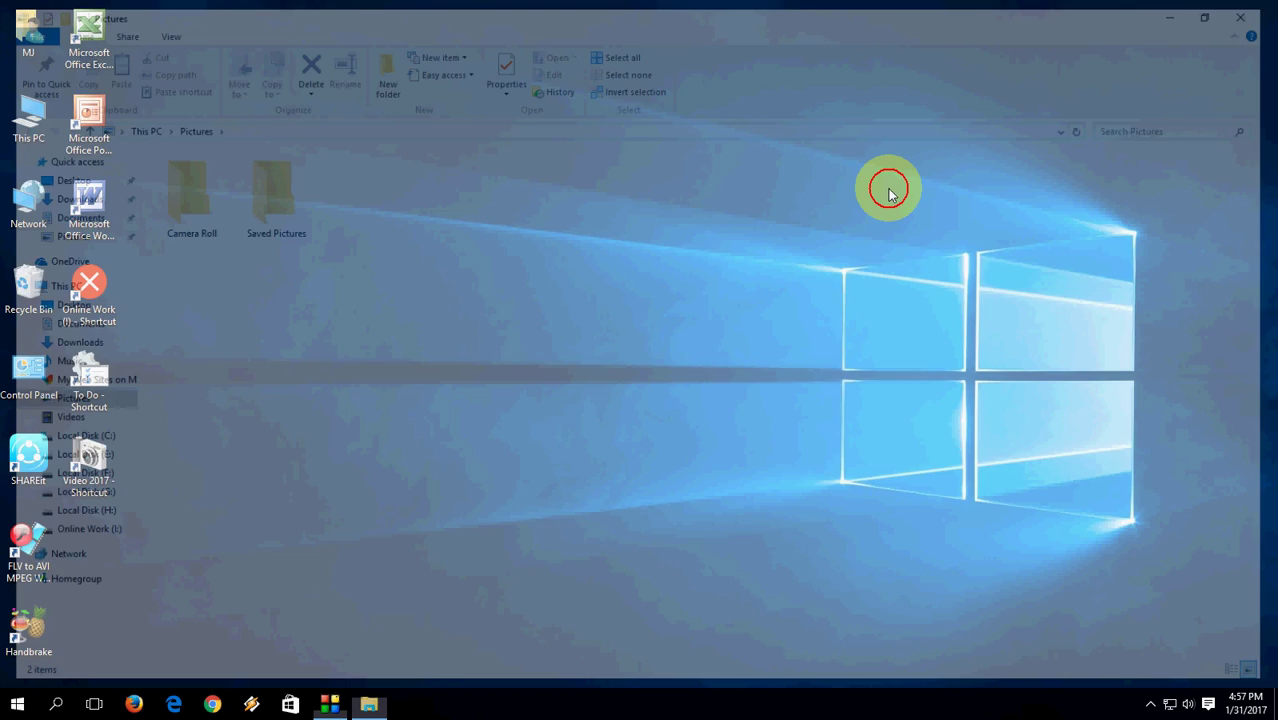
key(super+r)
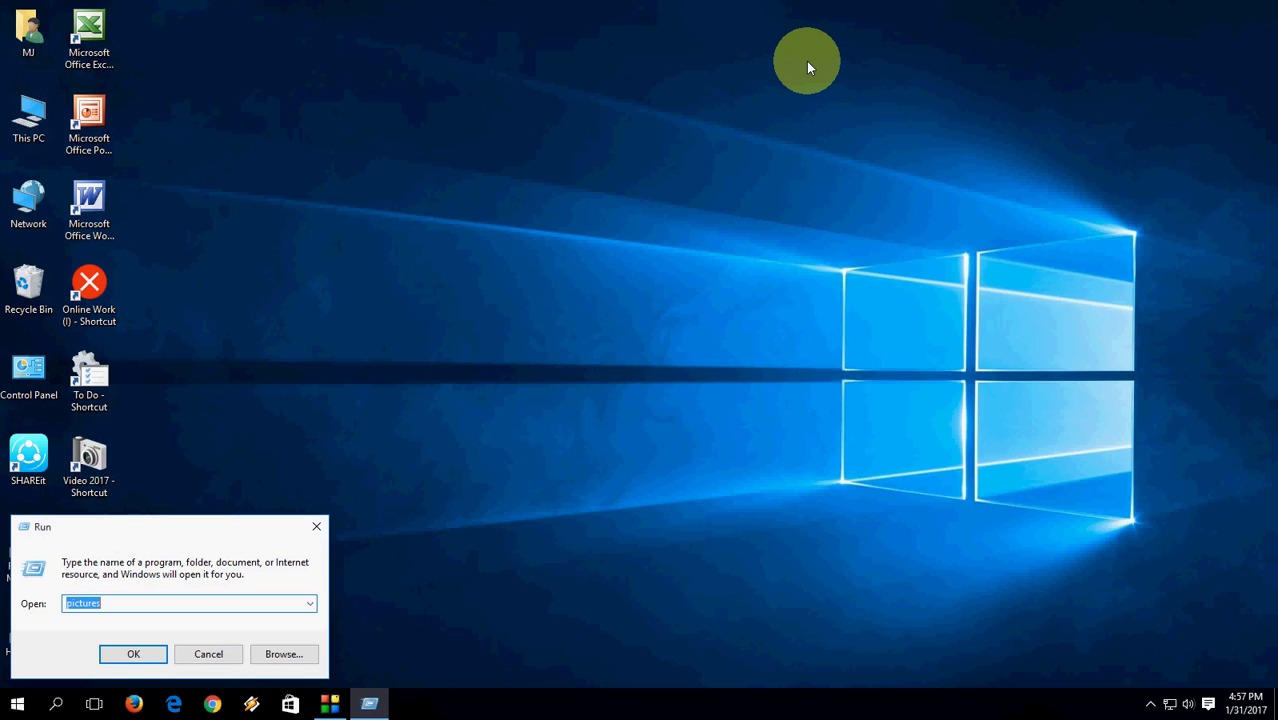
Step: Open User Accounts with netplwiz, then close it
text(netplwiz)
key(Return)
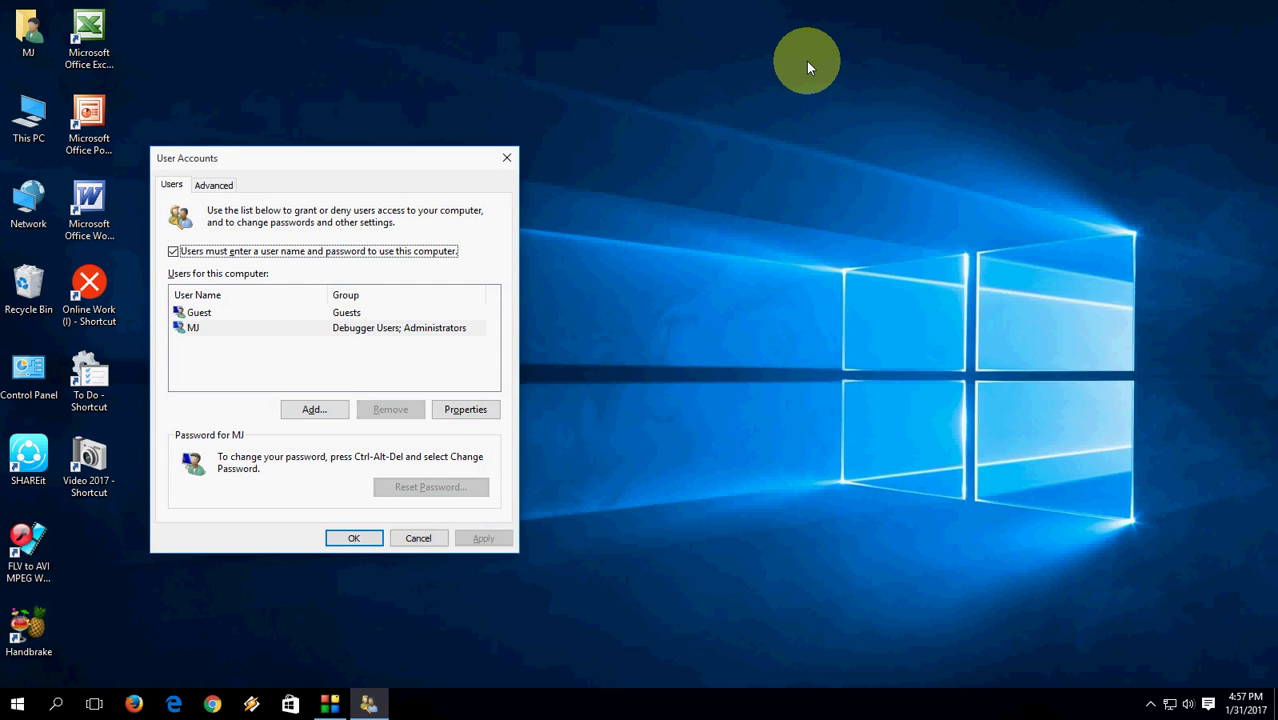
click(504, 160)
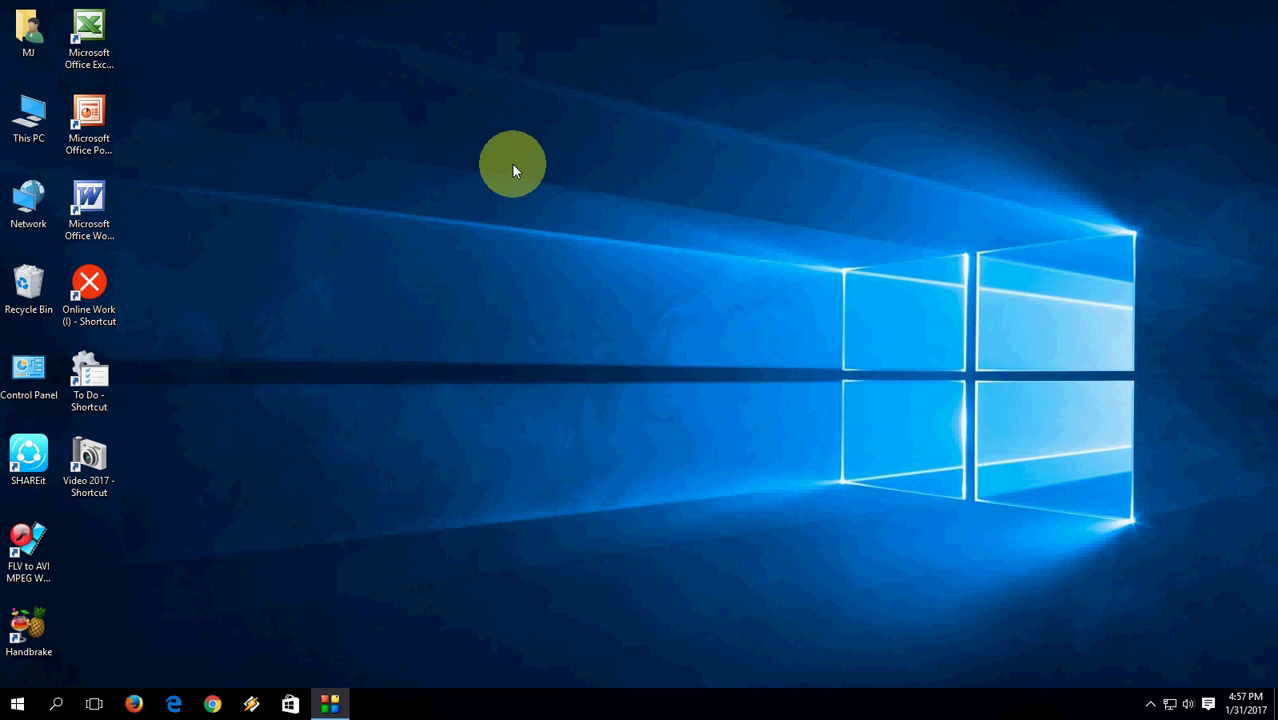
Step: Launch the On-Screen Keyboard with osk, dismiss the security notification, and close it
key(super+r)
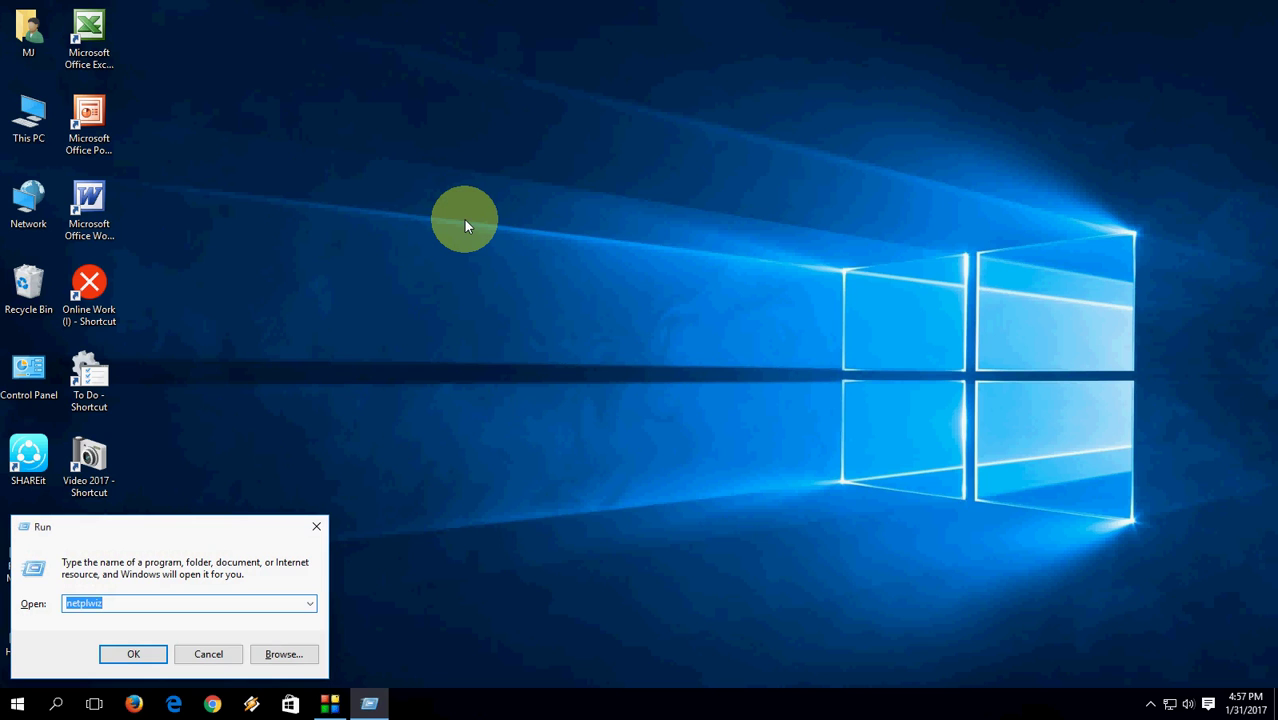
text(osk)
key(Return)
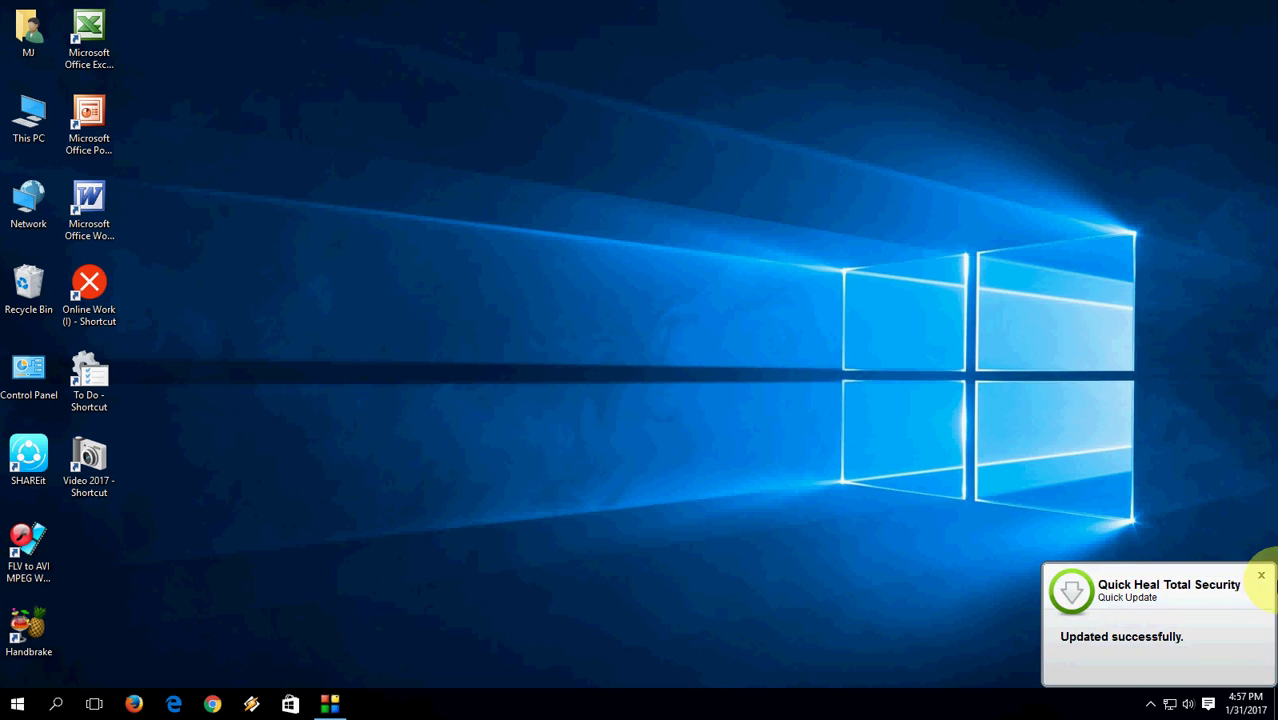
click(1261, 575)
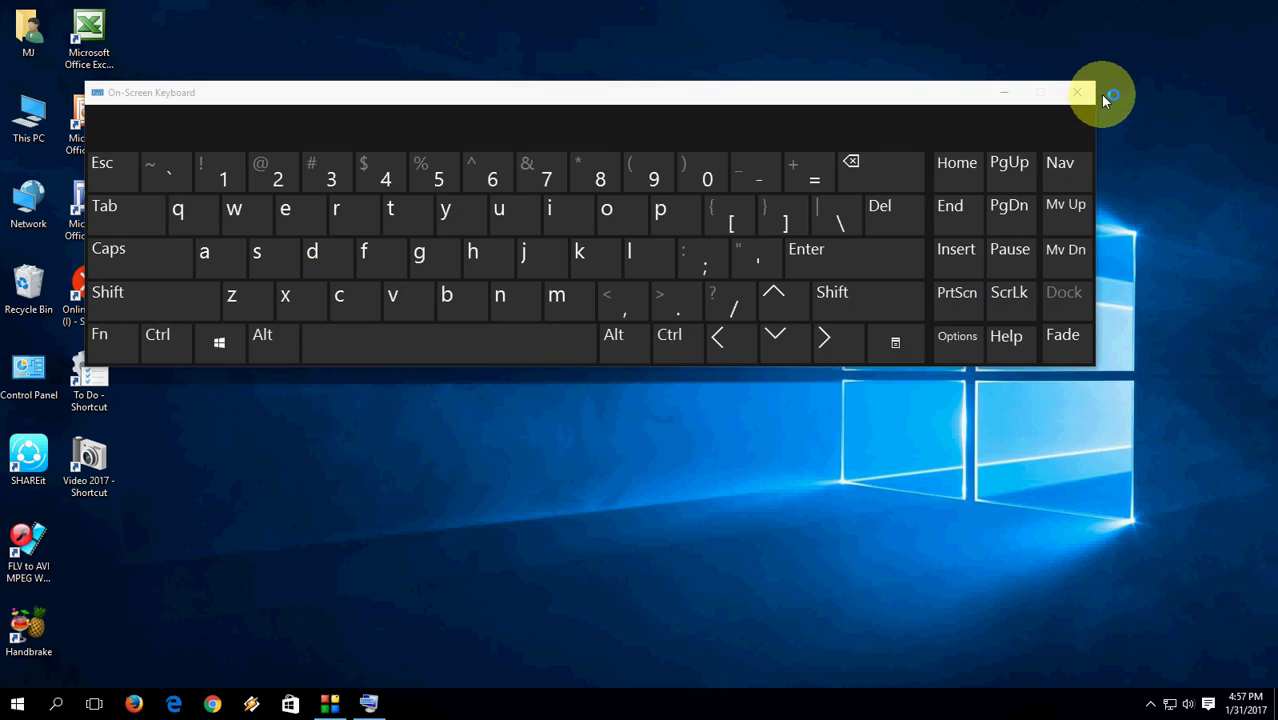
click(1077, 92)
key(super+r)
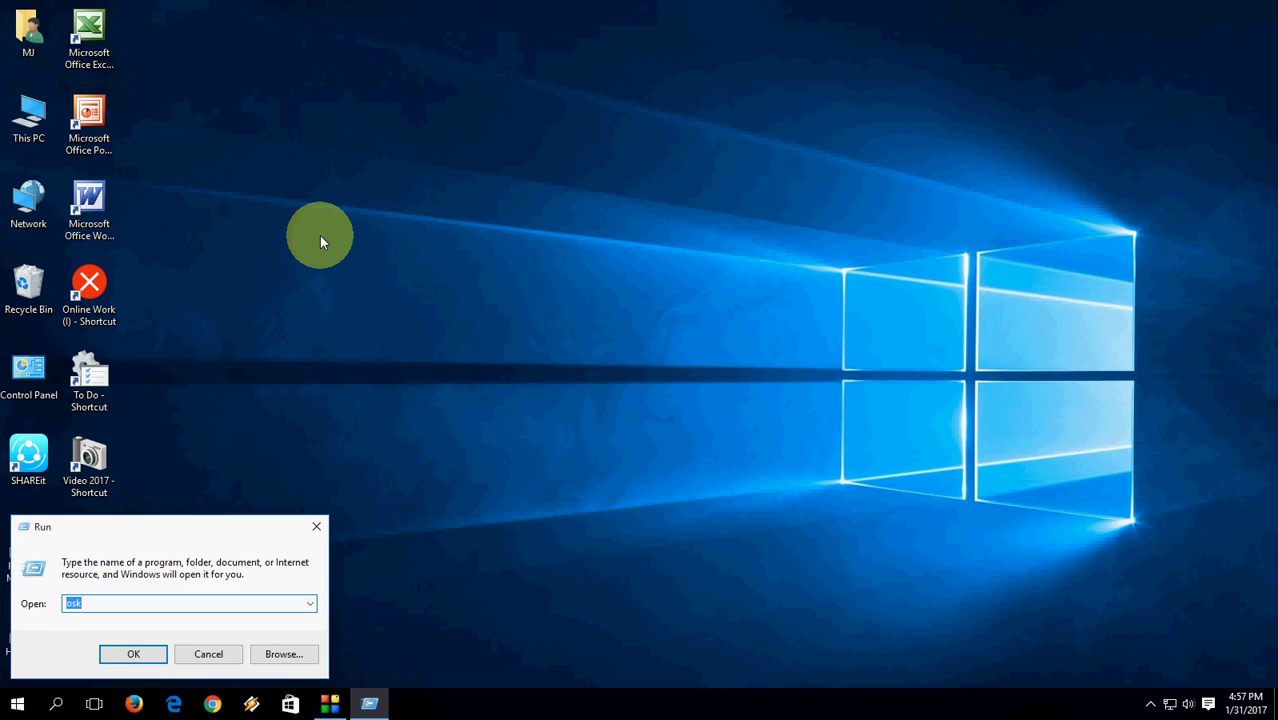
Step: Launch Calculator with calc, then close it
text(cal)
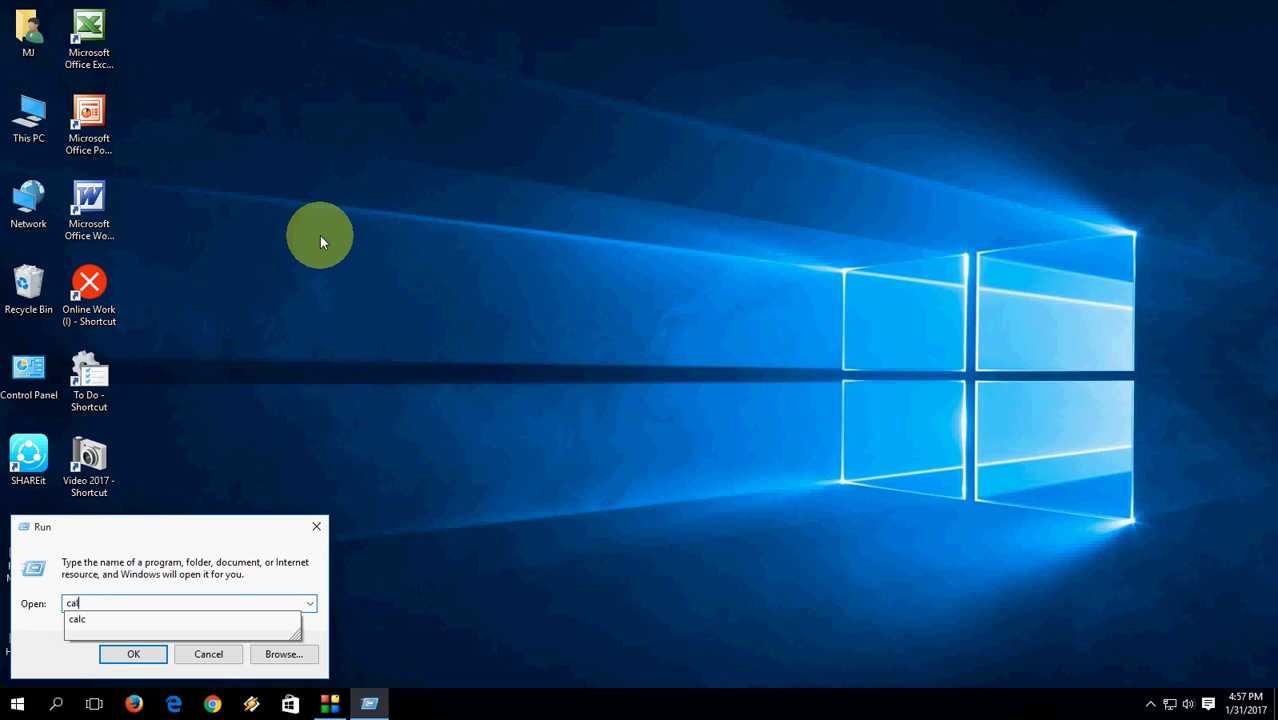
text(c)
key(Return)
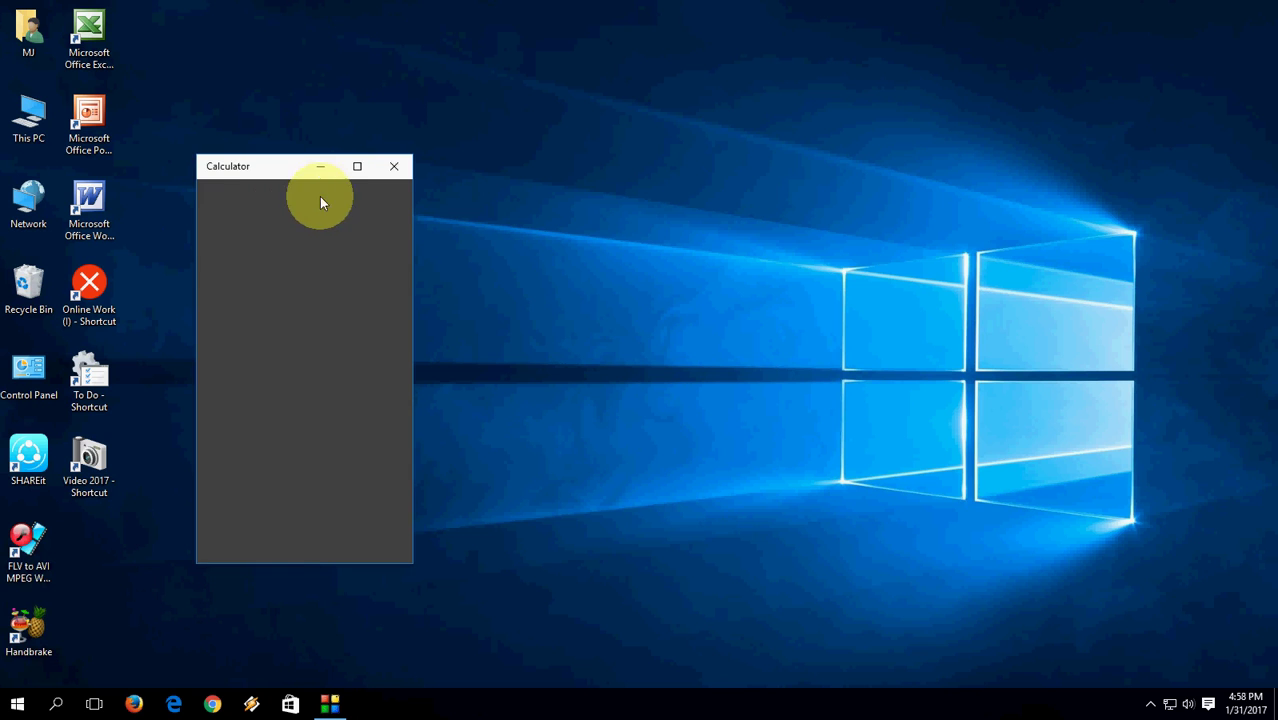
click(397, 165)
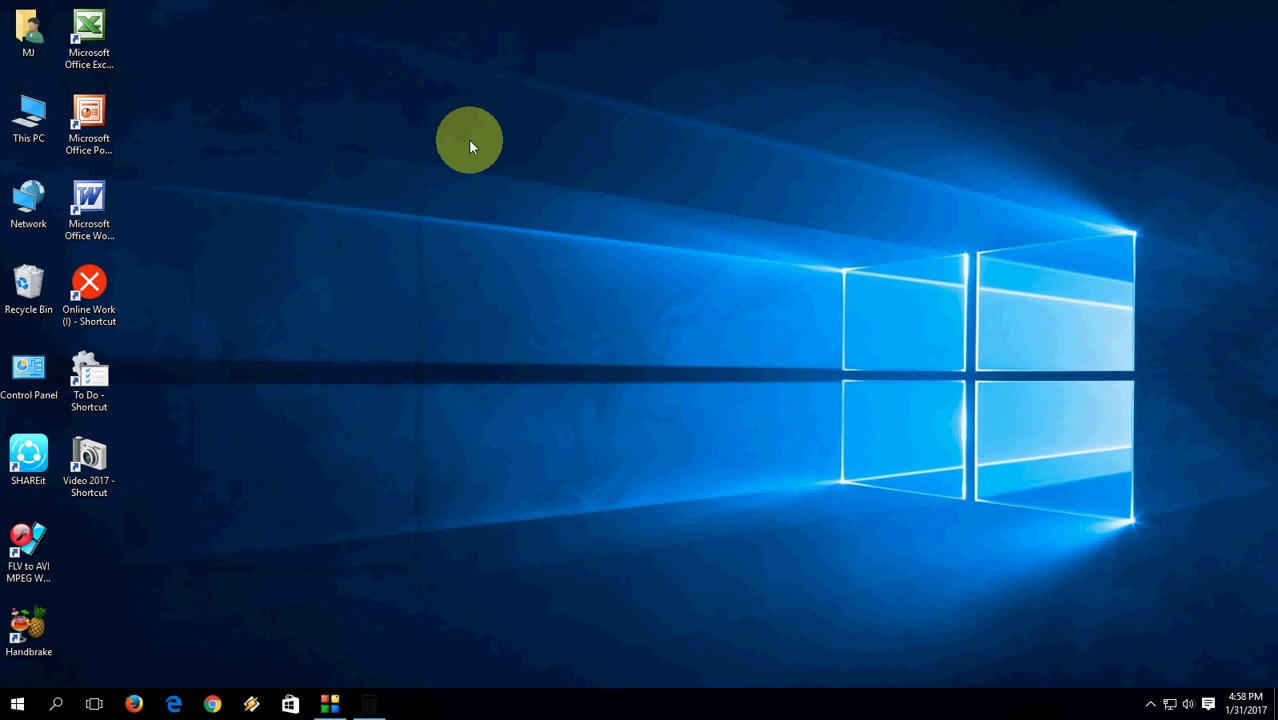
Step: Open Command Prompt with cmd, then close it
key(super+r)
text(cm)
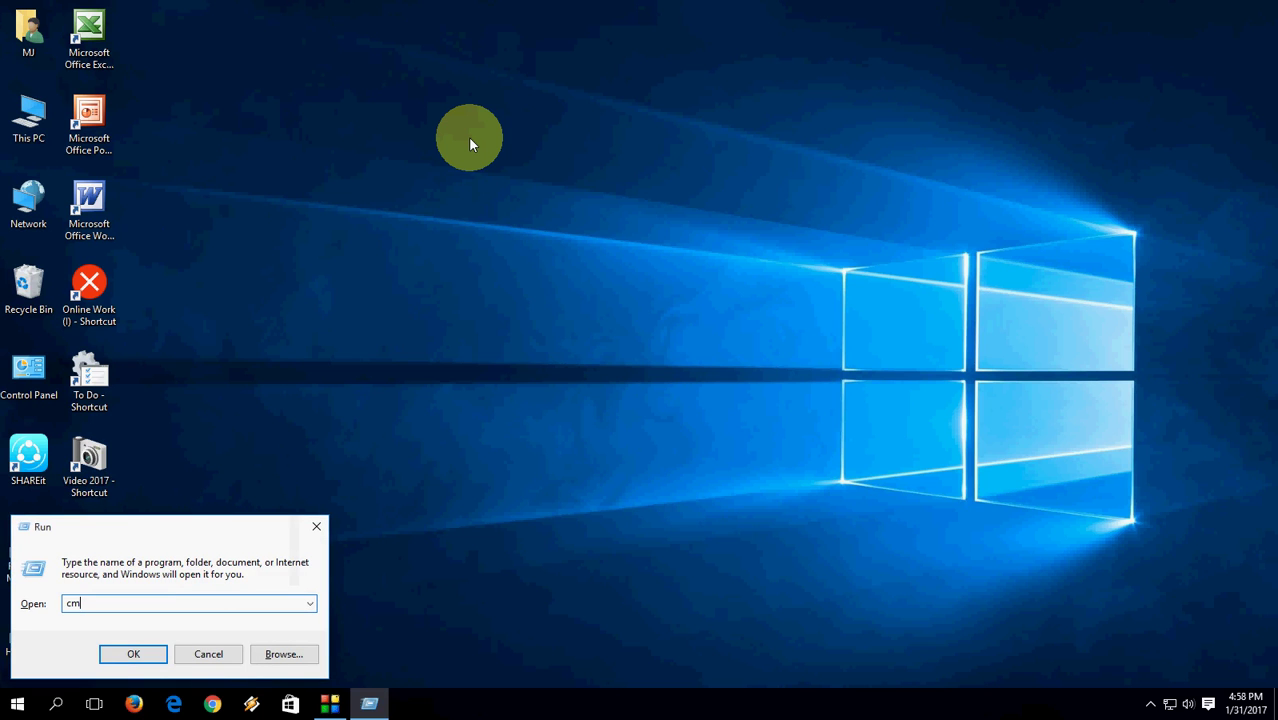
text(d)
key(Return)
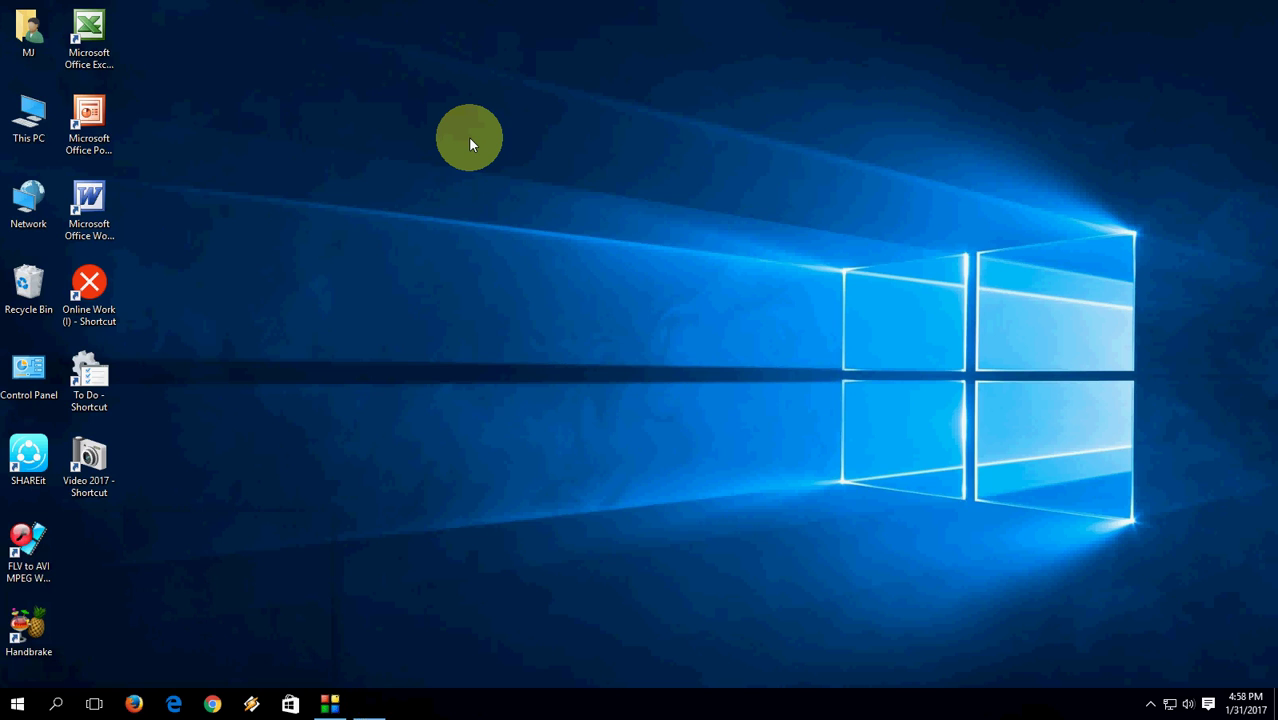
click(788, 31)
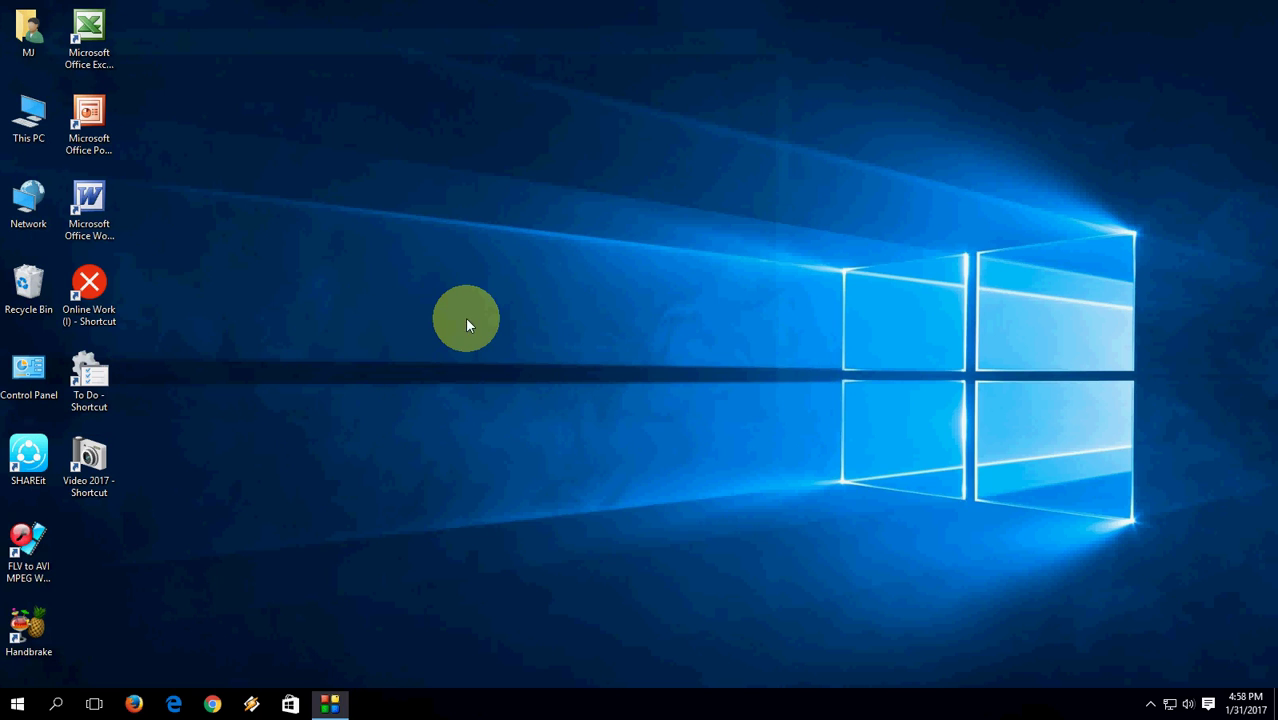
Step: Open Control Panel with the control command, then close it
key(super+r)
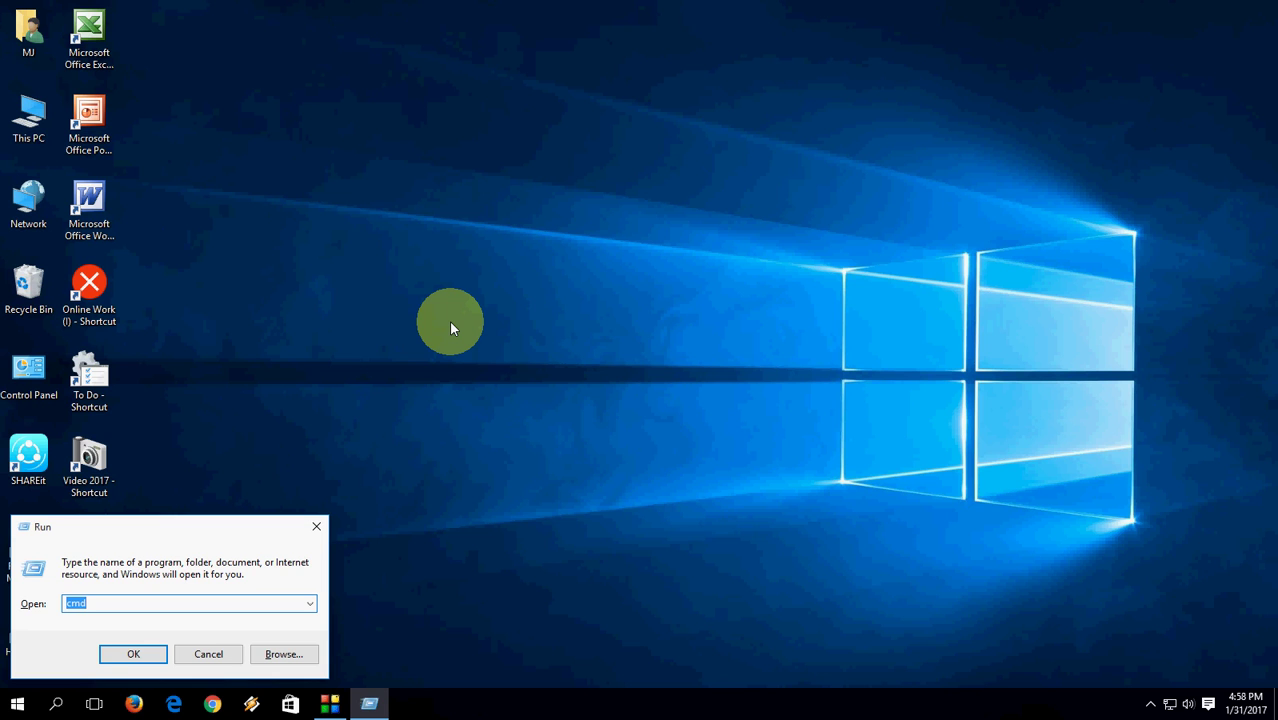
text(control)
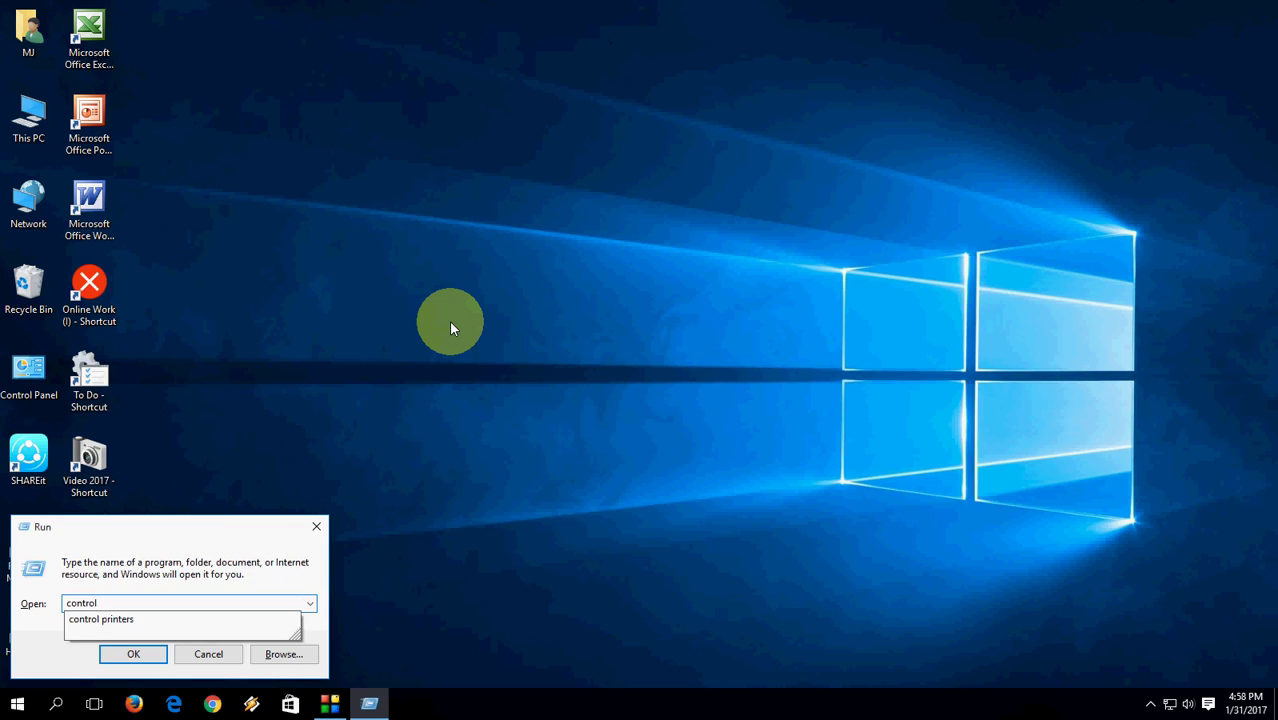
key(Return)
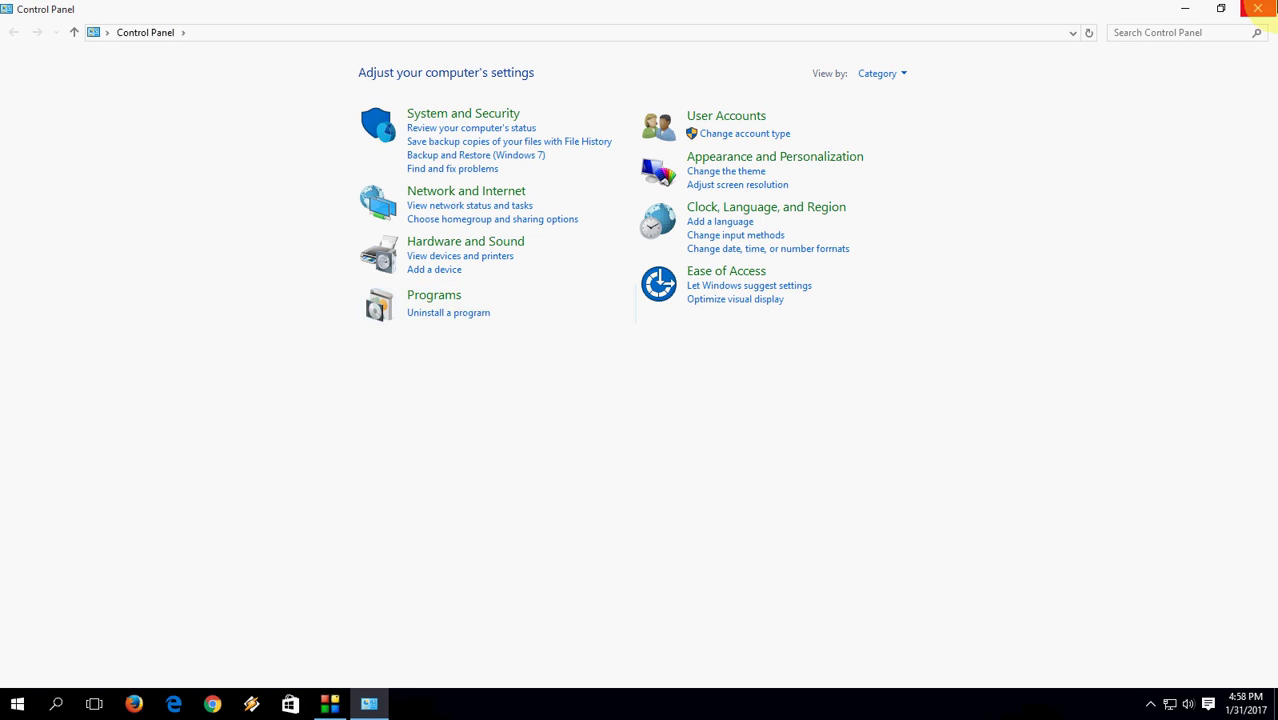
click(1258, 8)
Step: Open Date and Time settings with timedate.cpl, then close them
key(super+r)
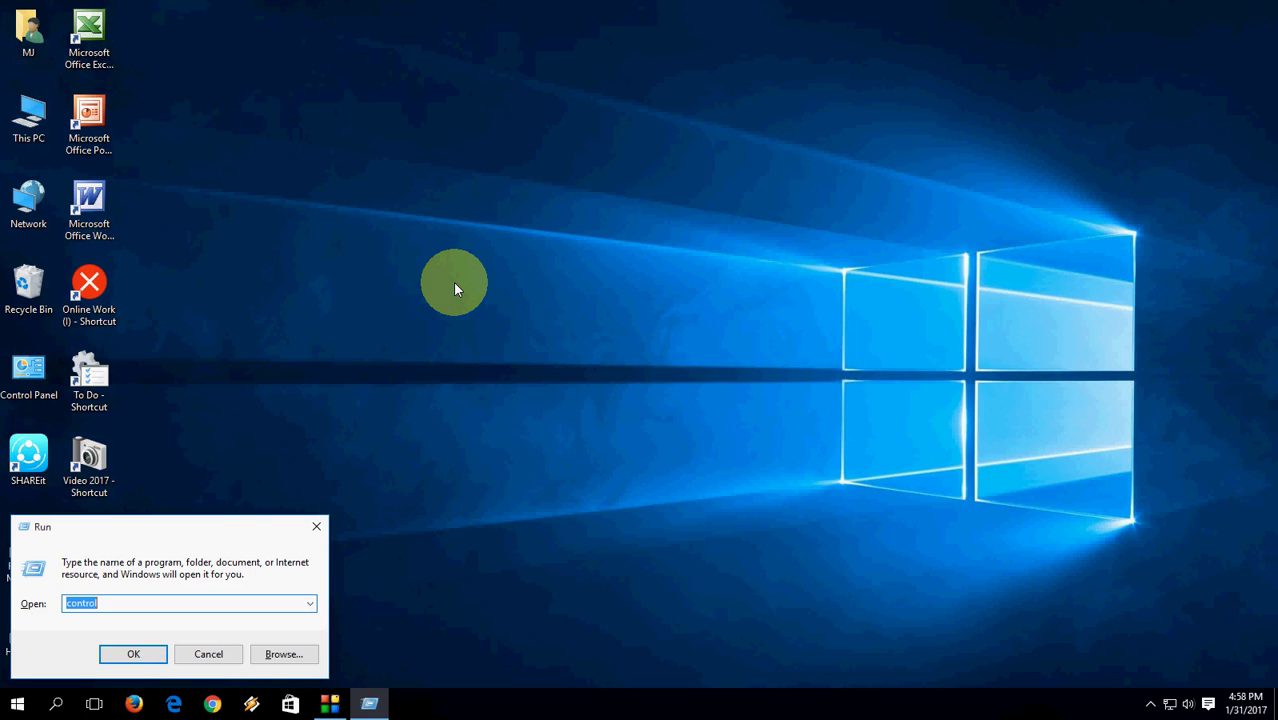
text(timedate.cpl)
key(Return)
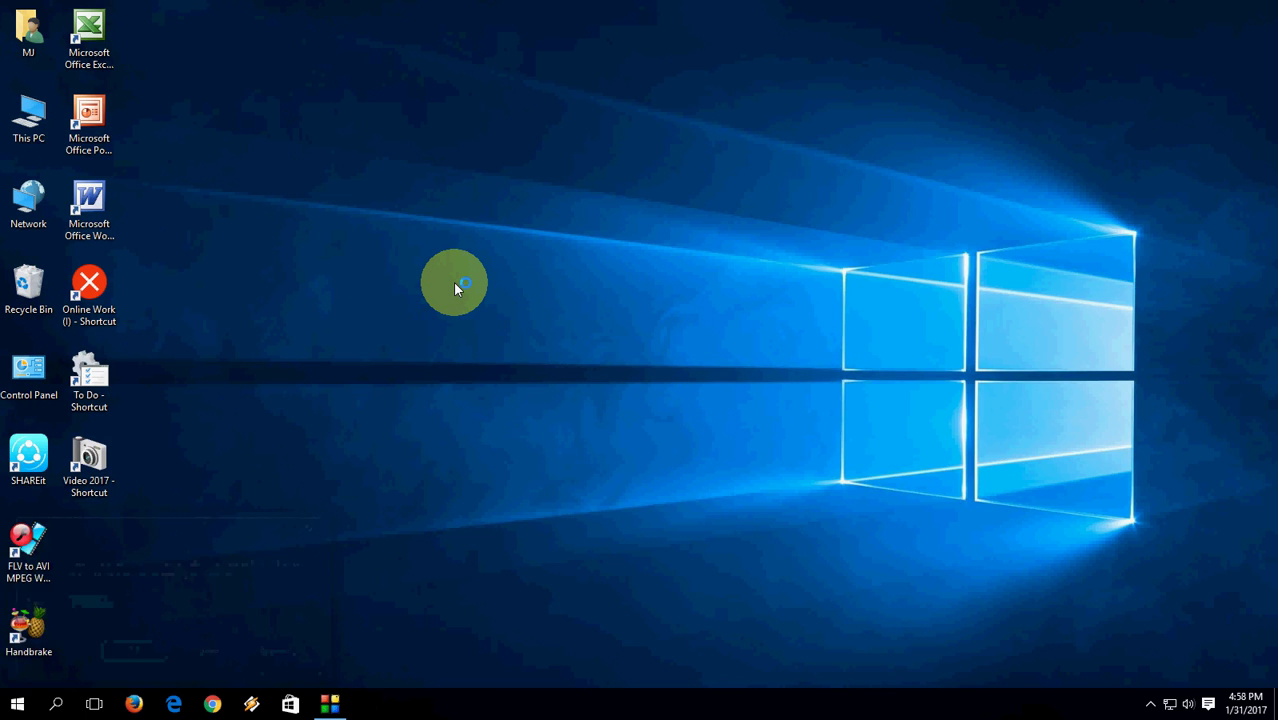
click(392, 58)
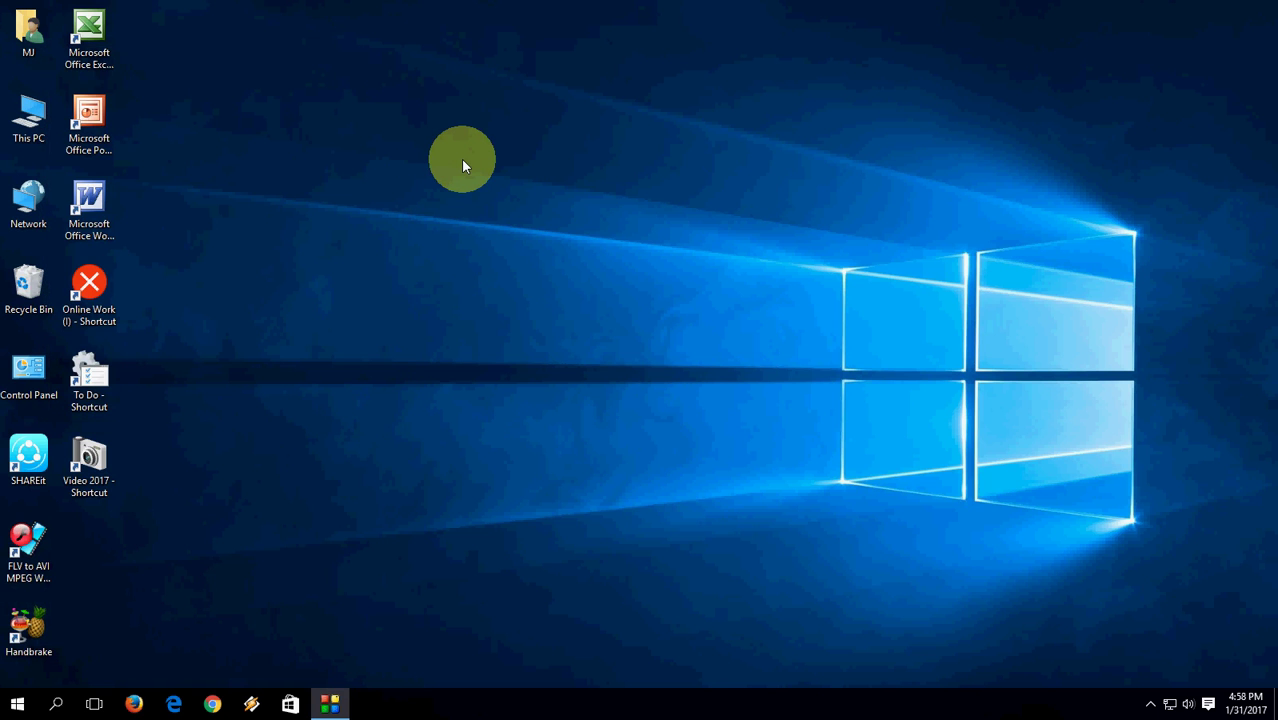
Step: Open Device Manager with hdwwiz.cpl, then close it
key(super+r)
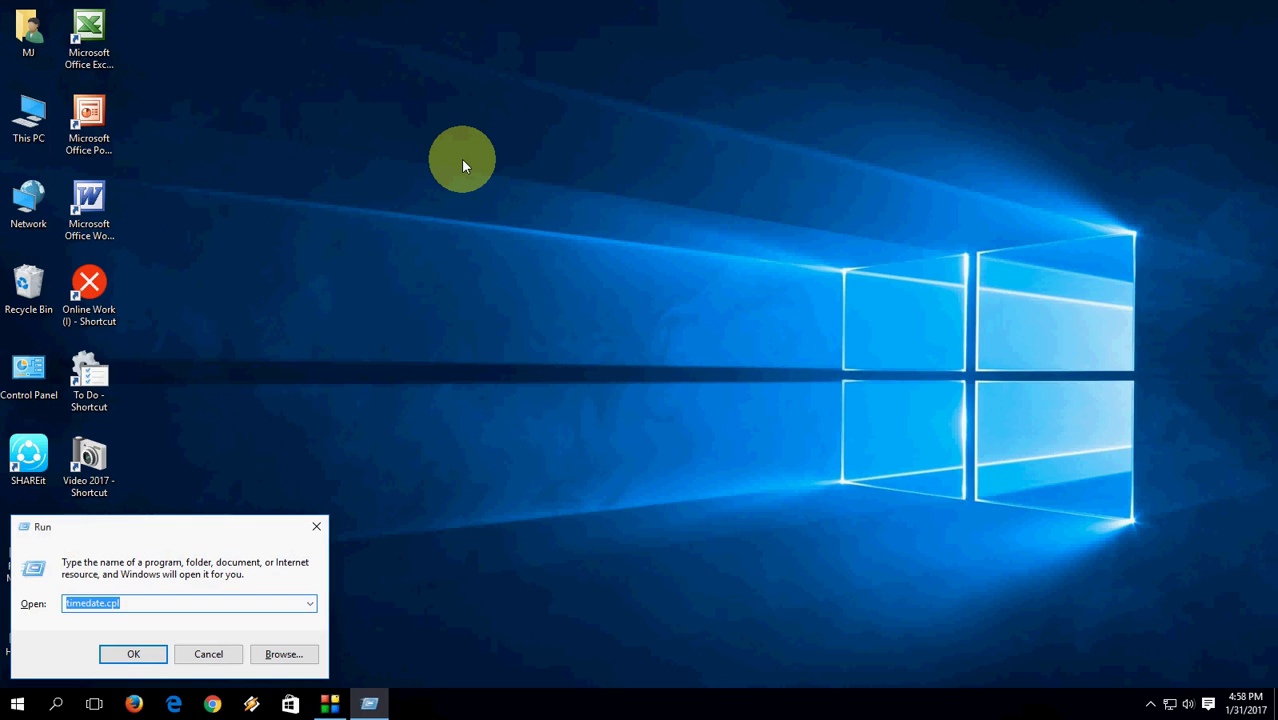
text(hdw)
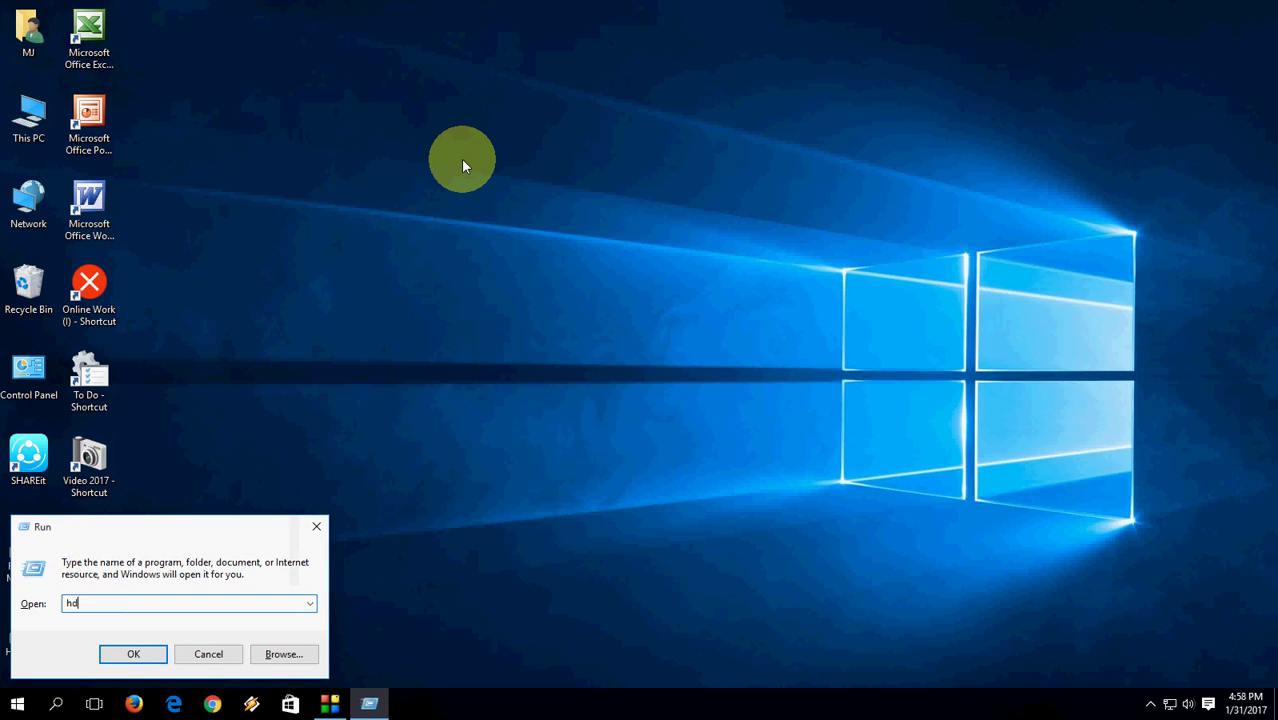
text(wiz.cpl)
key(Return)
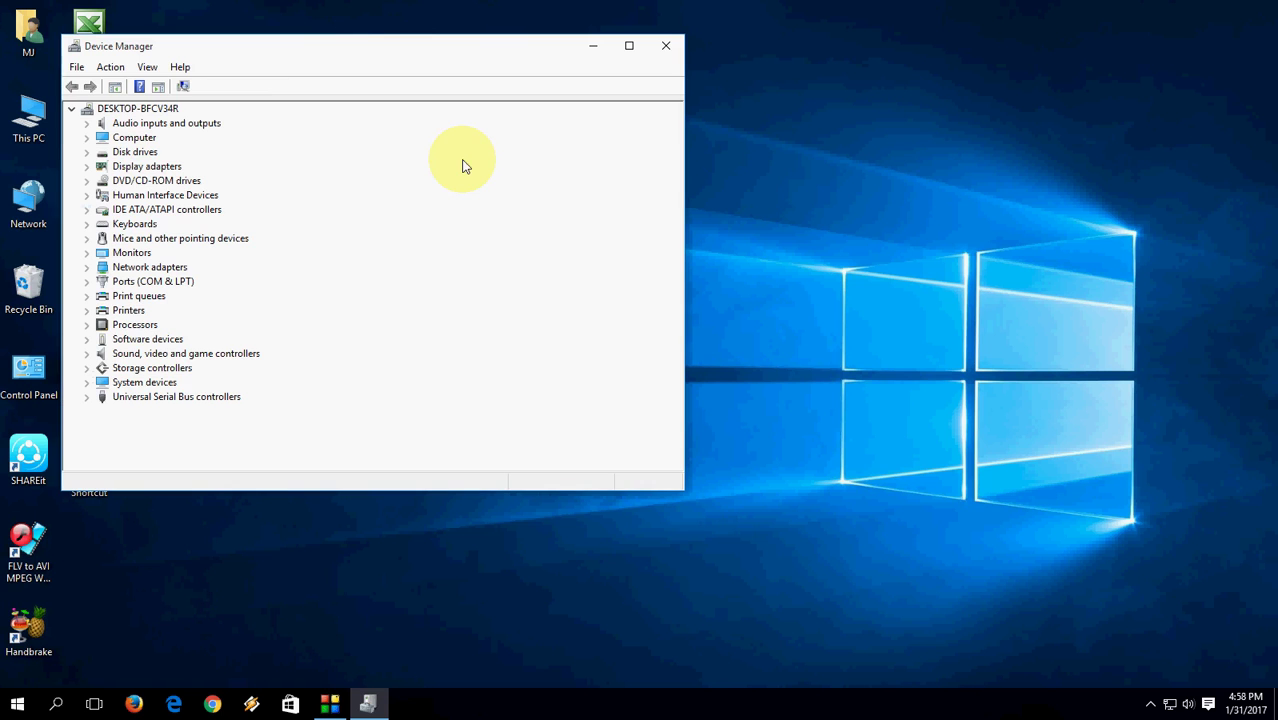
click(668, 48)
Step: Open Game Controllers with joy.cpl, then close it
key(super+r)
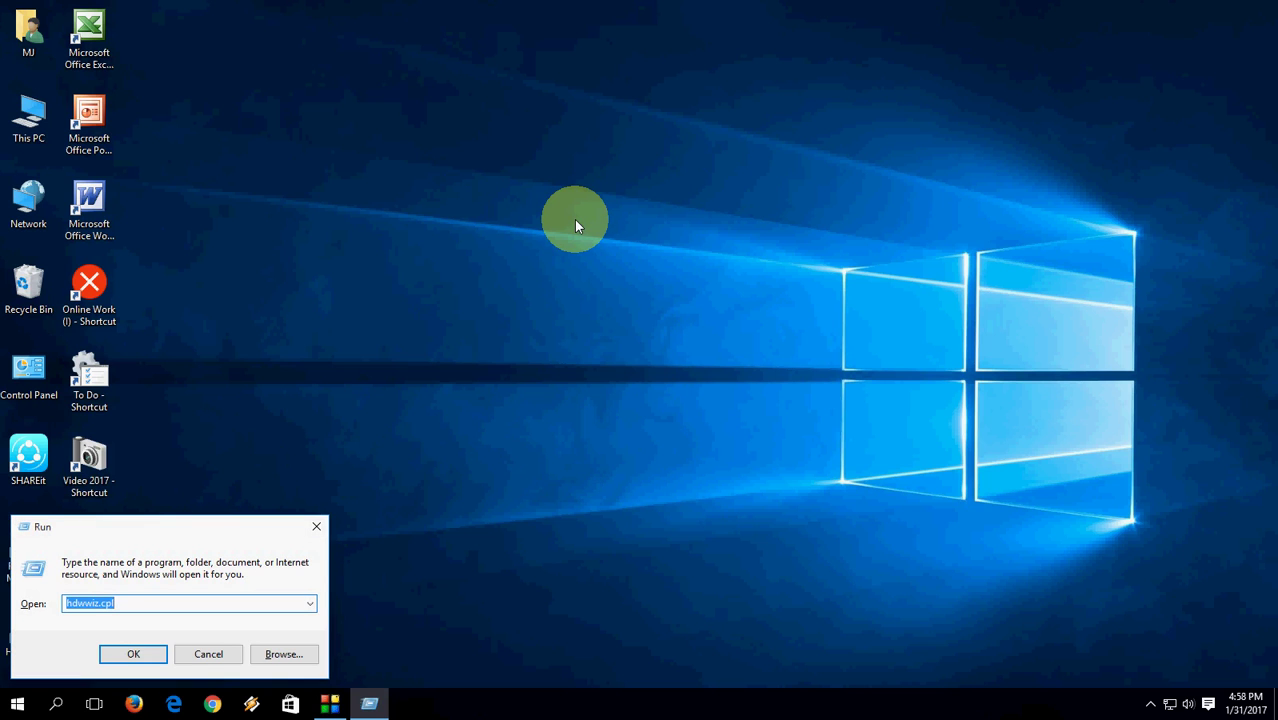
text(joy.cpl)
key(Return)
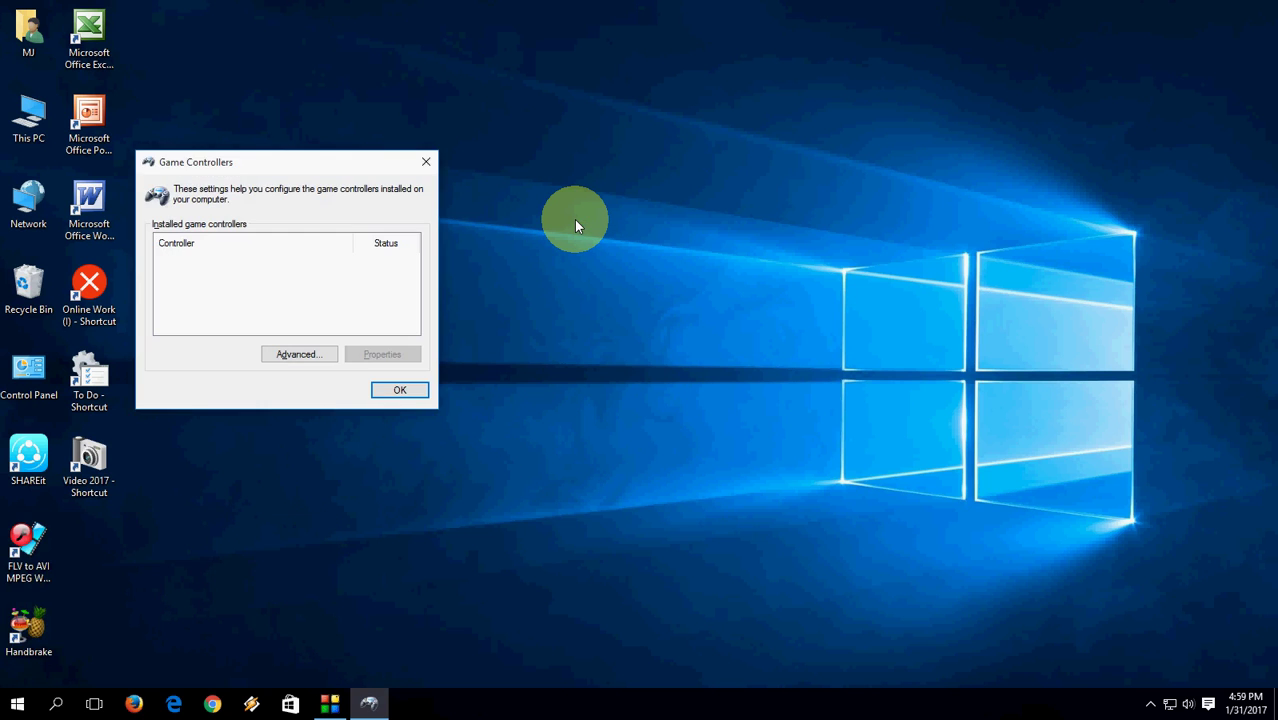
click(421, 165)
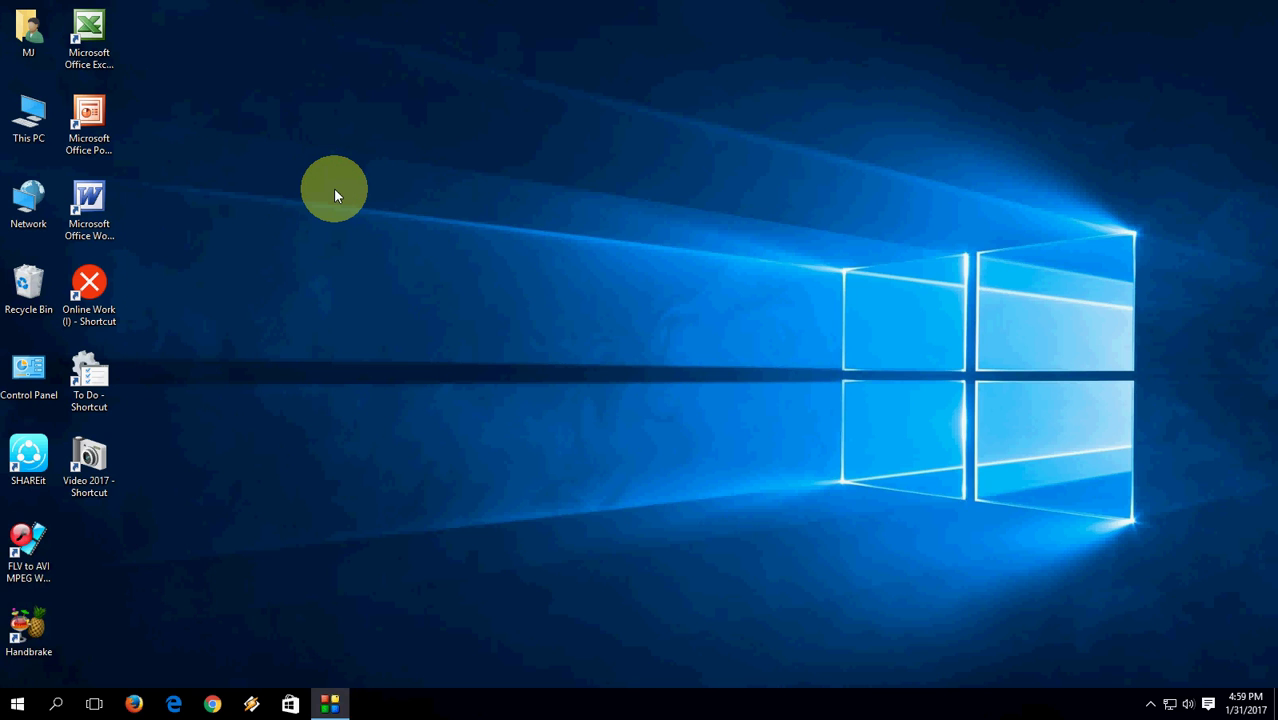
key(super+r)
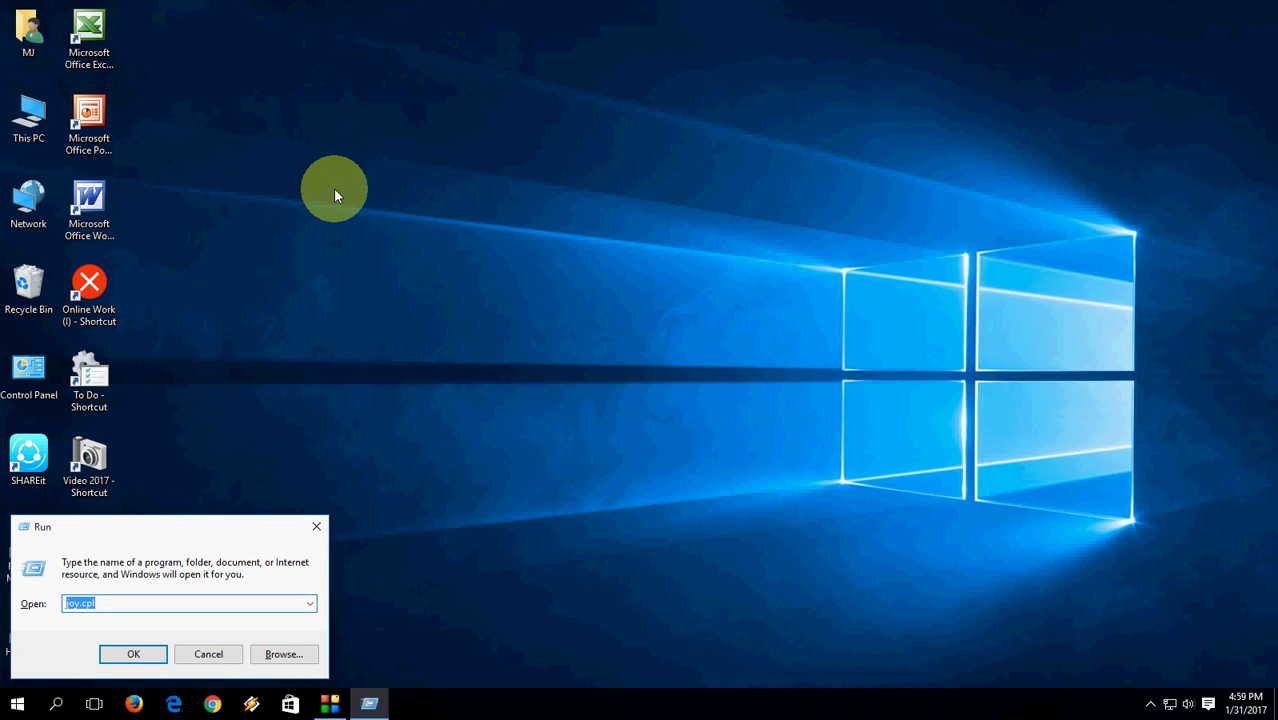
Step: Launch Internet Explorer with iexplore, then close it
text(i)
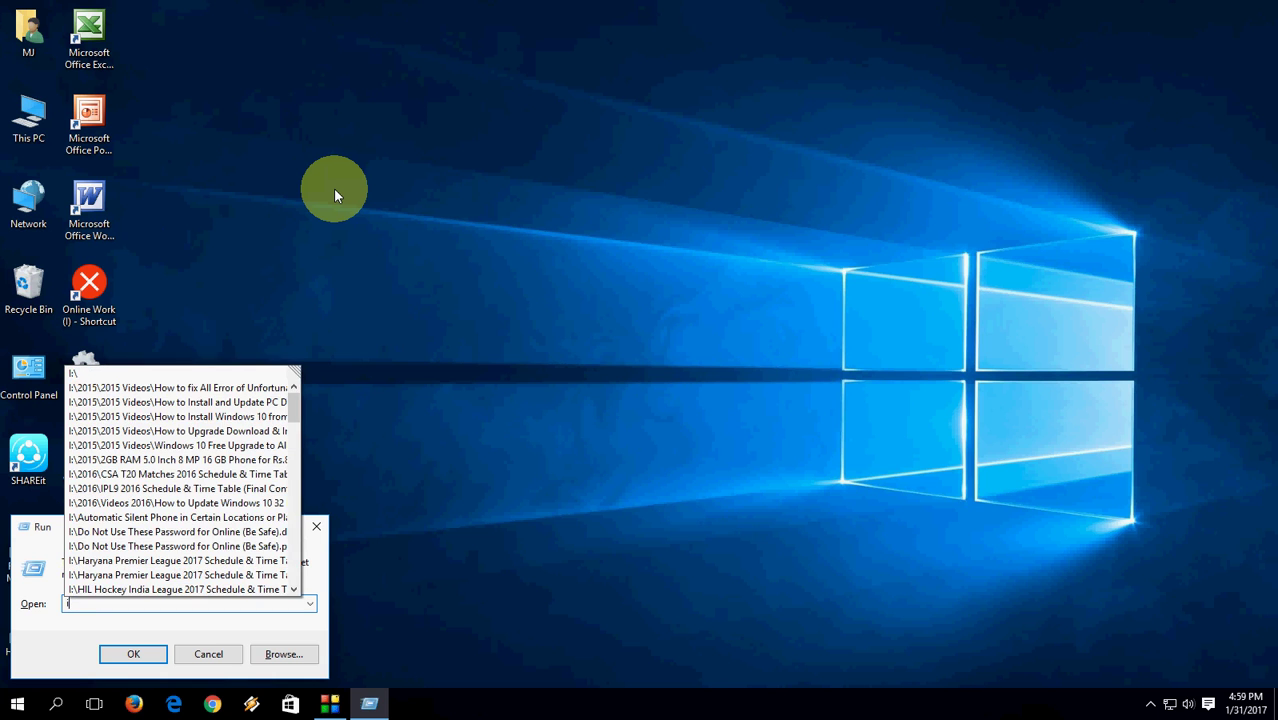
text(explore)
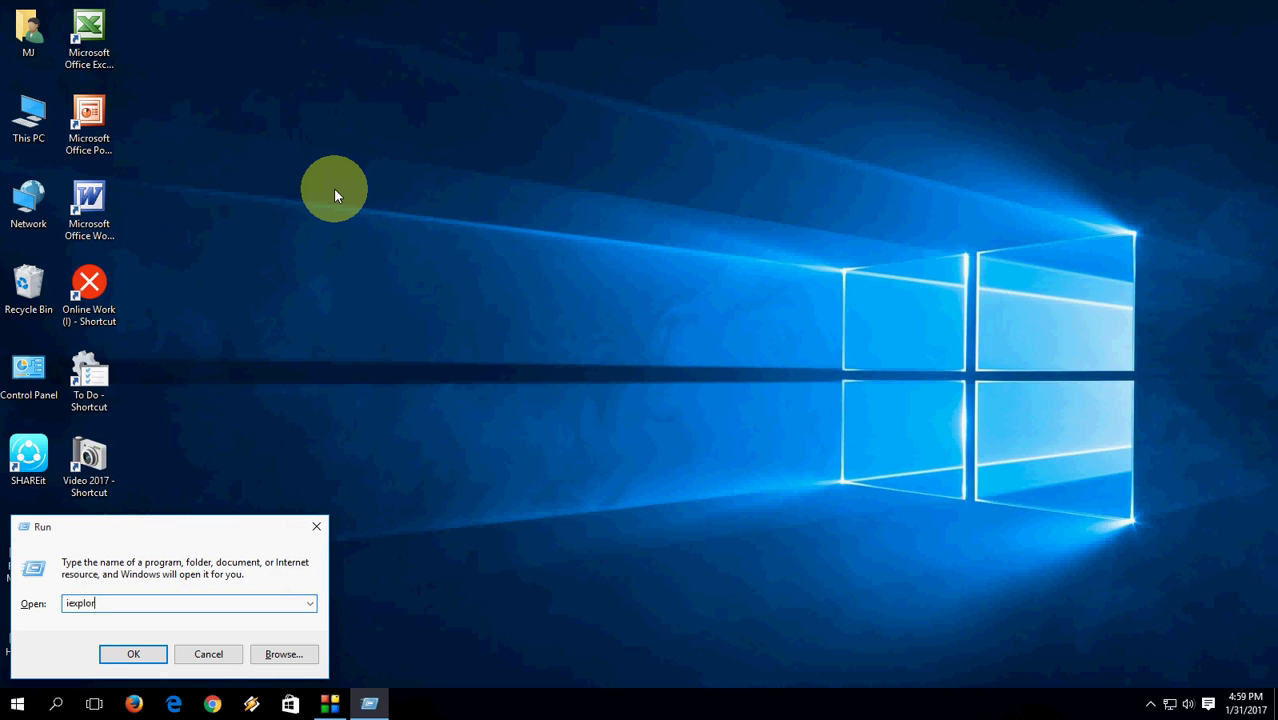
key(Return)
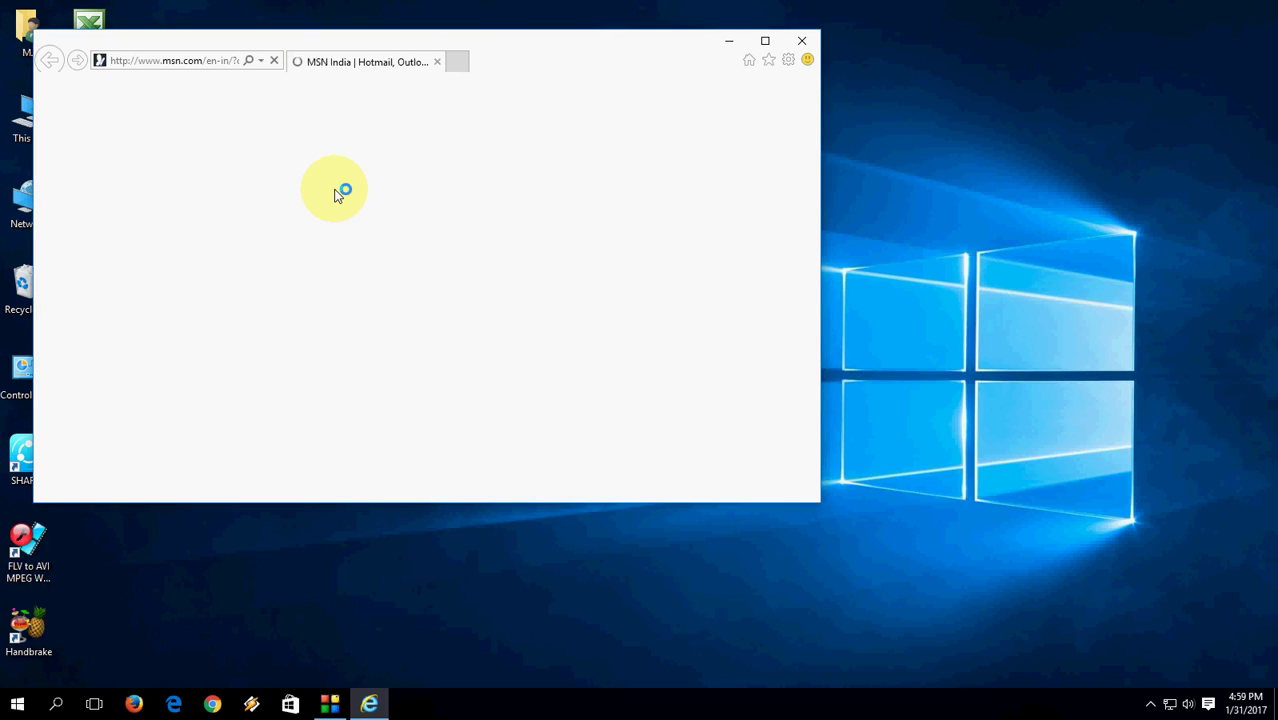
click(804, 42)
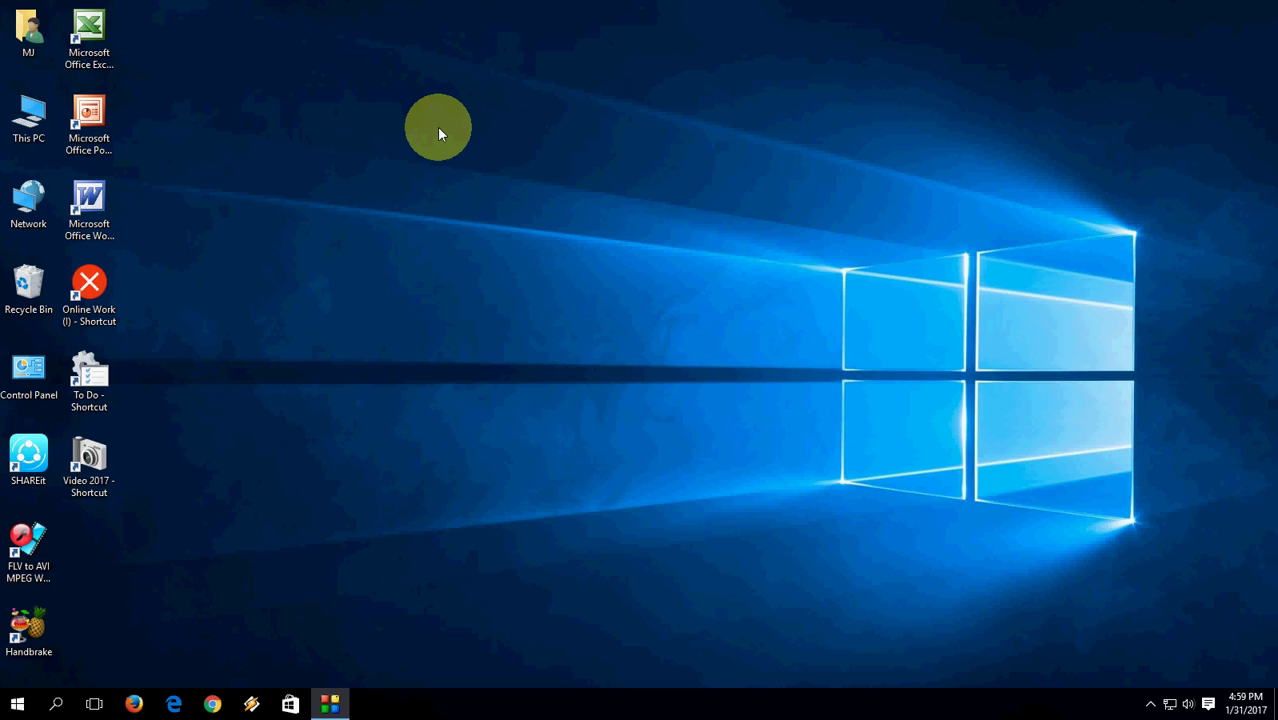
Step: Open Network Connections with ncpa.cpl, then close it
key(super+r)
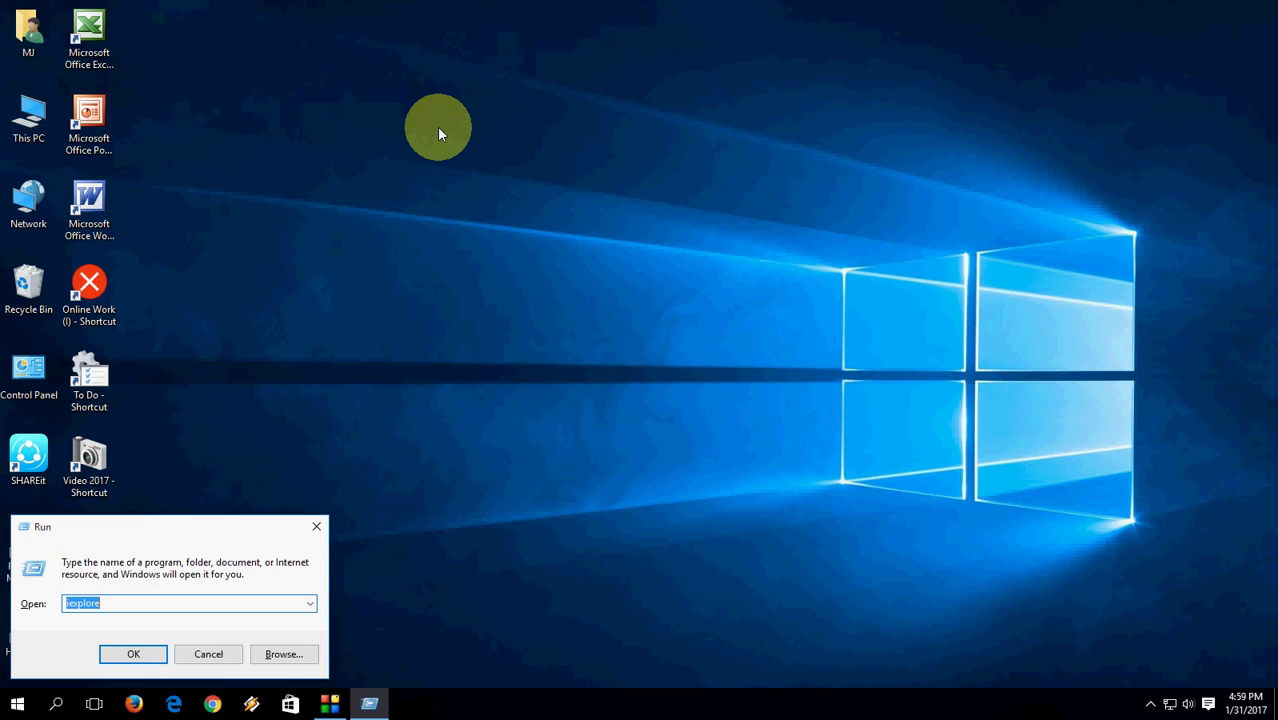
text(ncpa.cpl)
key(Return)
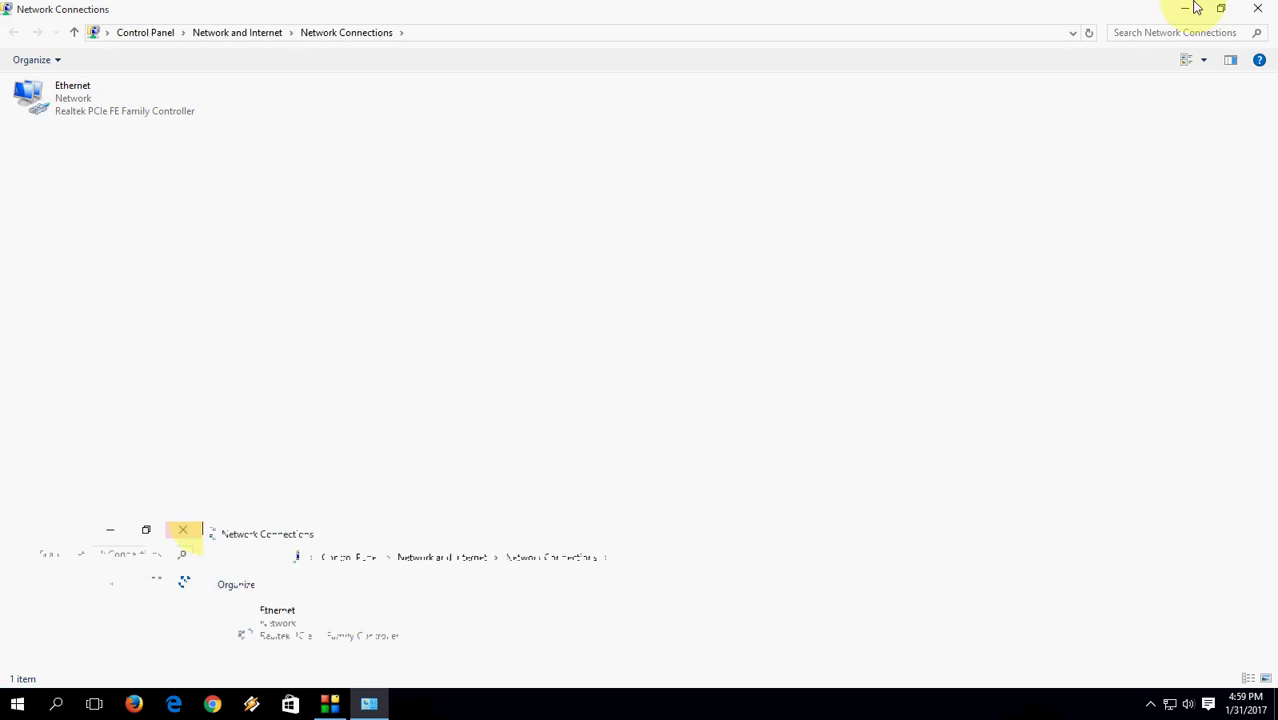
click(1258, 8)
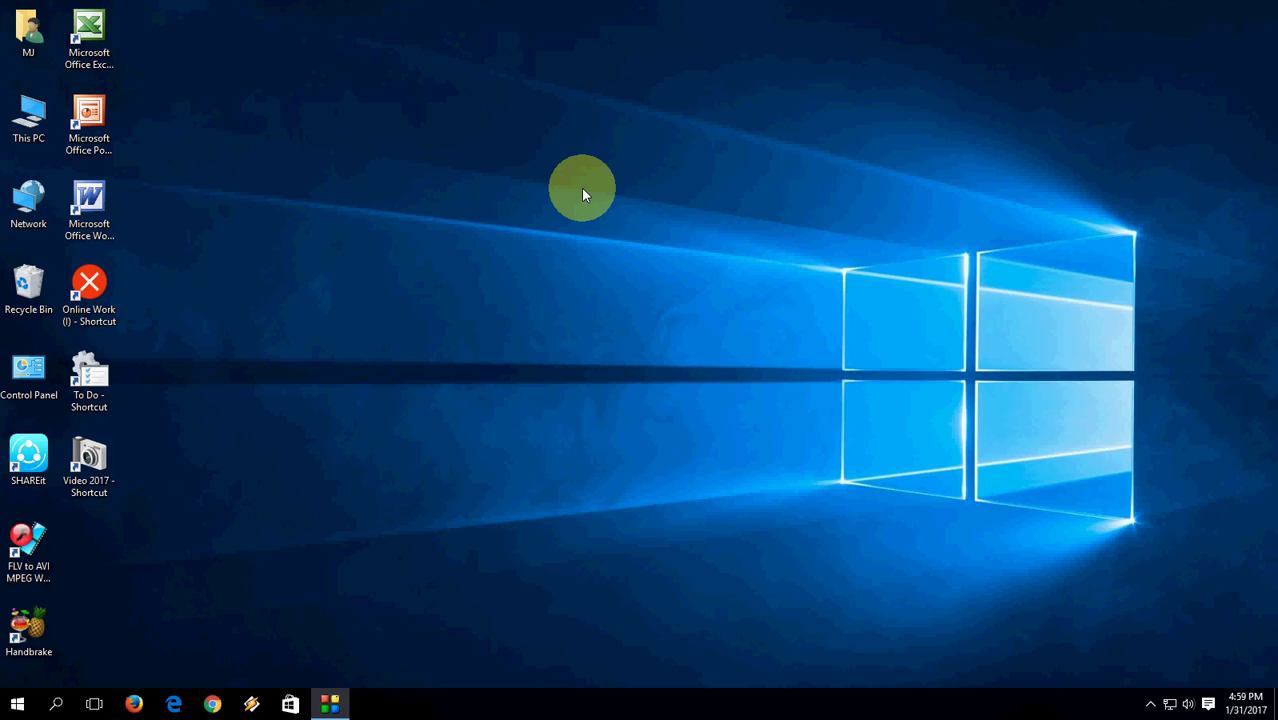
Step: Launch Notepad with the notepad command, then close it
key(super+r)
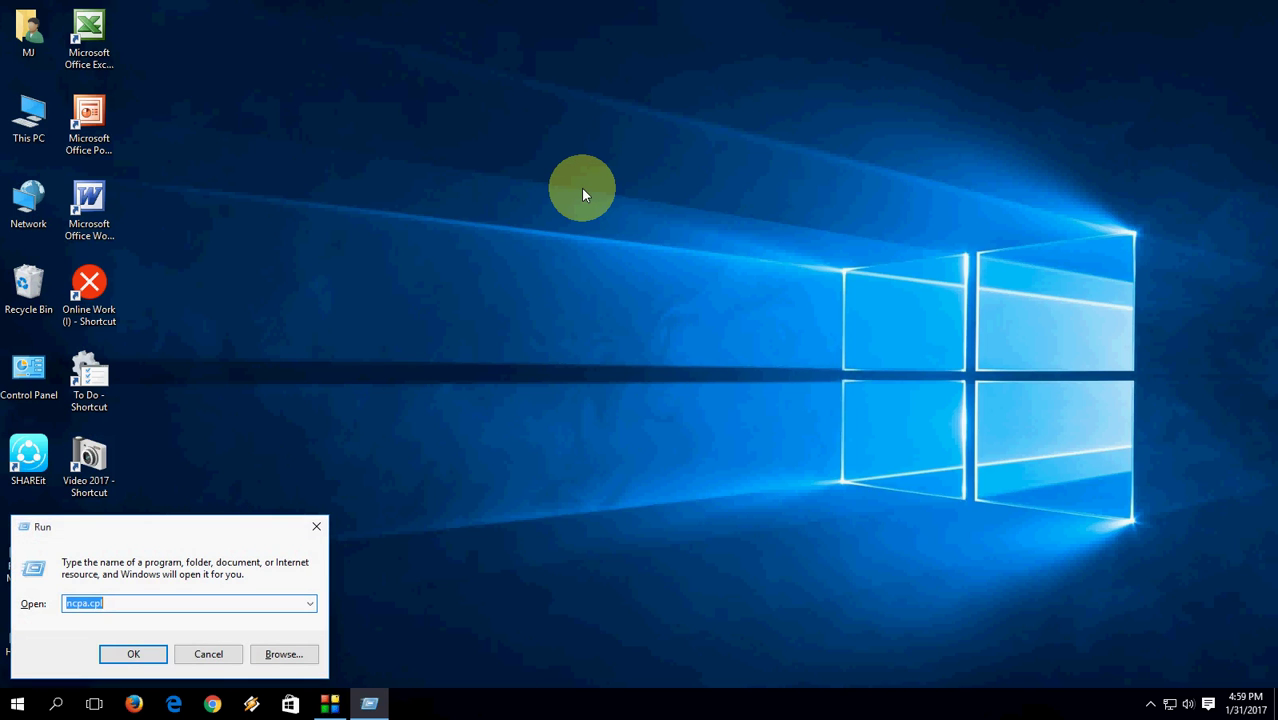
text(notepad)
key(Return)
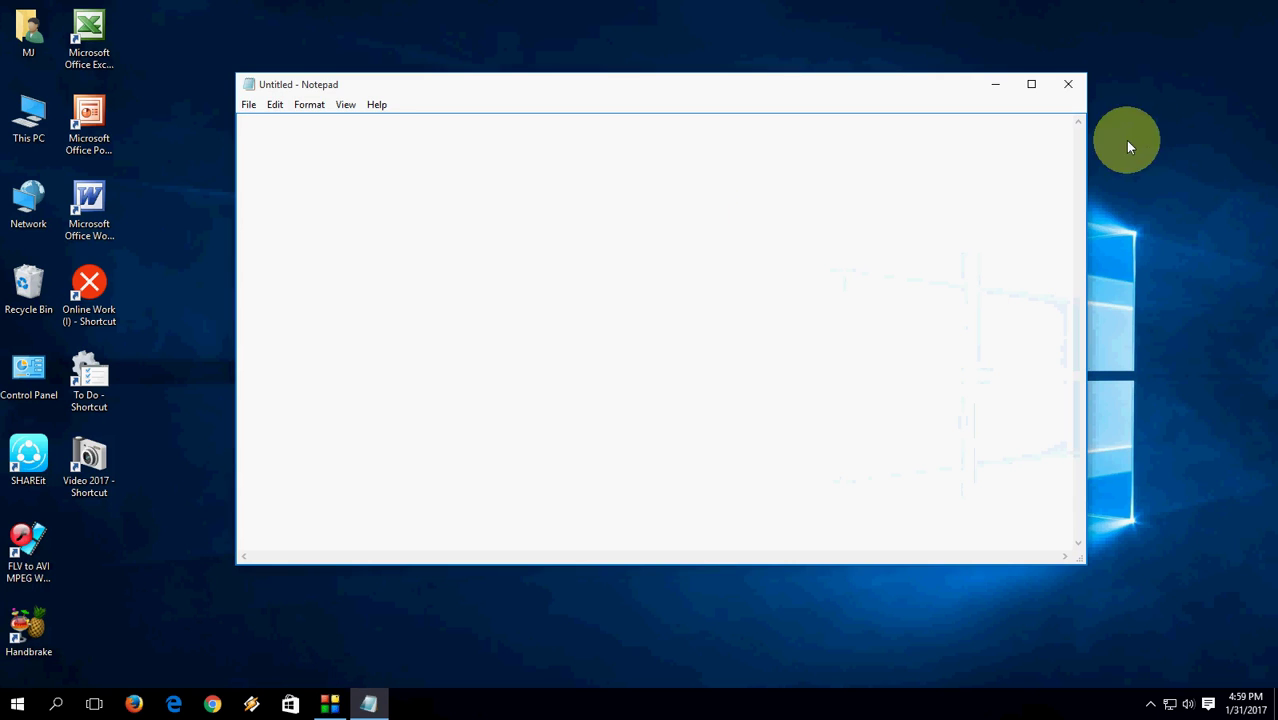
click(1067, 84)
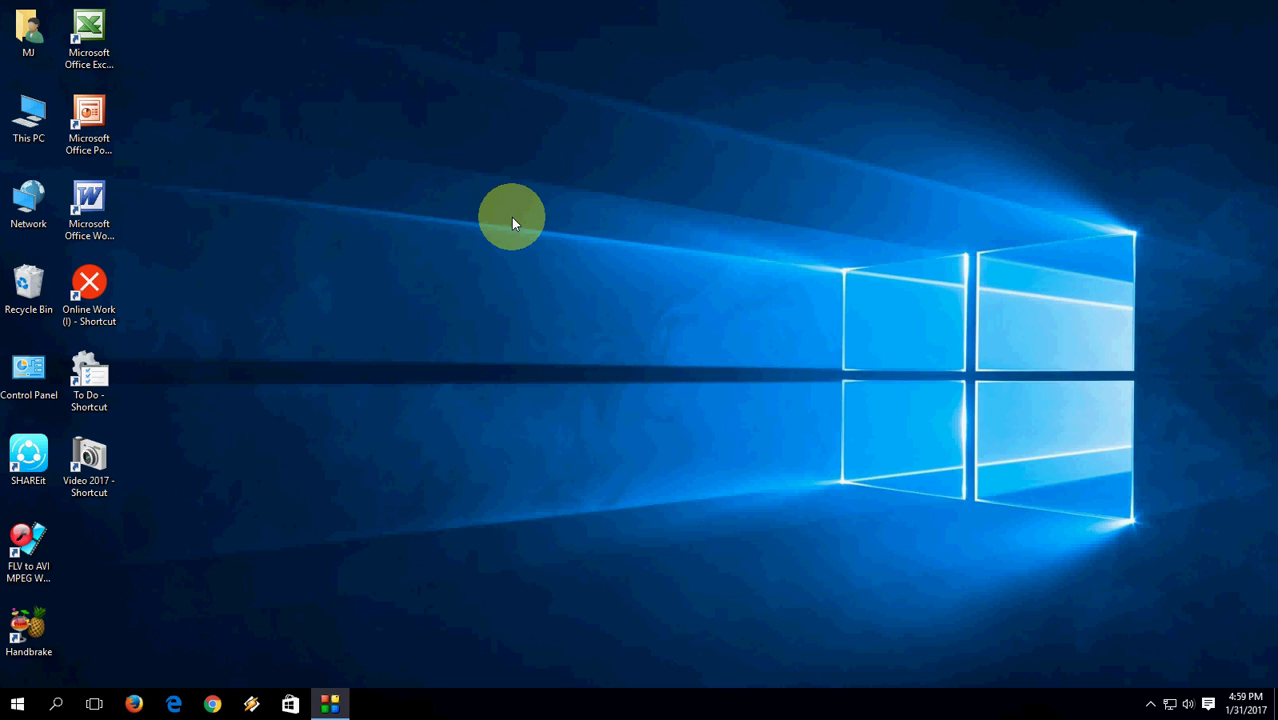
Step: Open Location Information with telephon.cpl, then close it
key(super+r)
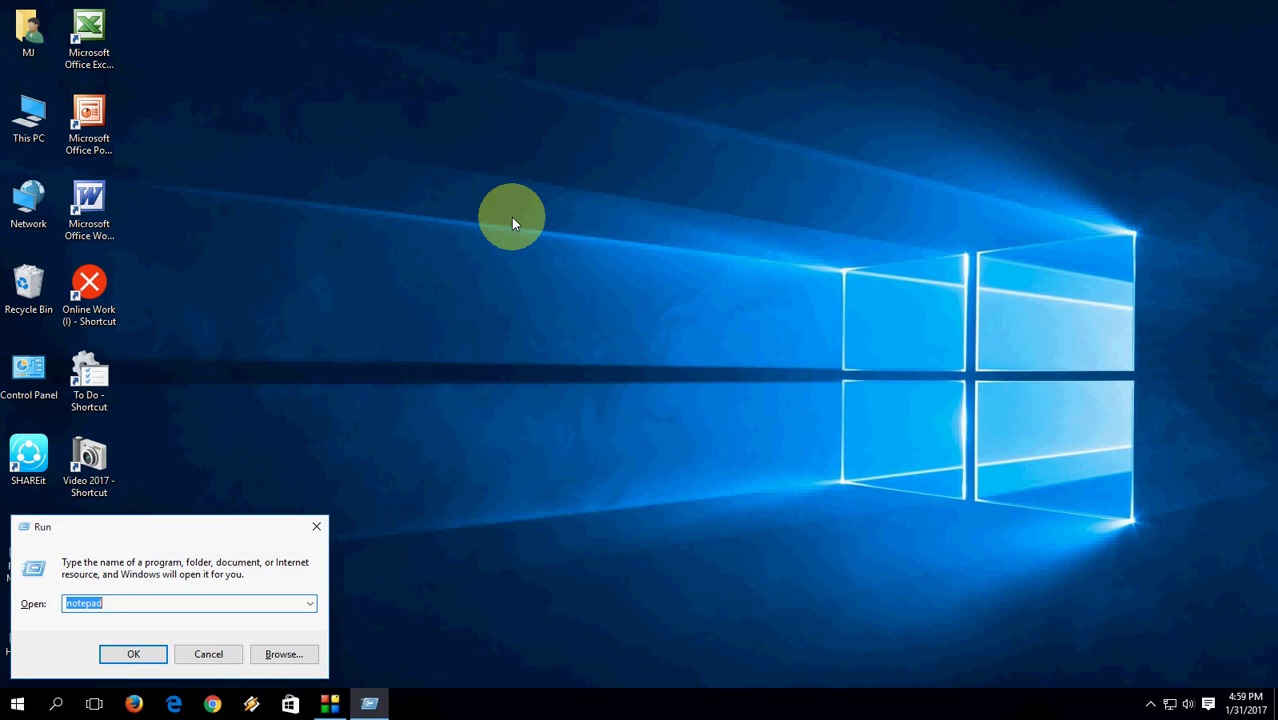
text(telephon.cpl)
key(Return)
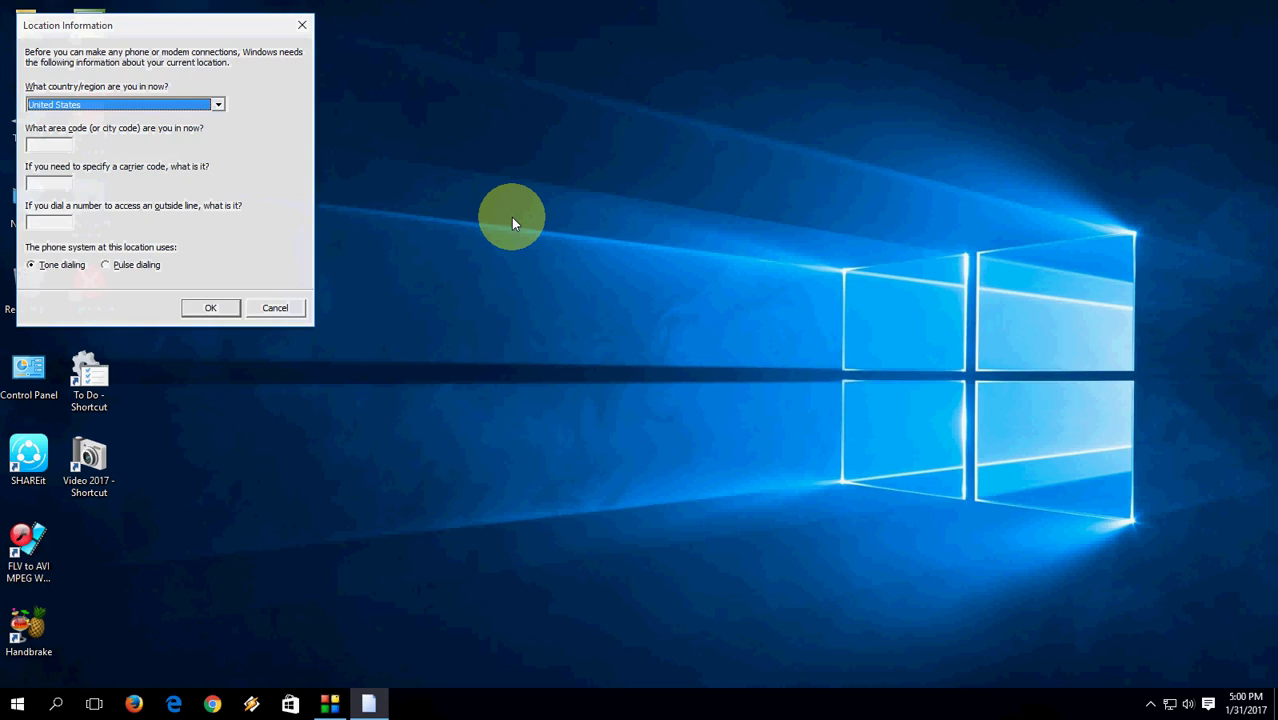
click(303, 24)
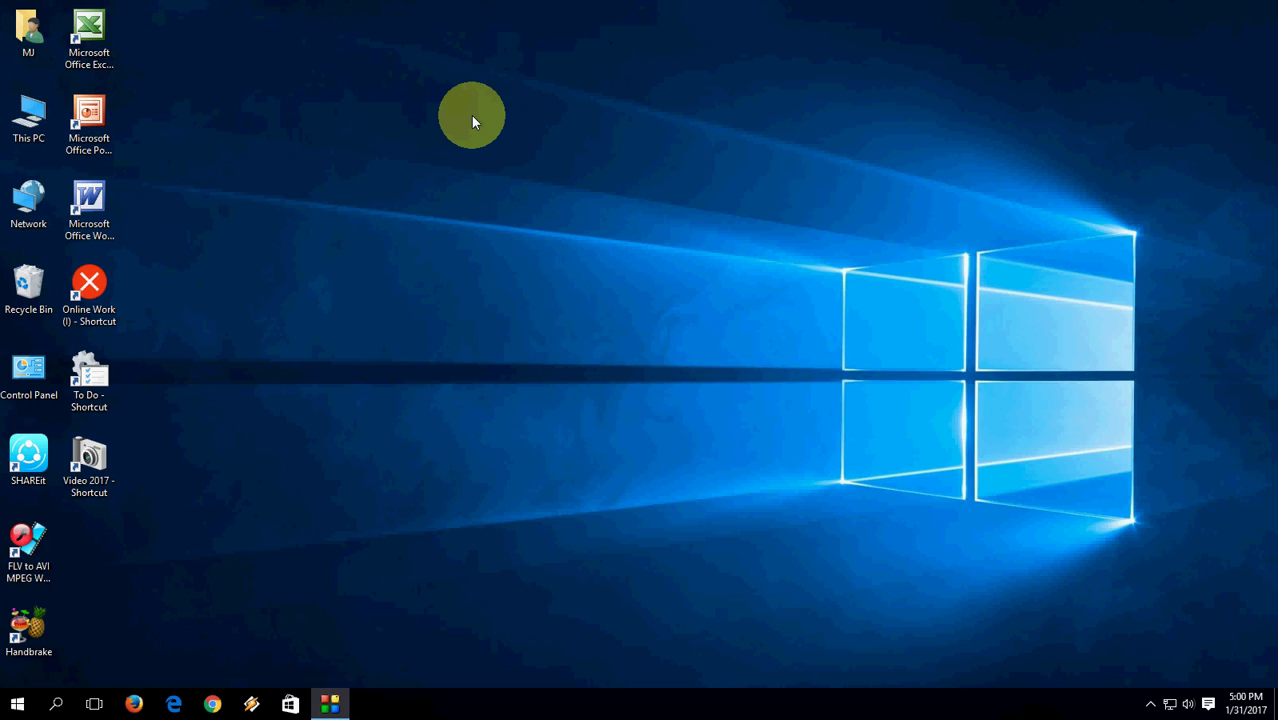
key(super+r)
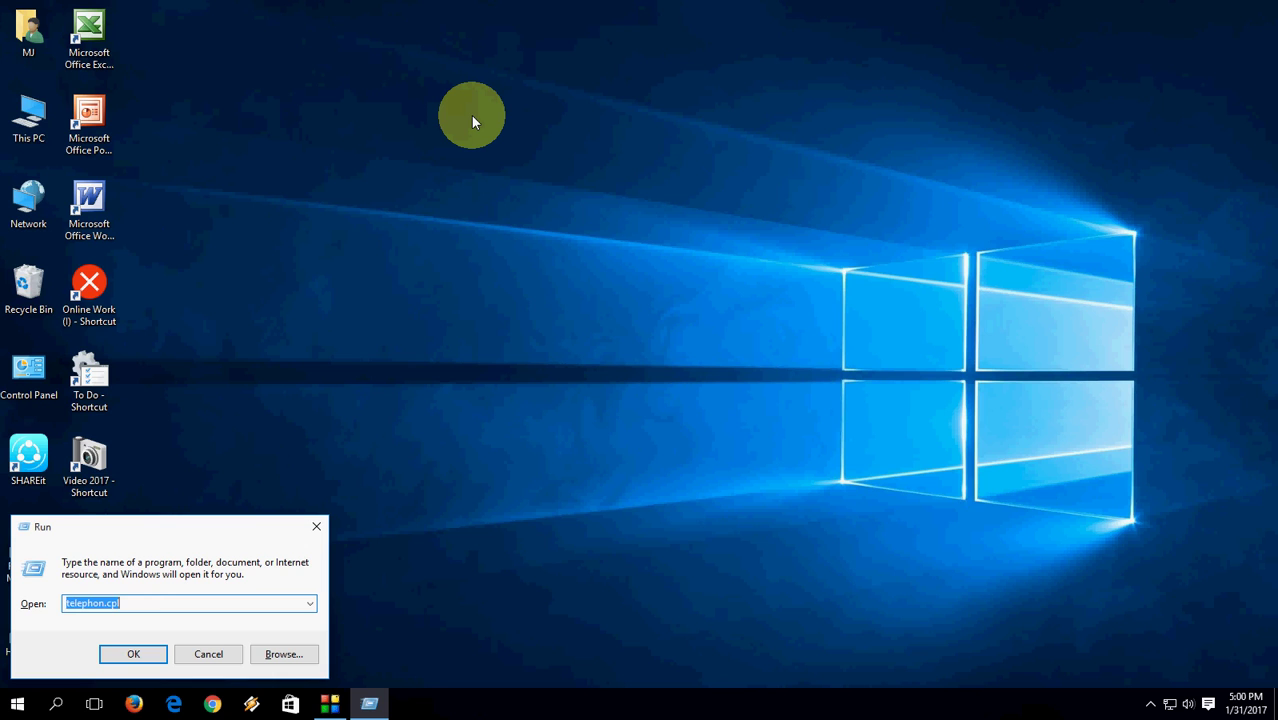
Step: Run appwiz.cpl to open Programs and Features, close it, and refresh the desktop
text(appwiz.cpl)
key(Return)
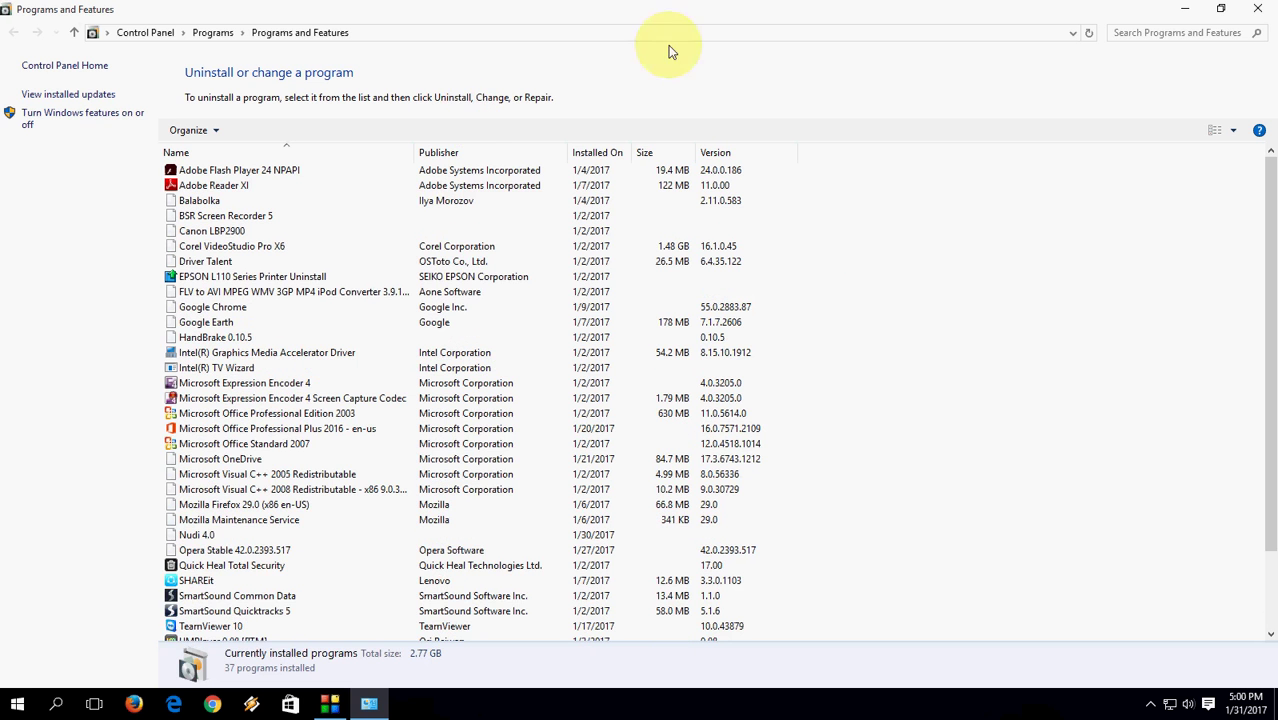
click(1257, 8)
right_click(423, 194)
click(457, 244)
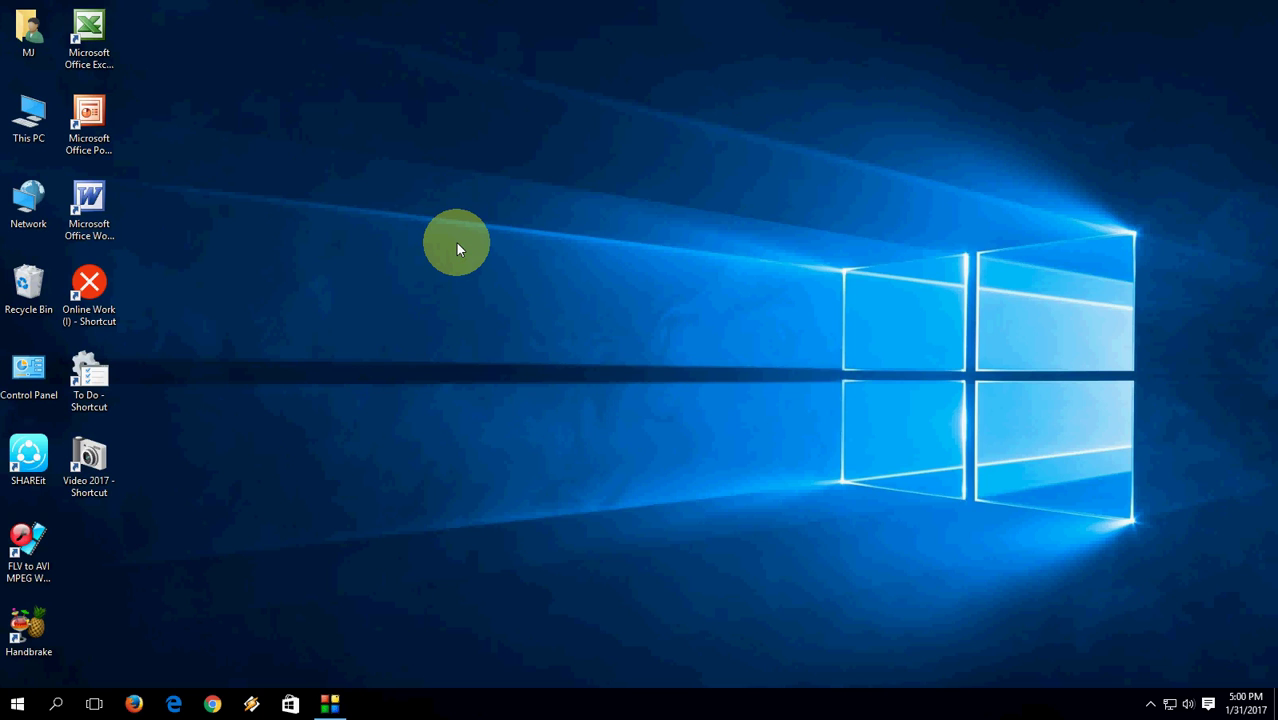
Step: Launch Registry Editor with the regedit Run command
key(super+r)
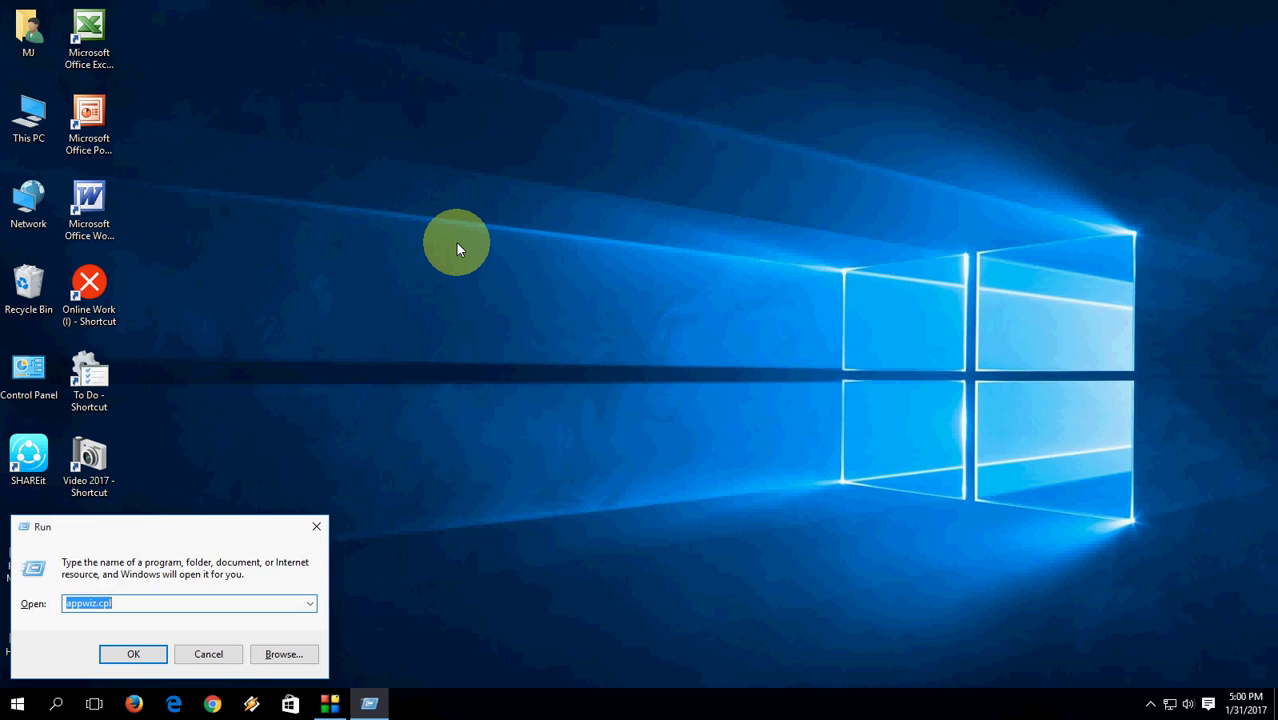
text(regedit)
key(Return)
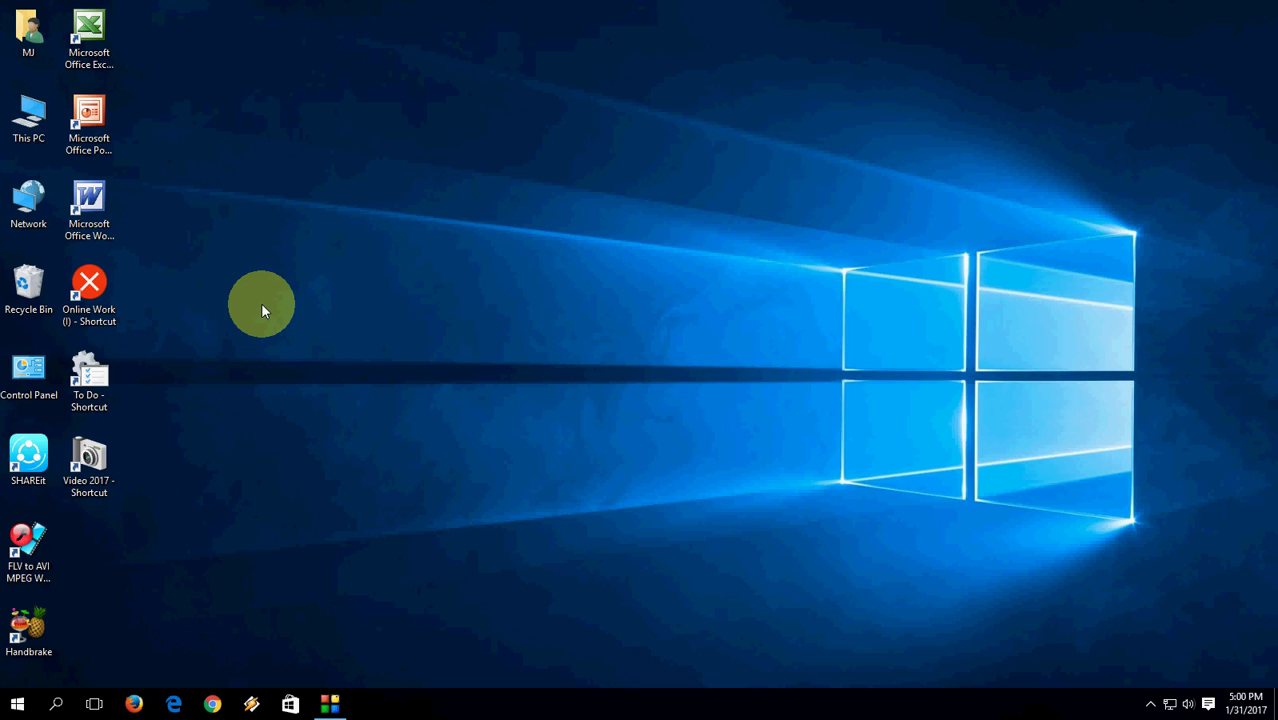
Step: Run desk.cpl to open Screen Resolution, then close that window
key(super+r)
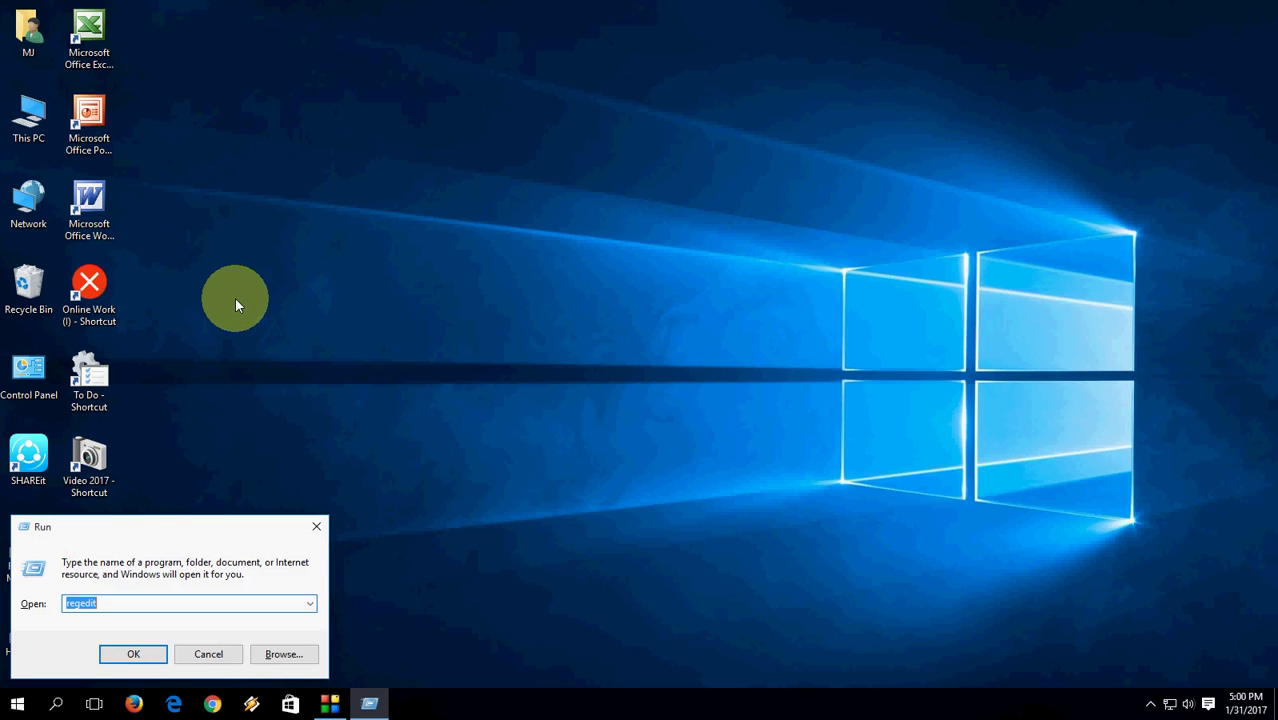
text(re)
key(BackSpace)
key(BackSpace)
text(desk.cpl)
key(Return)
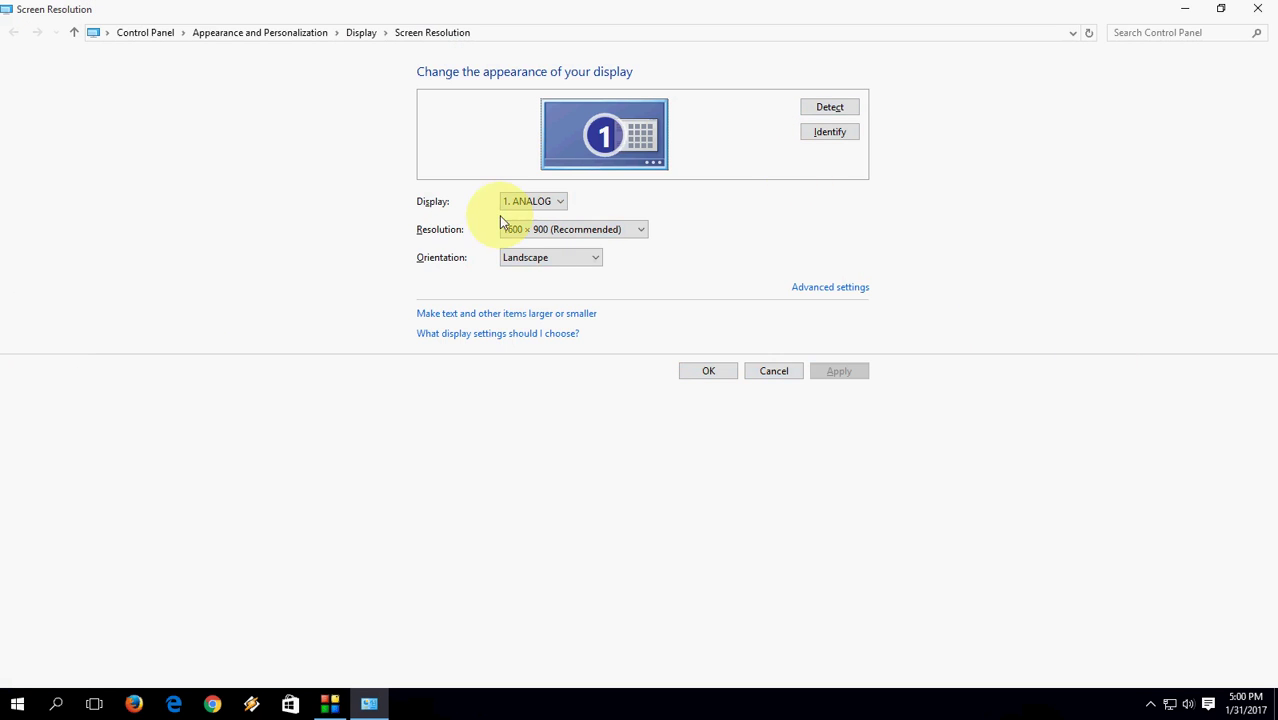
click(1270, 8)
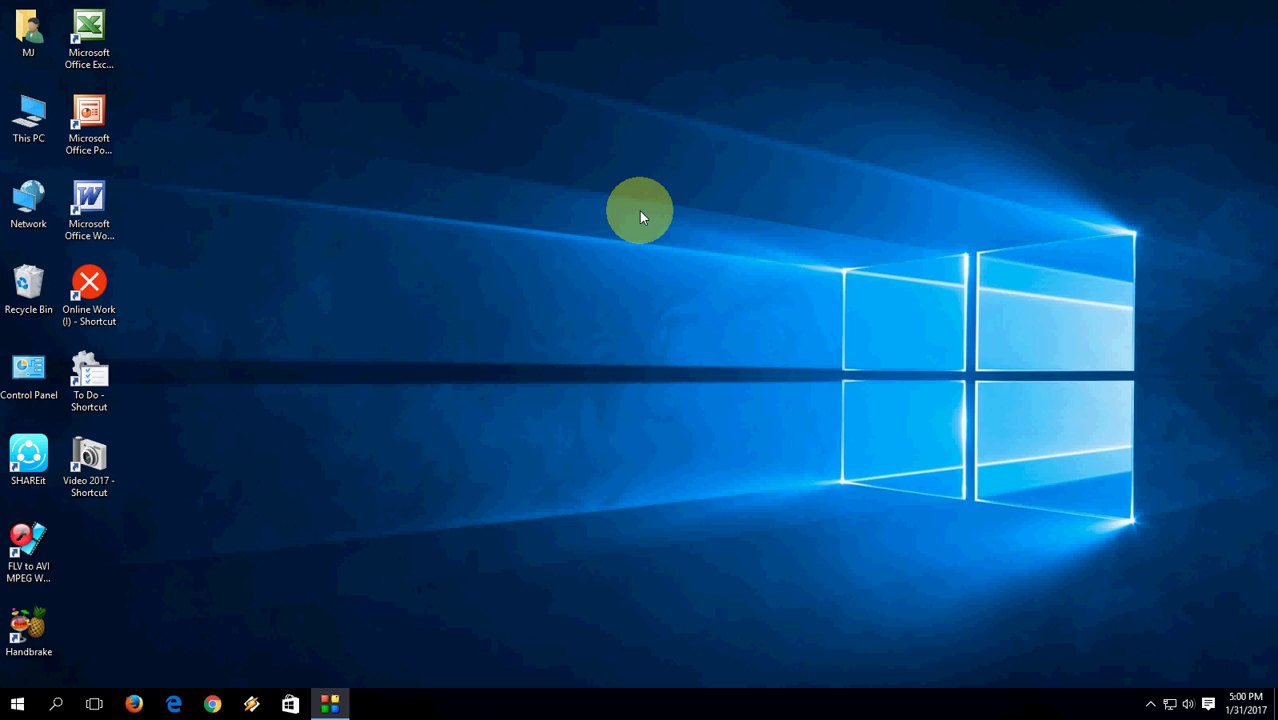
Step: Launch Snipping Tool with the snippingtool Run command, then close it
key(super+r)
text(s)
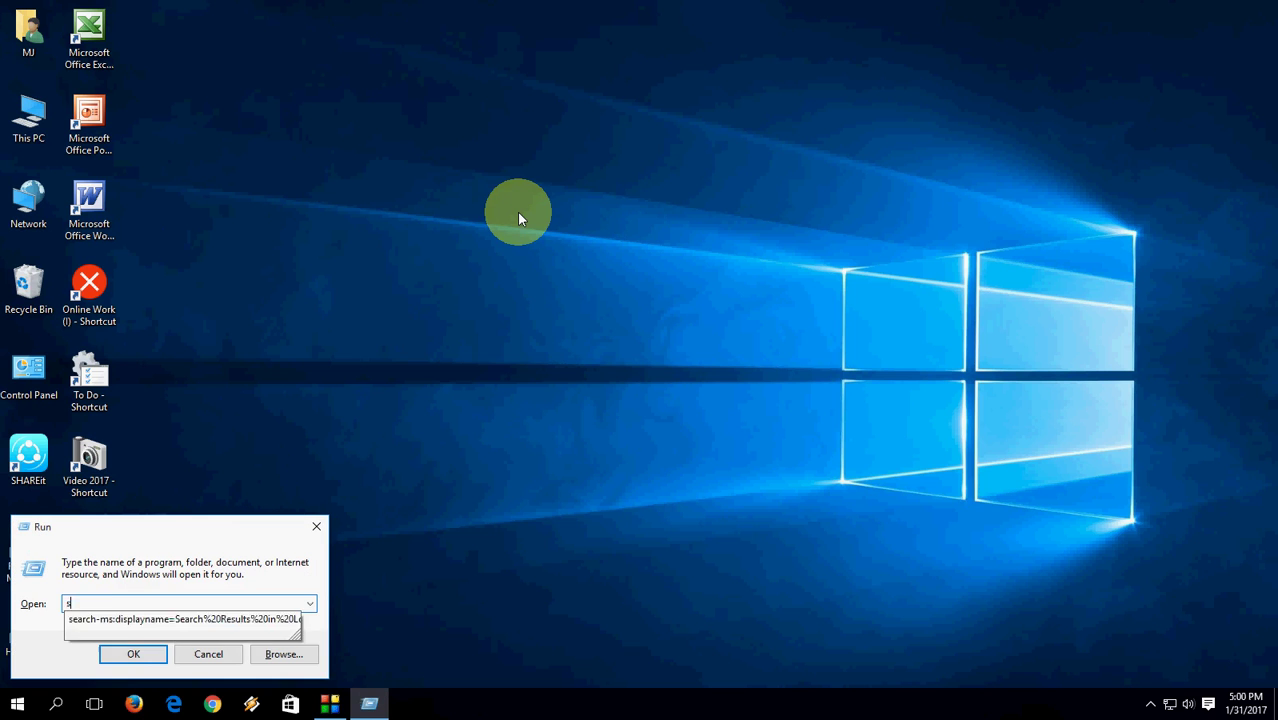
text(nippingtool)
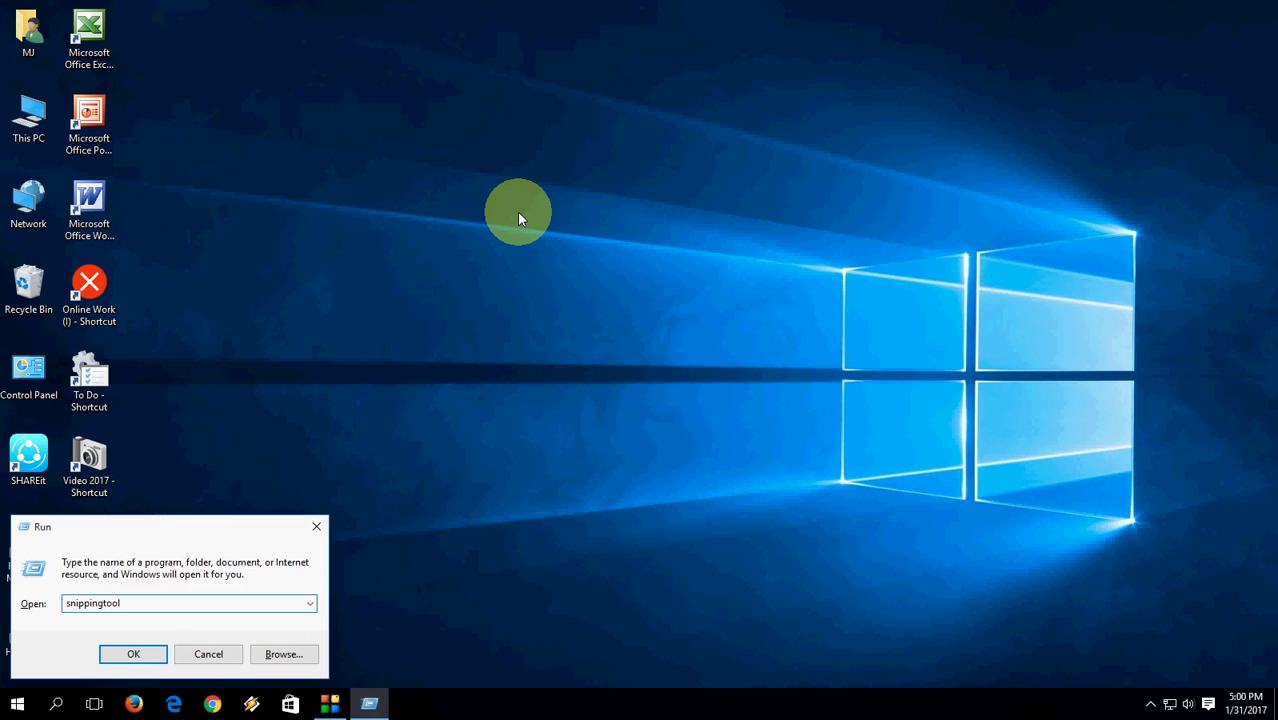
key(Return)
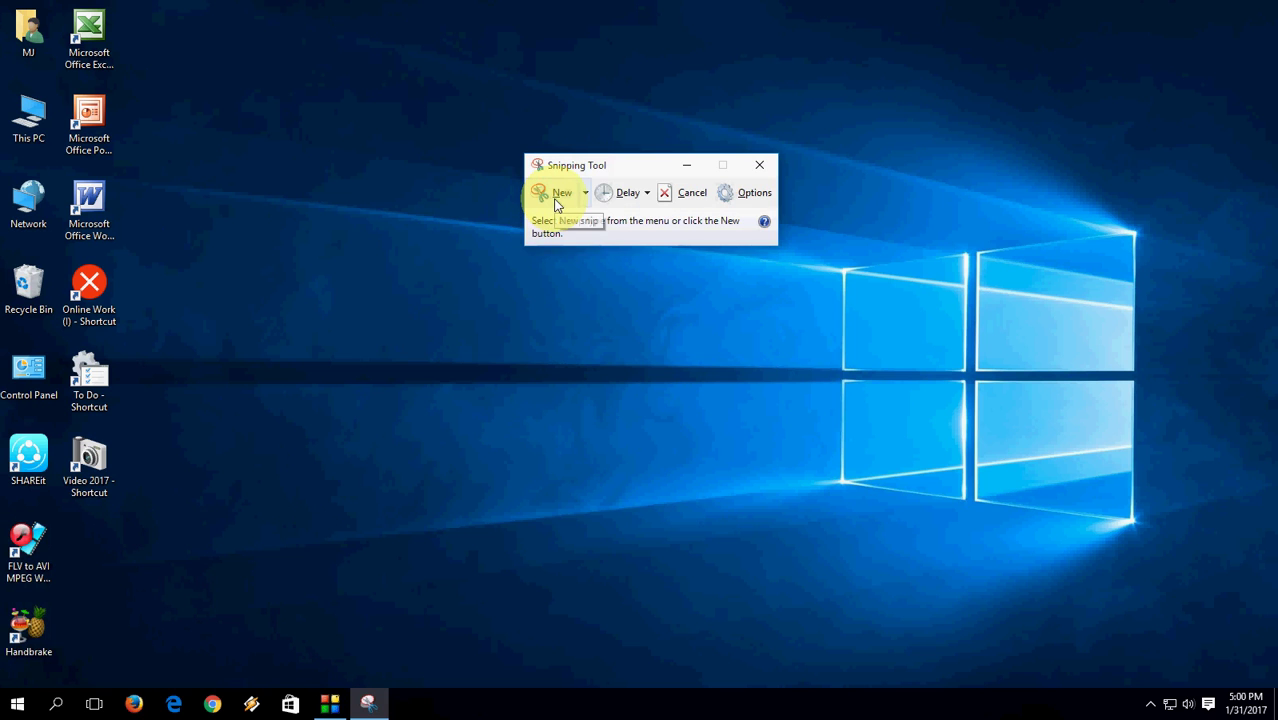
click(759, 166)
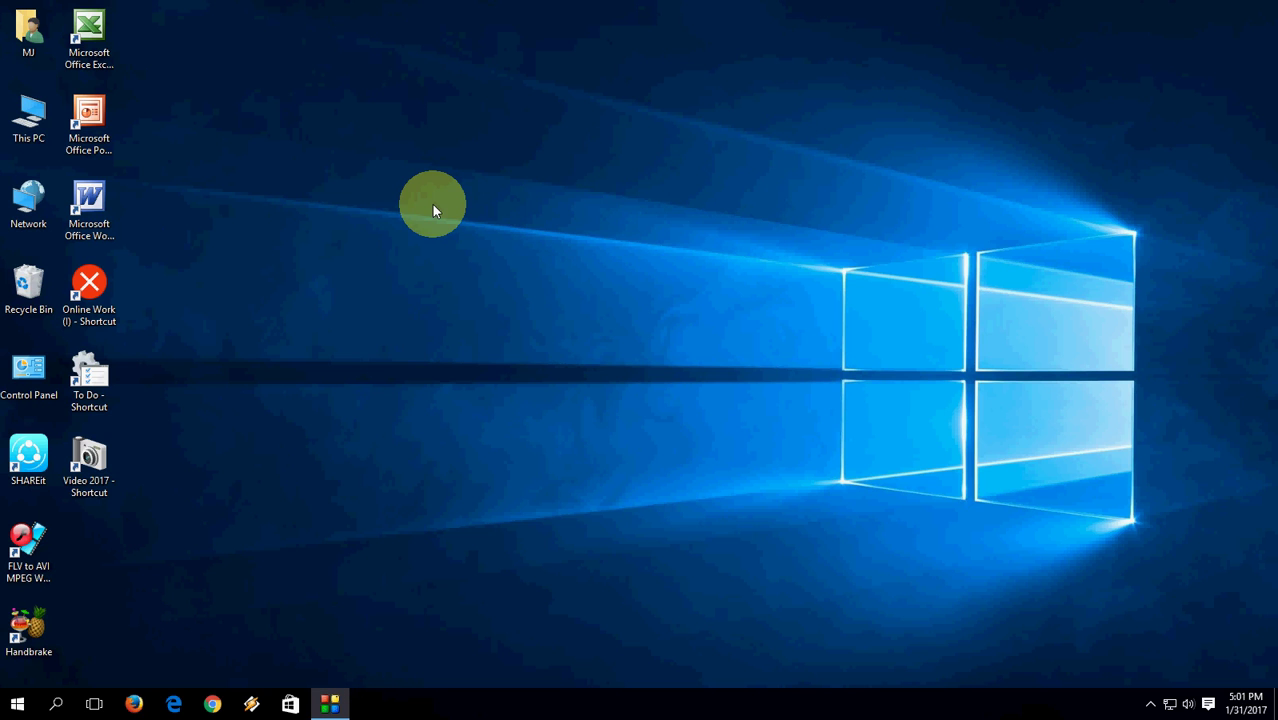
Step: Open the Sound settings via mmsys.cpl, close them, and bring Run back up
key(super+r)
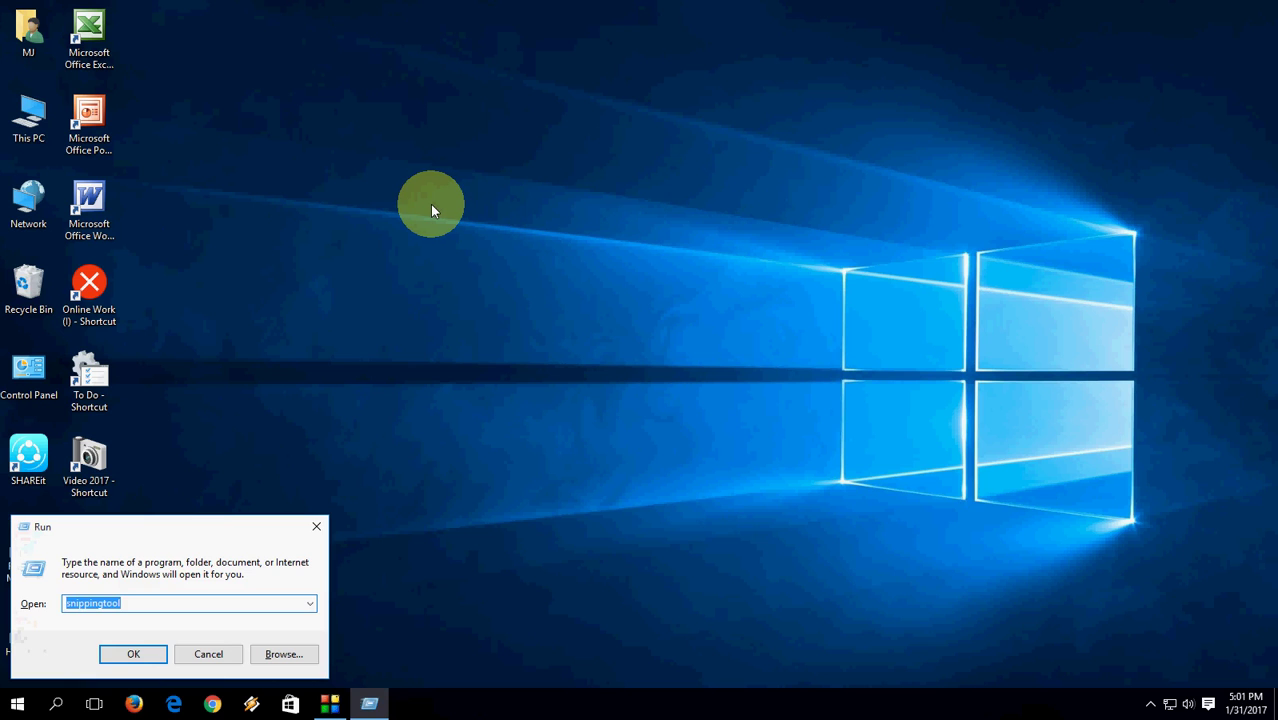
text(m)
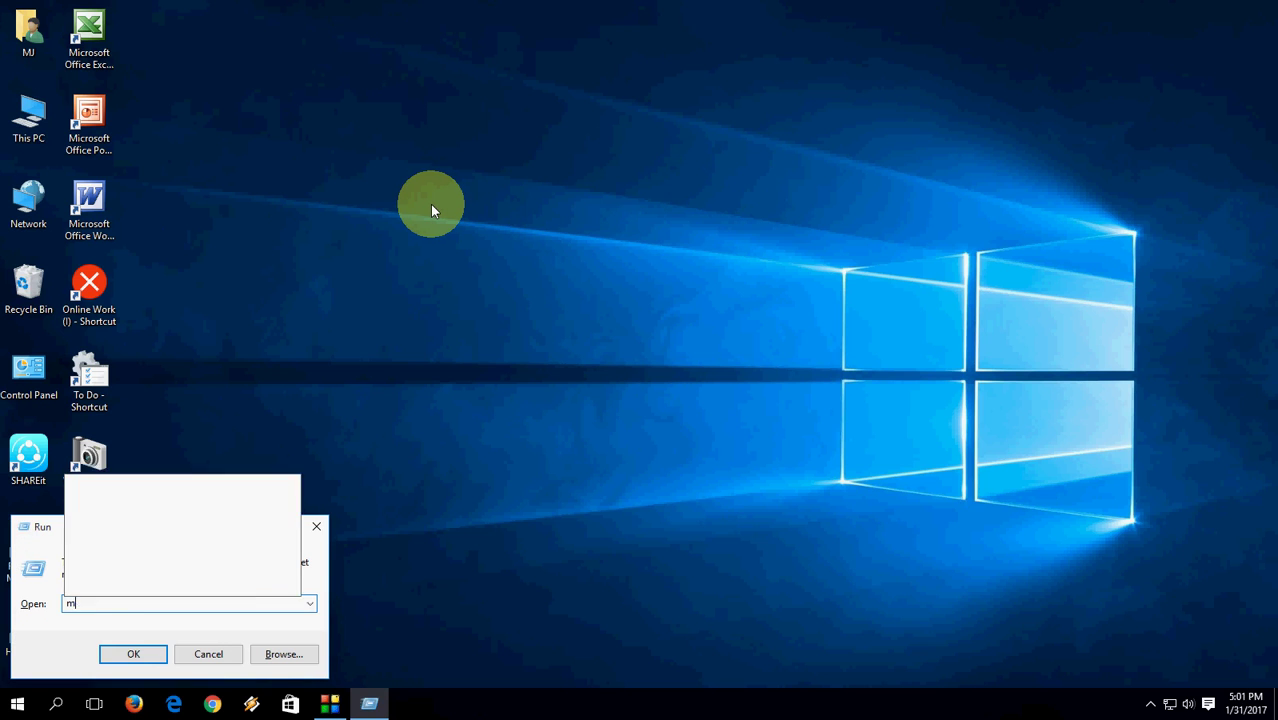
text(msys)
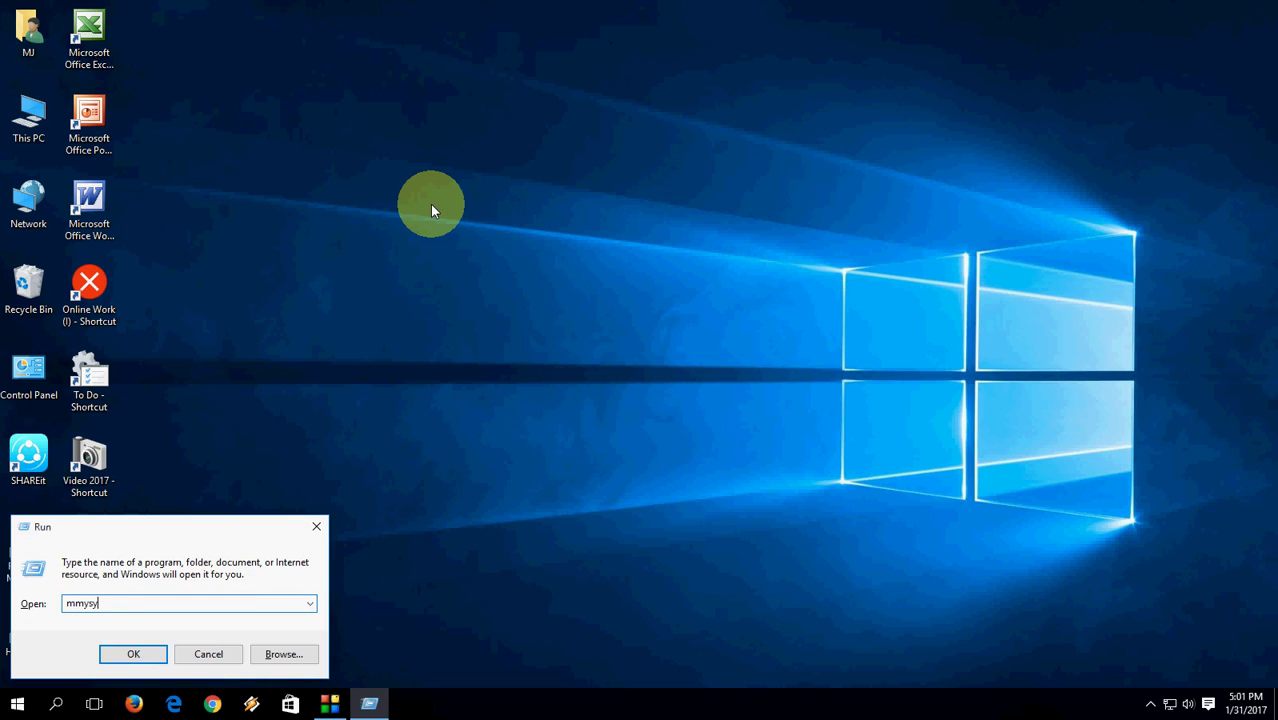
text(.cpl)
key(Return)
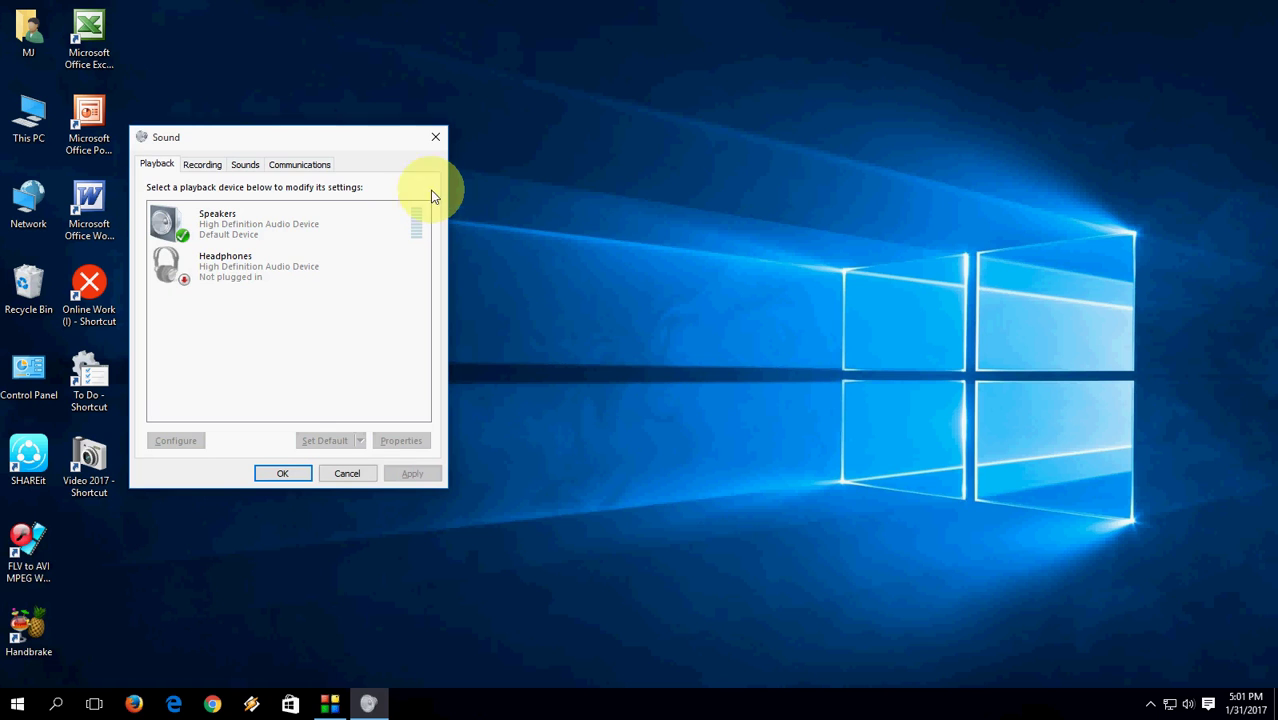
click(434, 137)
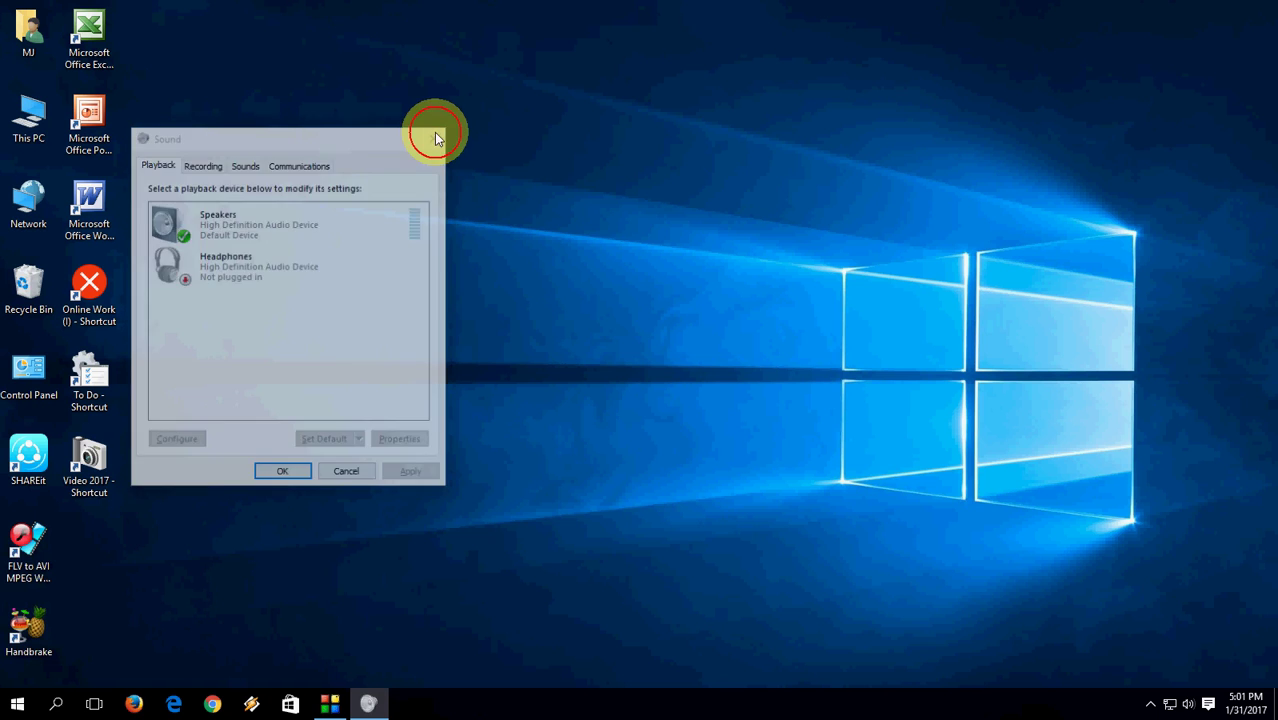
key(super+r)
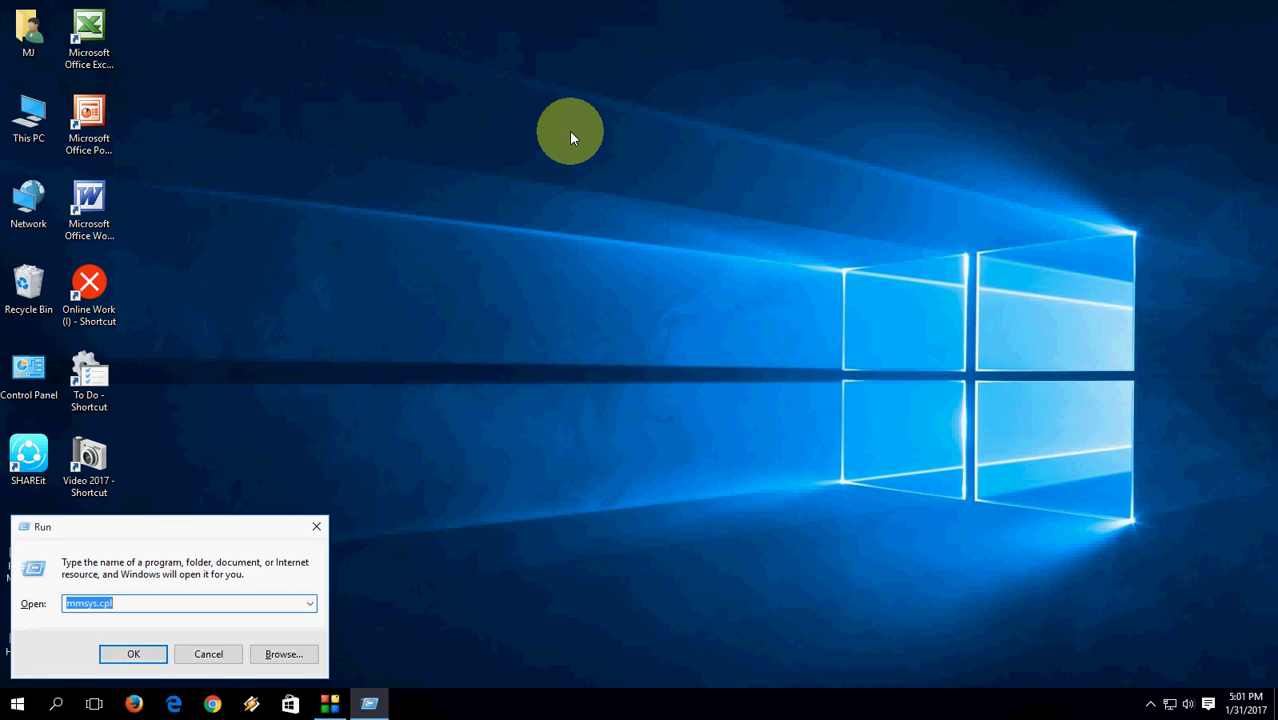
Step: Try running soundrecorder and dismiss the cannot-find errors
text(siyb)
key(BackSpace)
key(BackSpace)
key(BackSpace)
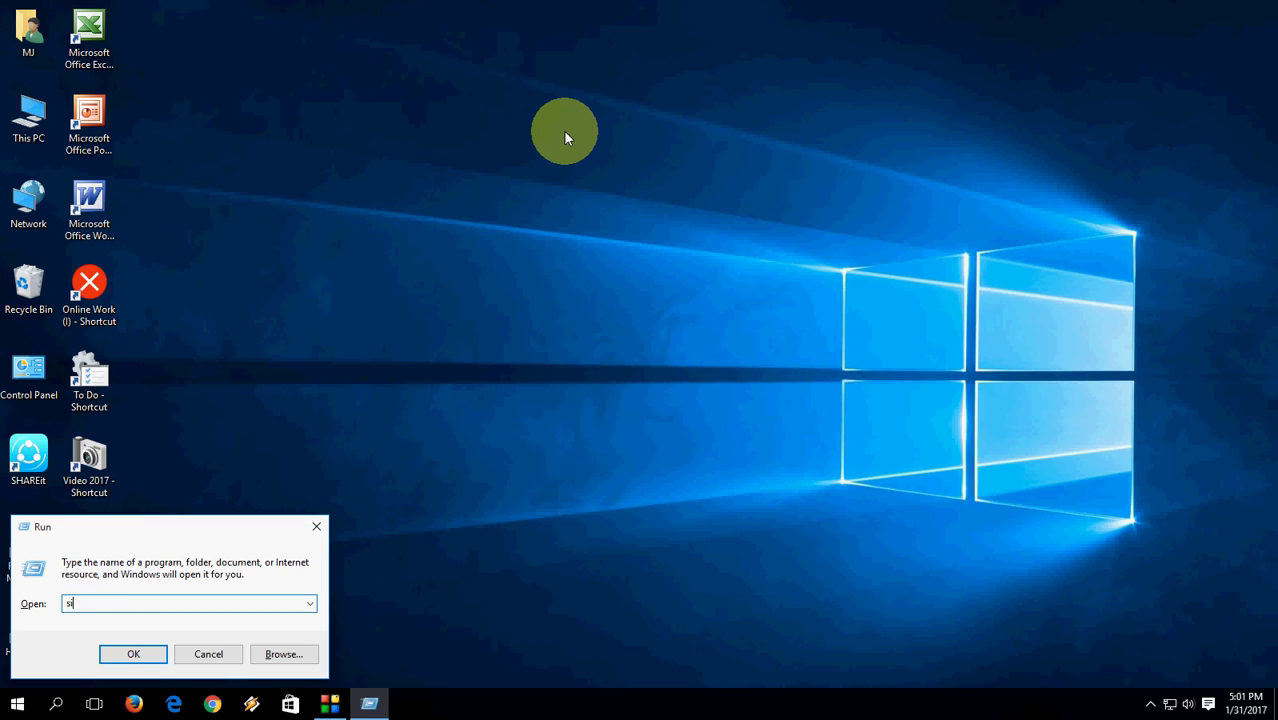
text(oundrecroder)
key(Return)
key(Return)
text(soundrecorder)
key(Return)
Step: Try 'sound recorder' with a space and dismiss the resulting error
key(Return)
text(sound recorder)
key(Return)
key(Return)
text(sound recorder)
key(Return)
key(Return)
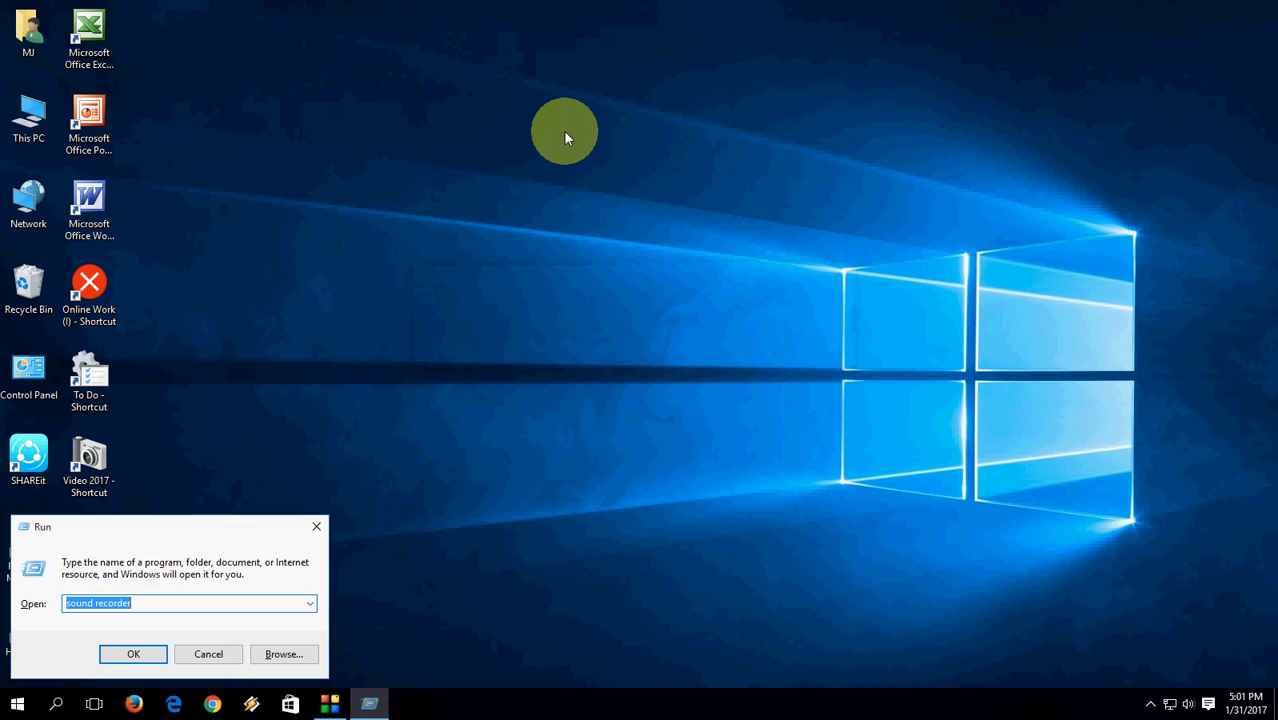
key(ctrl+Left)
key(BackSpace)
key(Return)
key(Return)
Step: Submit the corrected 'sound-recorder' command, then close and reopen Run
key(End)
key(Right)
key(Right)
key(Right)
key(Right)
key(Right)
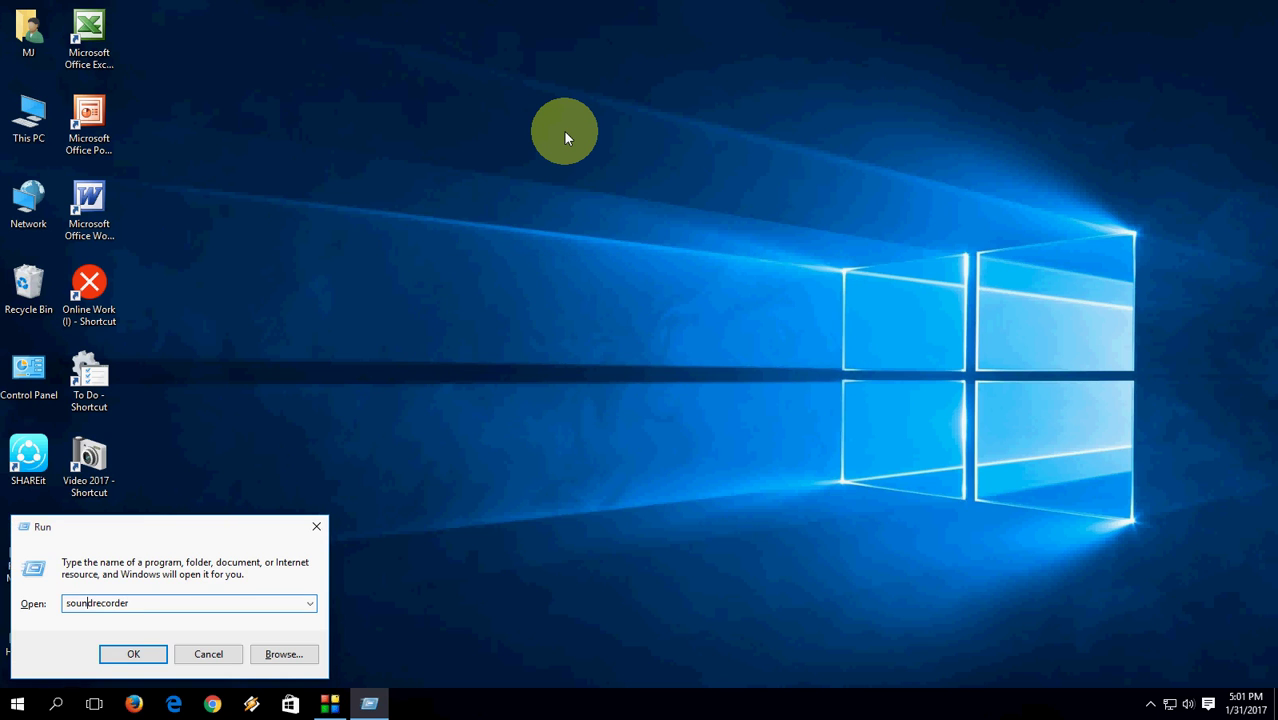
text(-)
key(Return)
key(Return)
key(End)
key(Escape)
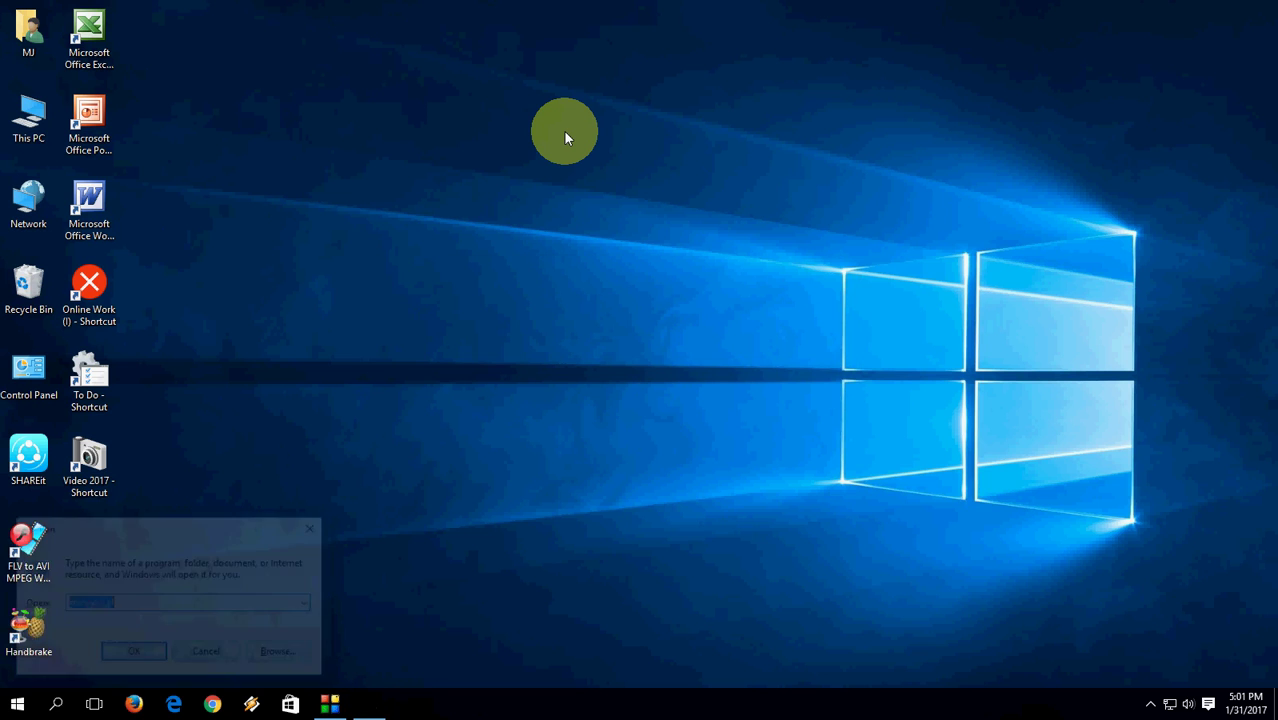
key(super+r)
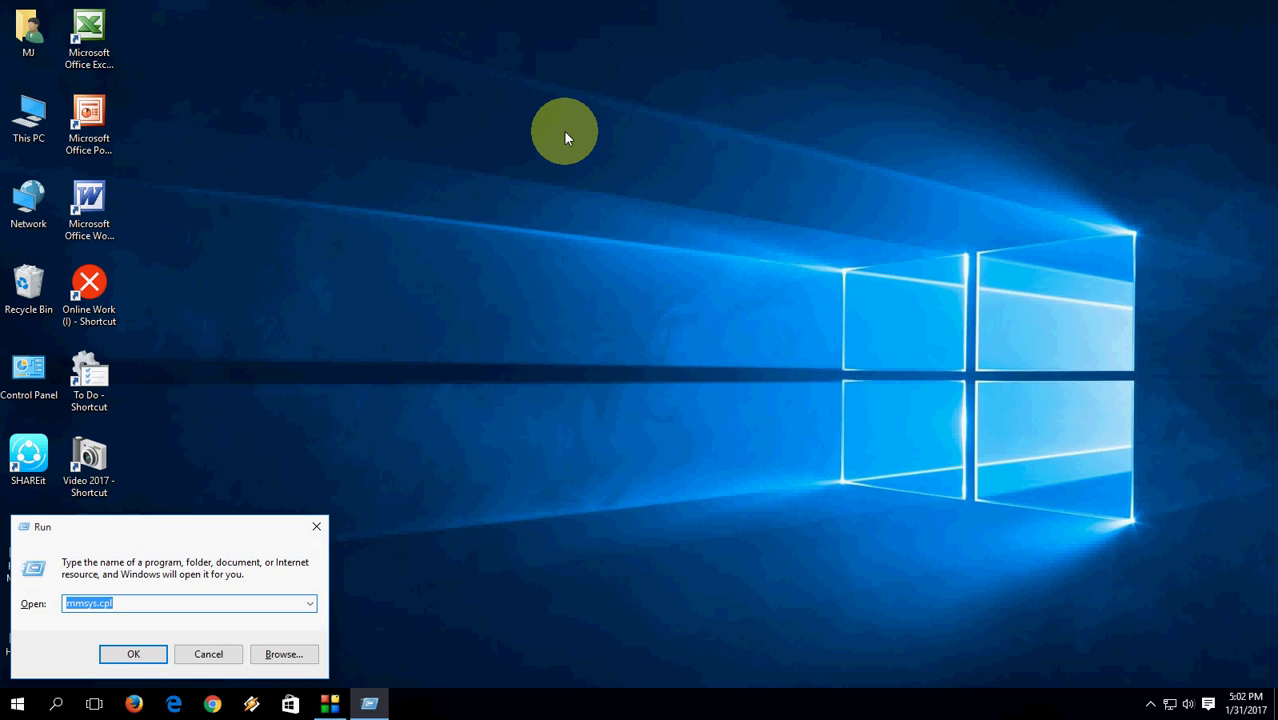
Step: Launch Sticky Notes with stikynot and delete the new empty note
text(stikynot)
key(Return)
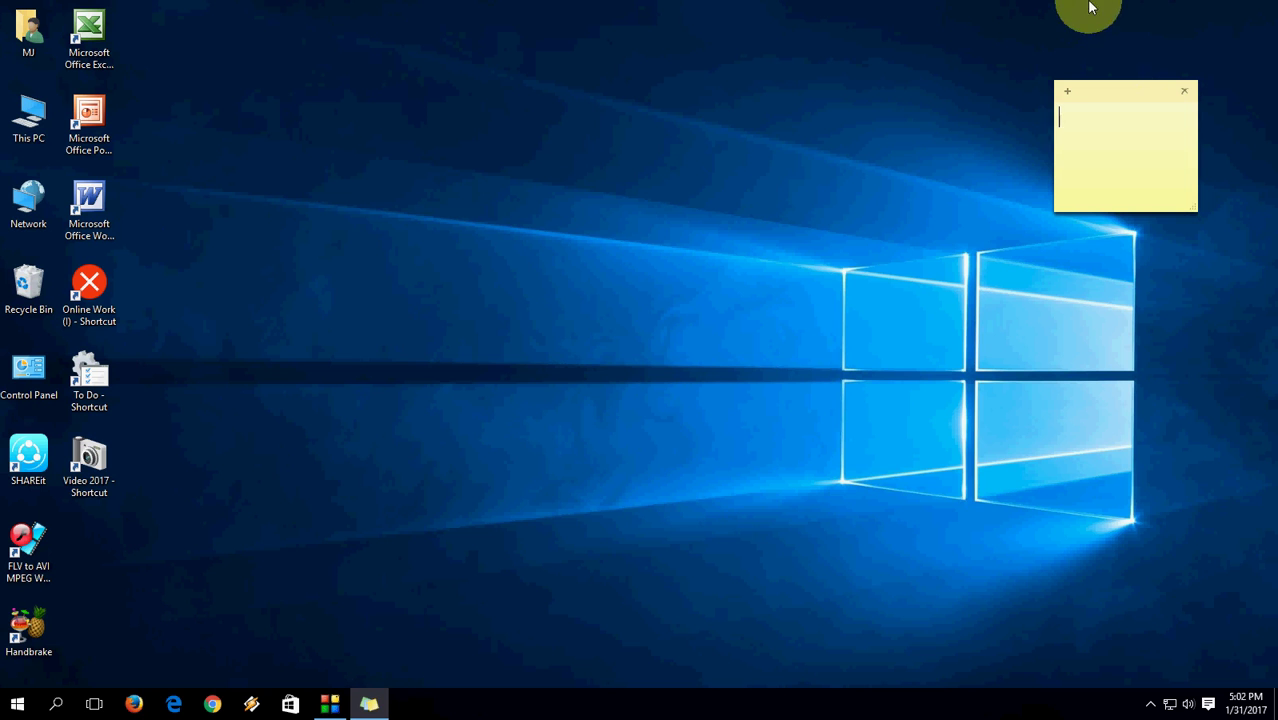
click(1184, 91)
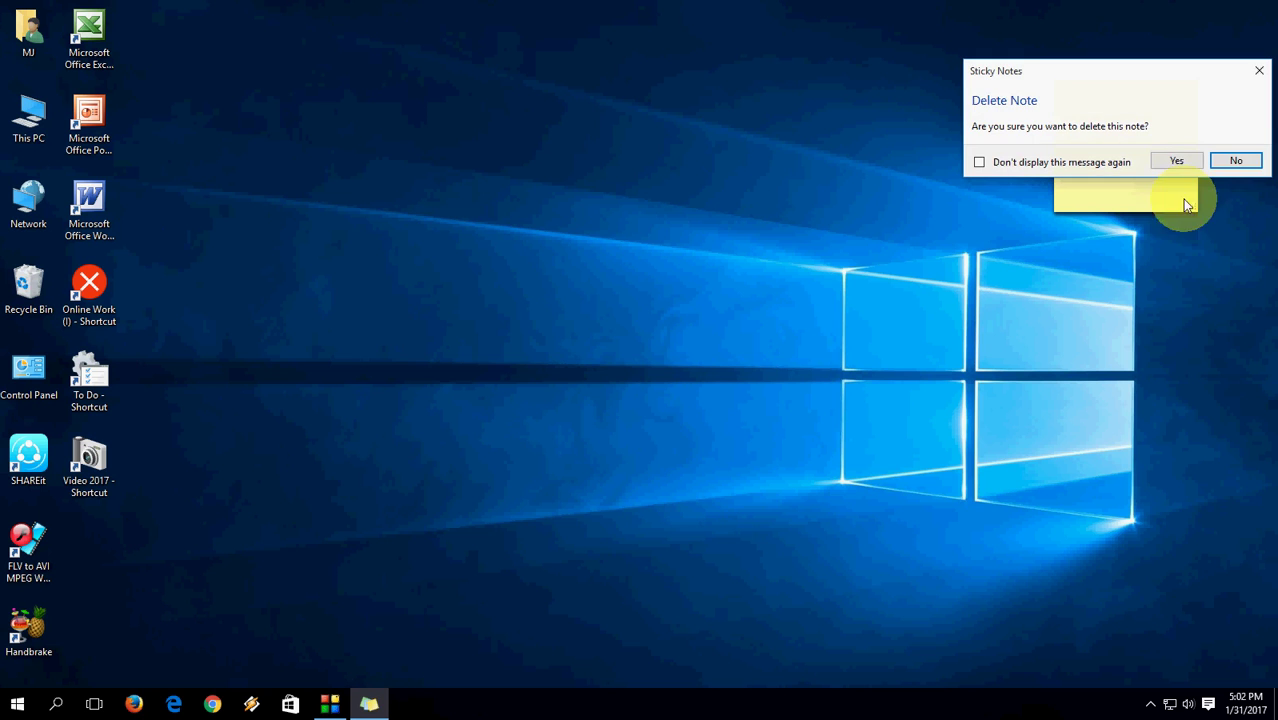
click(1172, 162)
Step: Open System Configuration via msconfig, then close it
key(super+r)
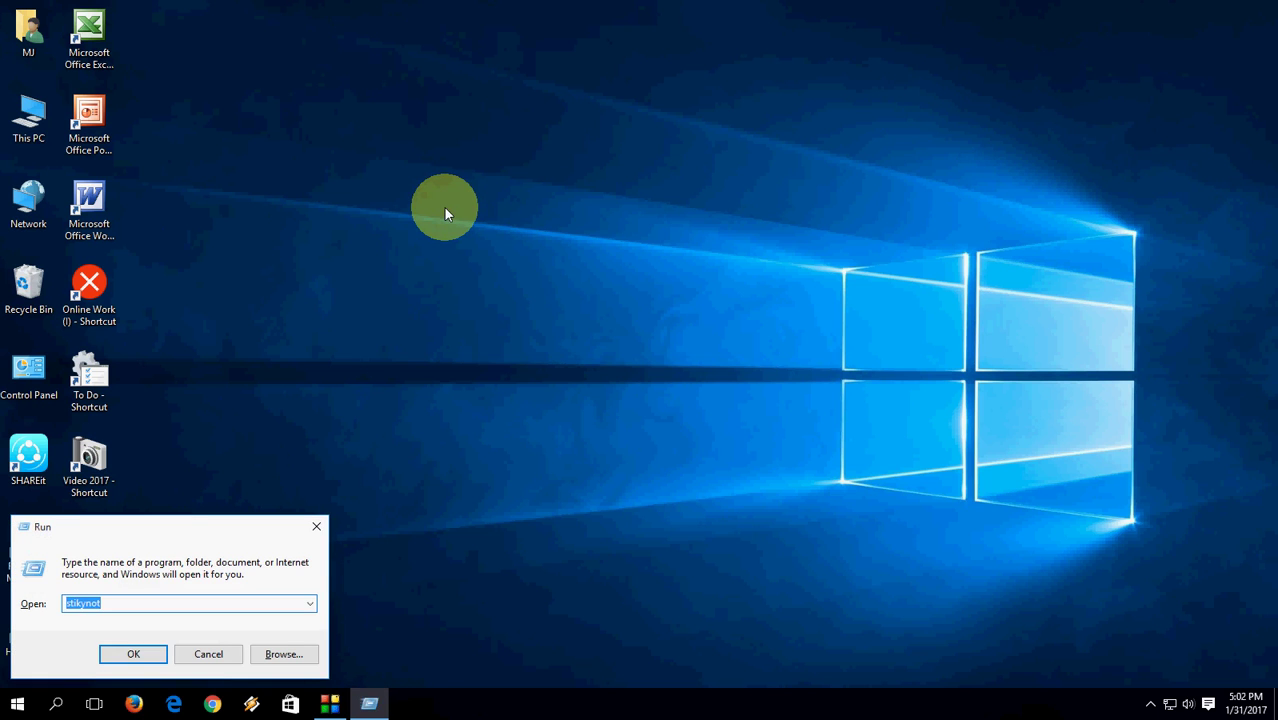
text(msconfig)
key(Return)
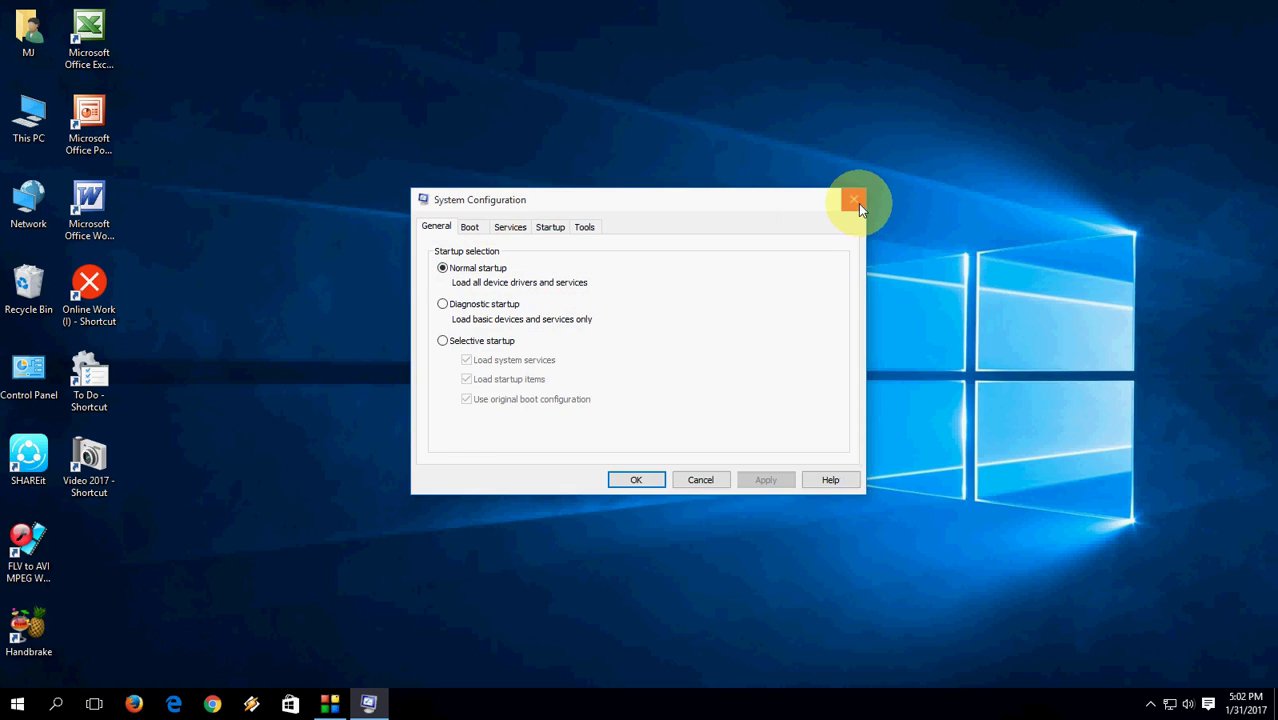
click(855, 202)
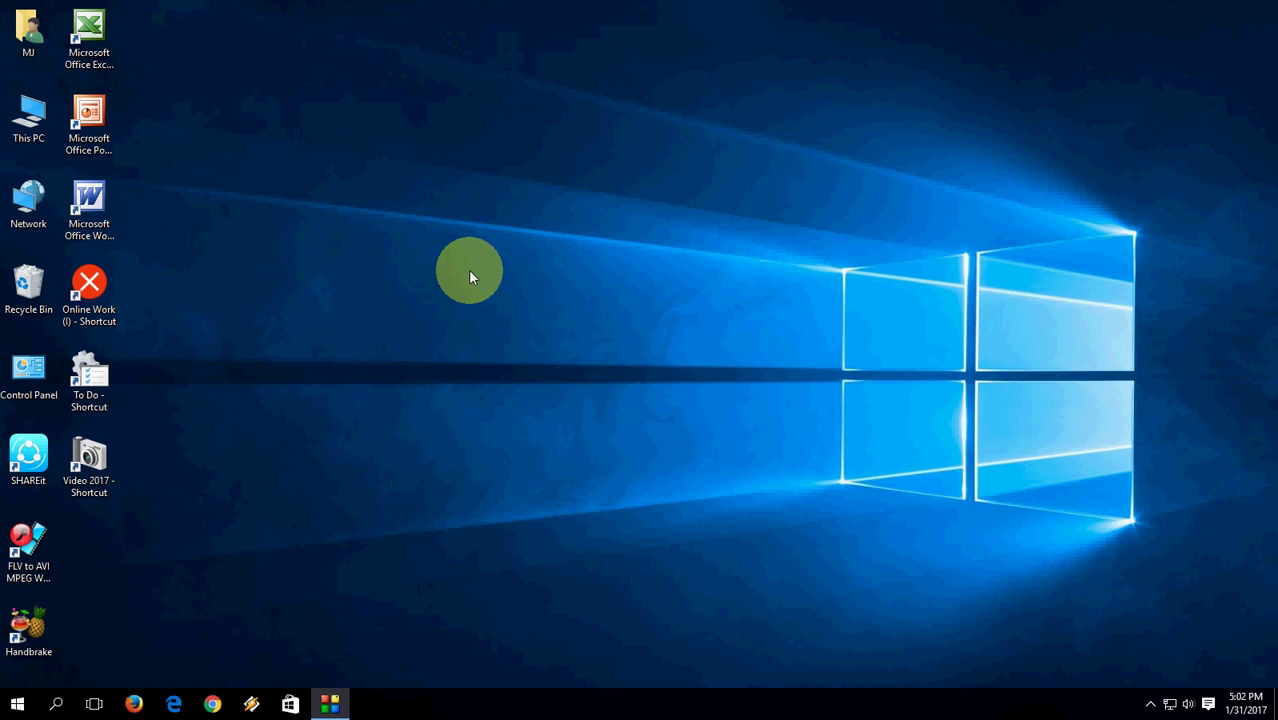
Step: Launch Task Manager with taskmgr, close it, and bring Run back up
key(super+r)
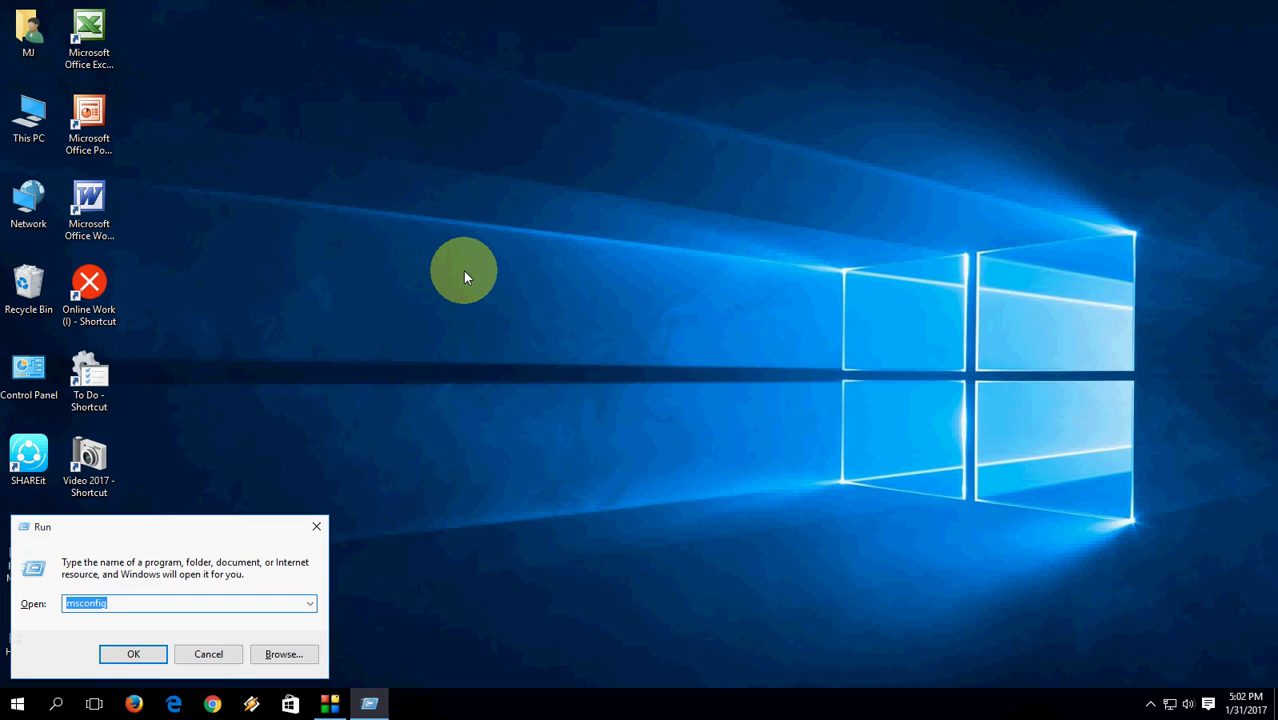
text(taskmgr)
key(Return)
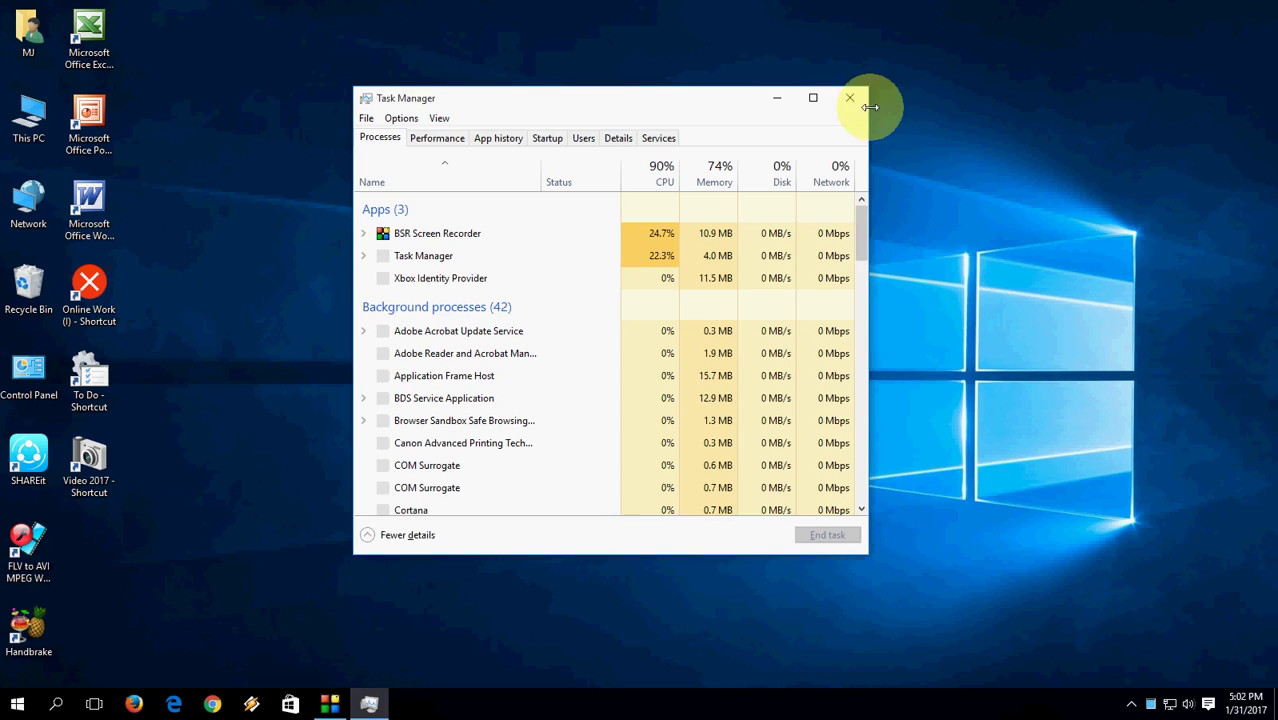
click(849, 97)
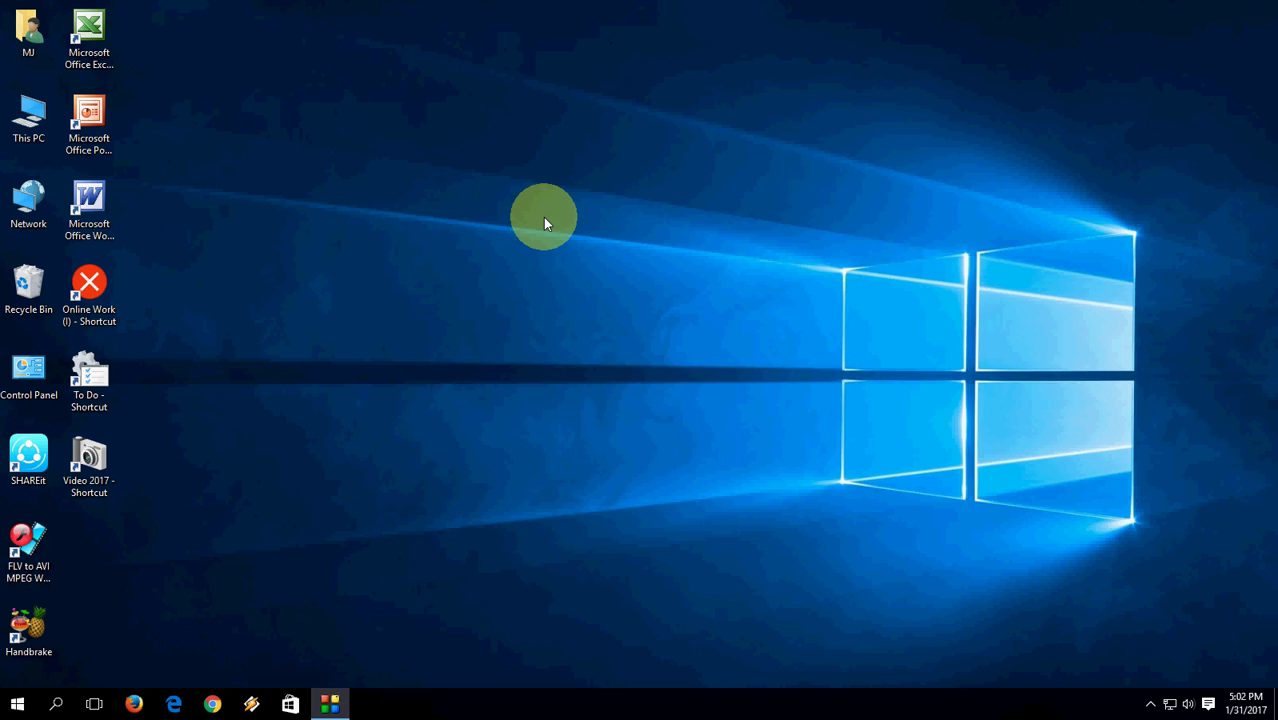
key(super+r)
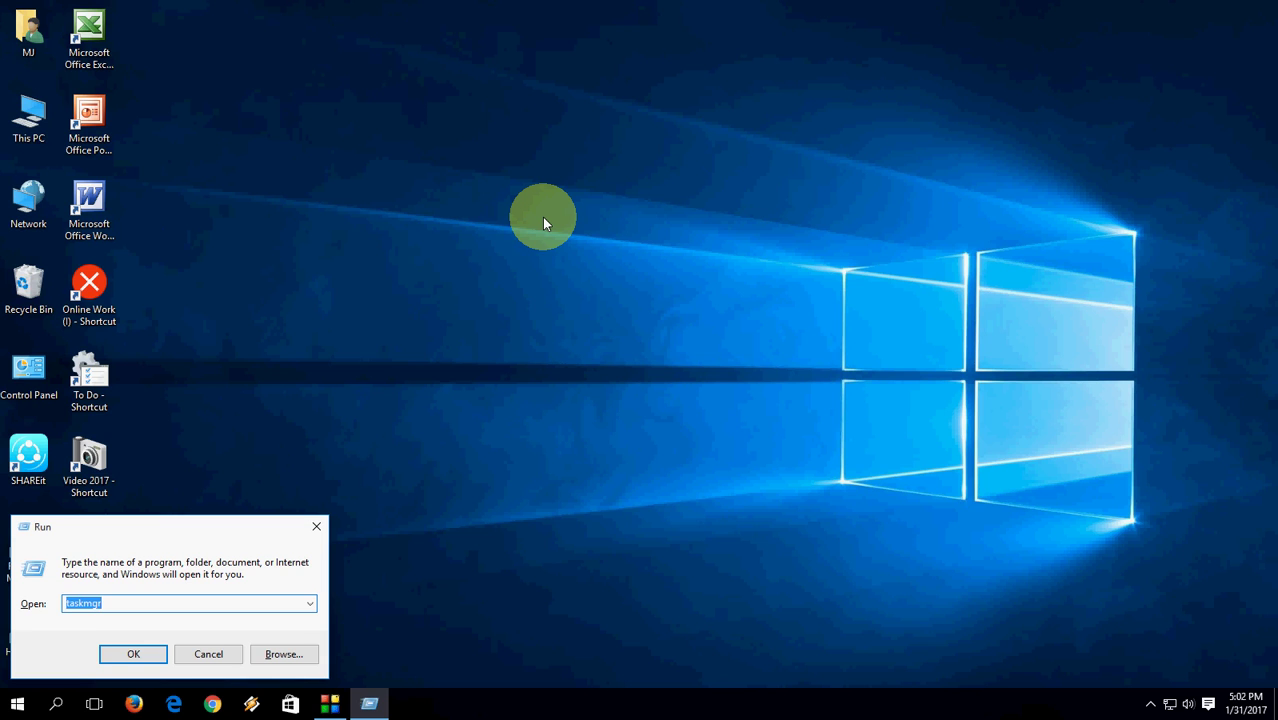
Step: Open and close Volume Mixer via sndvol, then briefly open and close File Explorer
text(sn)
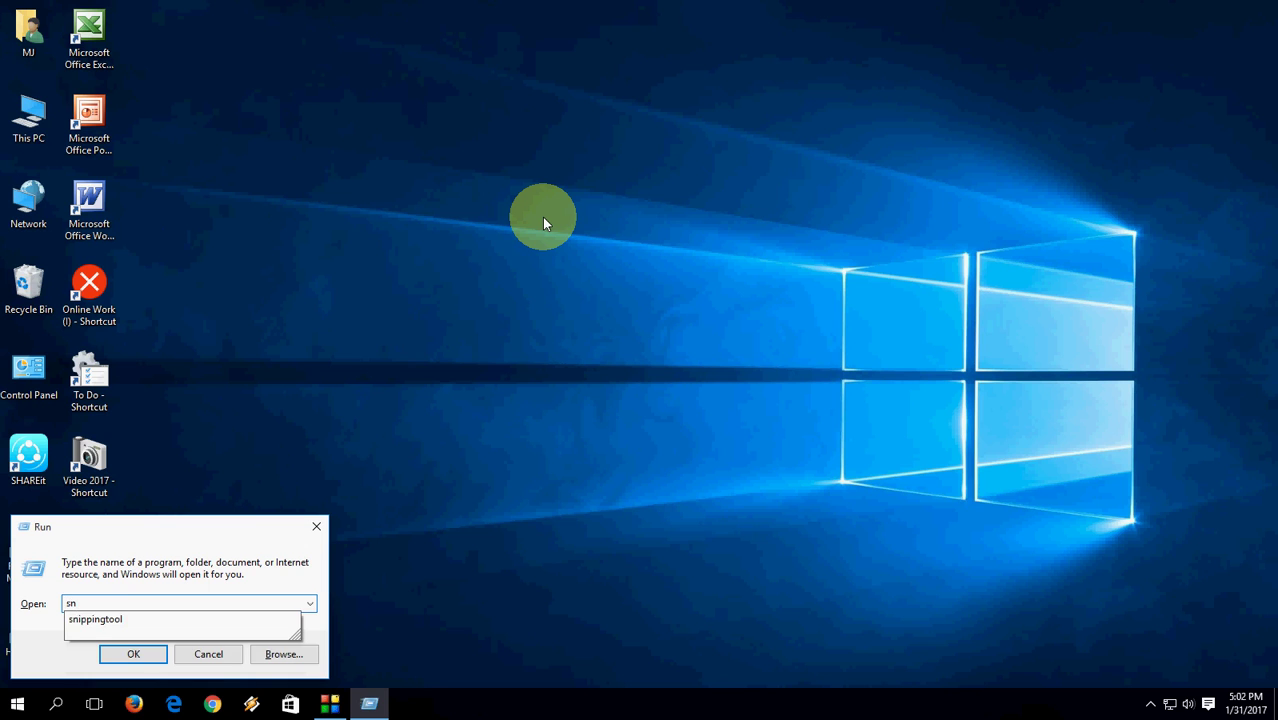
text(dvol)
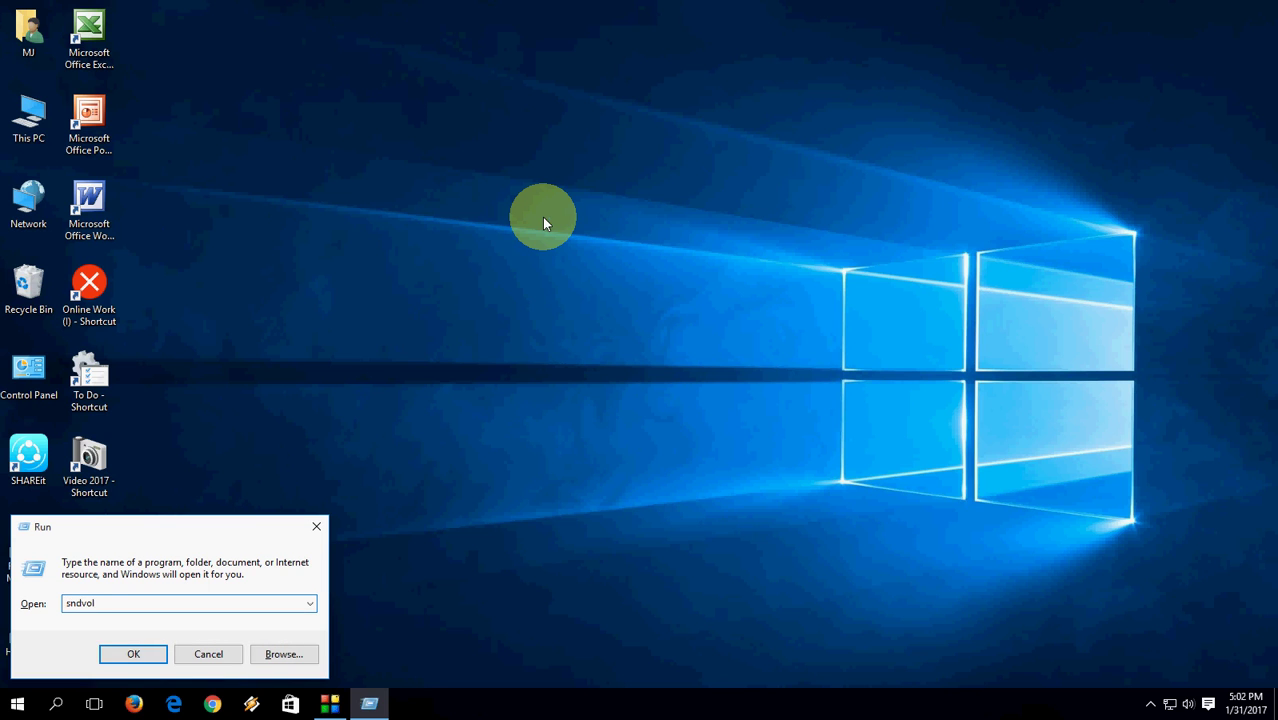
key(Return)
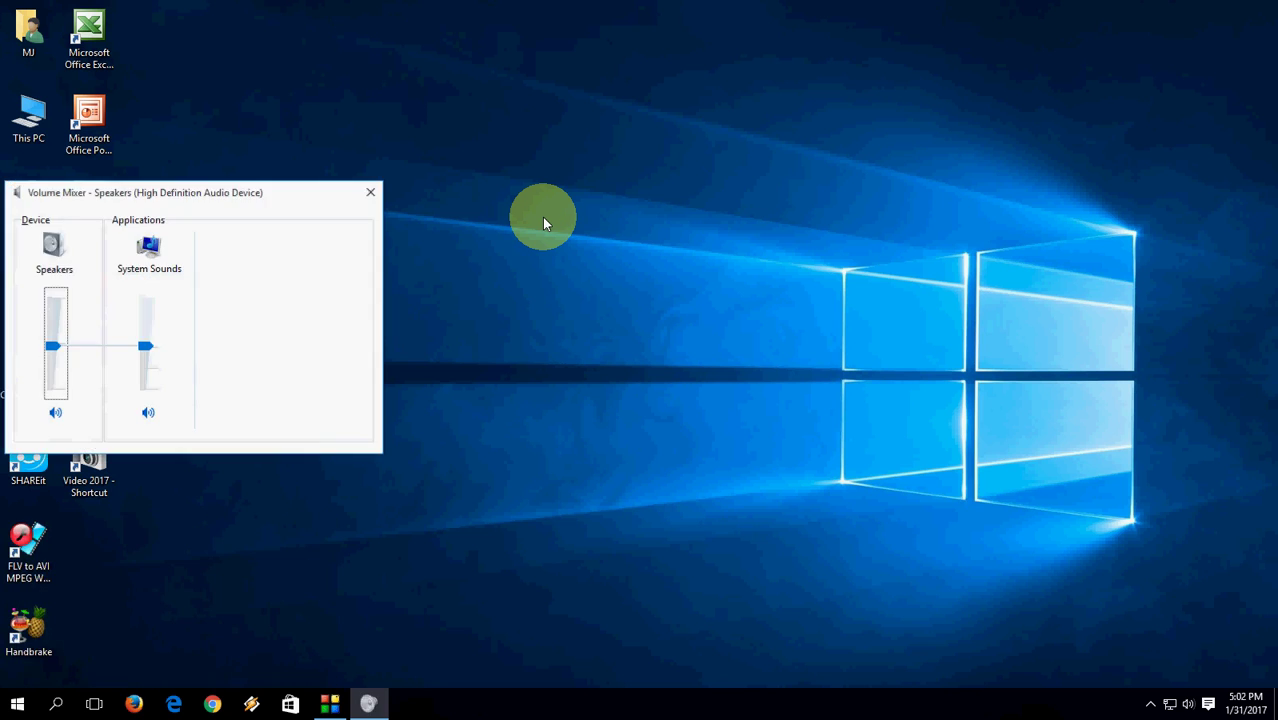
click(371, 192)
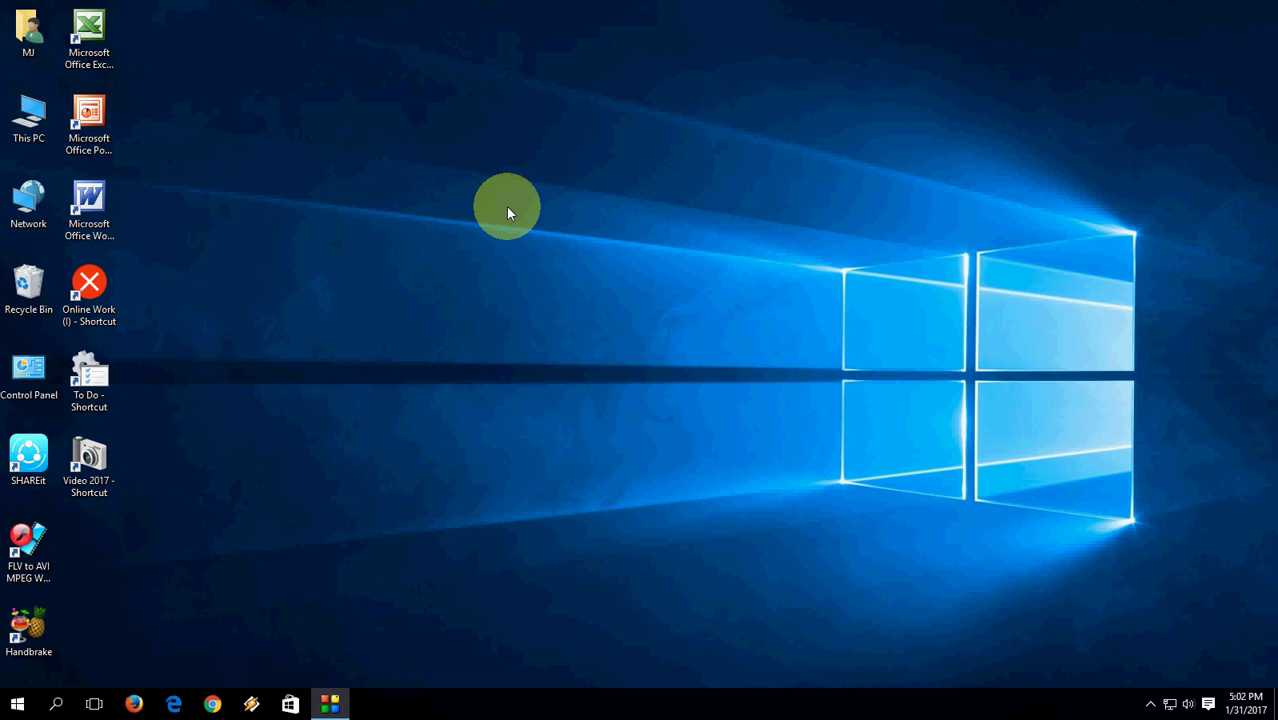
key(super+e)
click(1247, 9)
Step: Launch Windows Fax and Scan with wfs, close it, and bring Run back up
key(super+r)
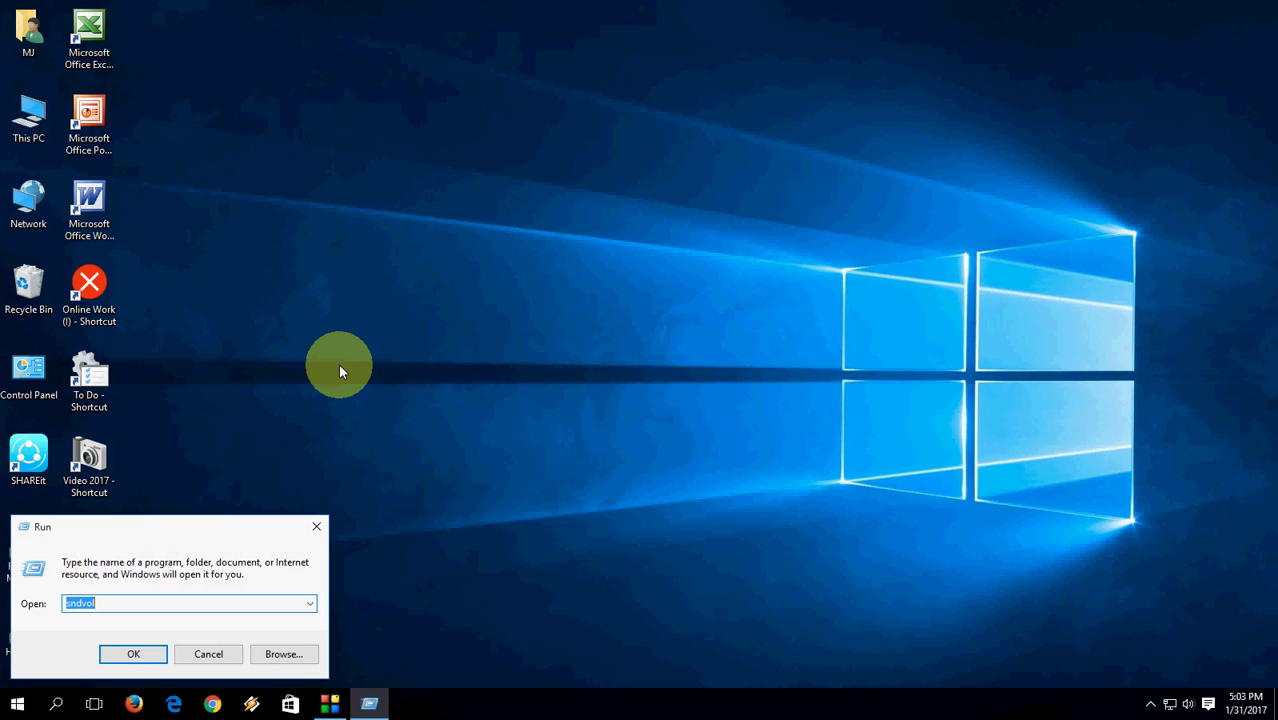
text(wfs)
key(Return)
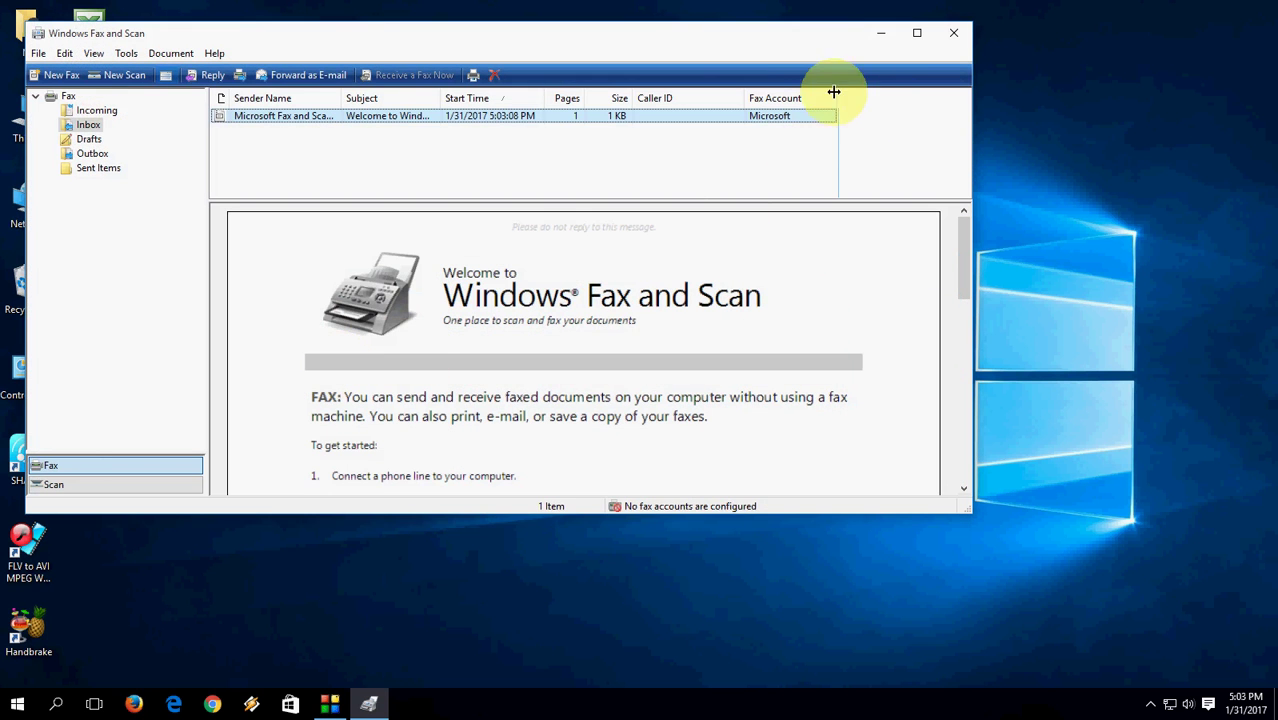
click(955, 37)
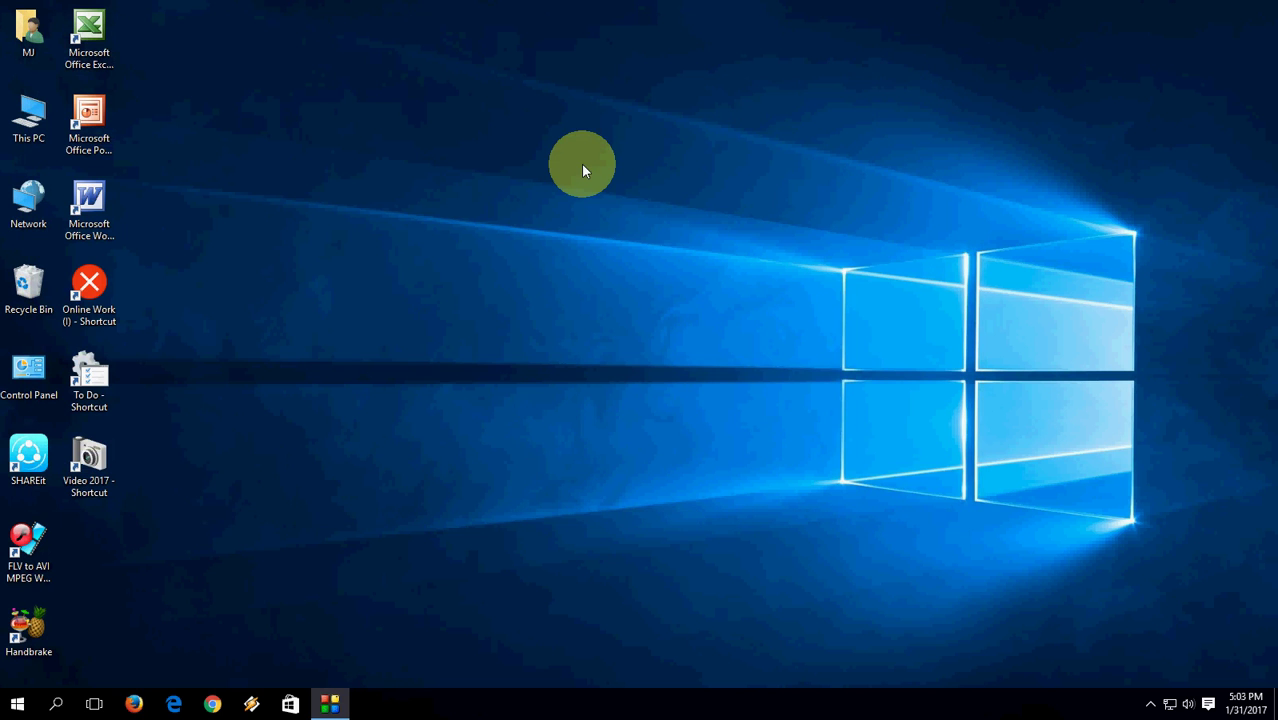
key(super+r)
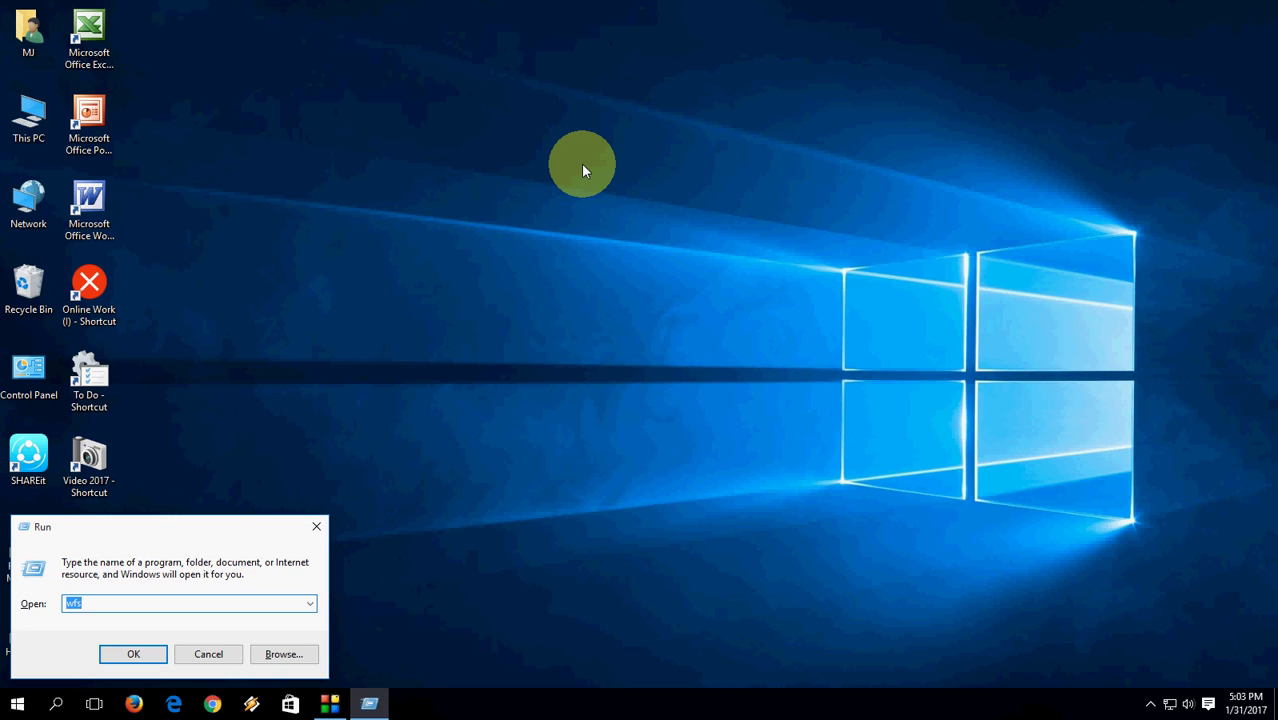
Step: Open Network Connections with 'control netconnections', close it, and refresh the desktop
text(control netconnections)
key(Return)
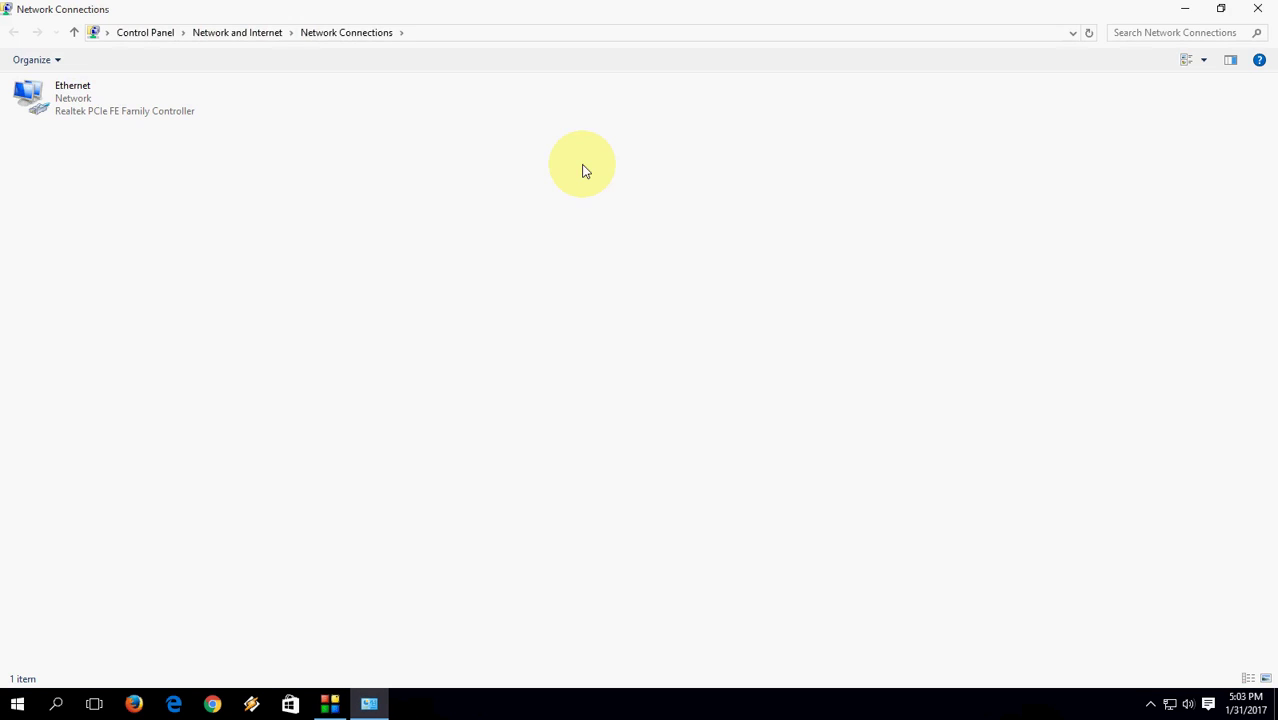
click(1257, 8)
right_click(475, 162)
click(518, 211)
Step: Try running soundrecorders and dismiss the cannot-find error
key(super+r)
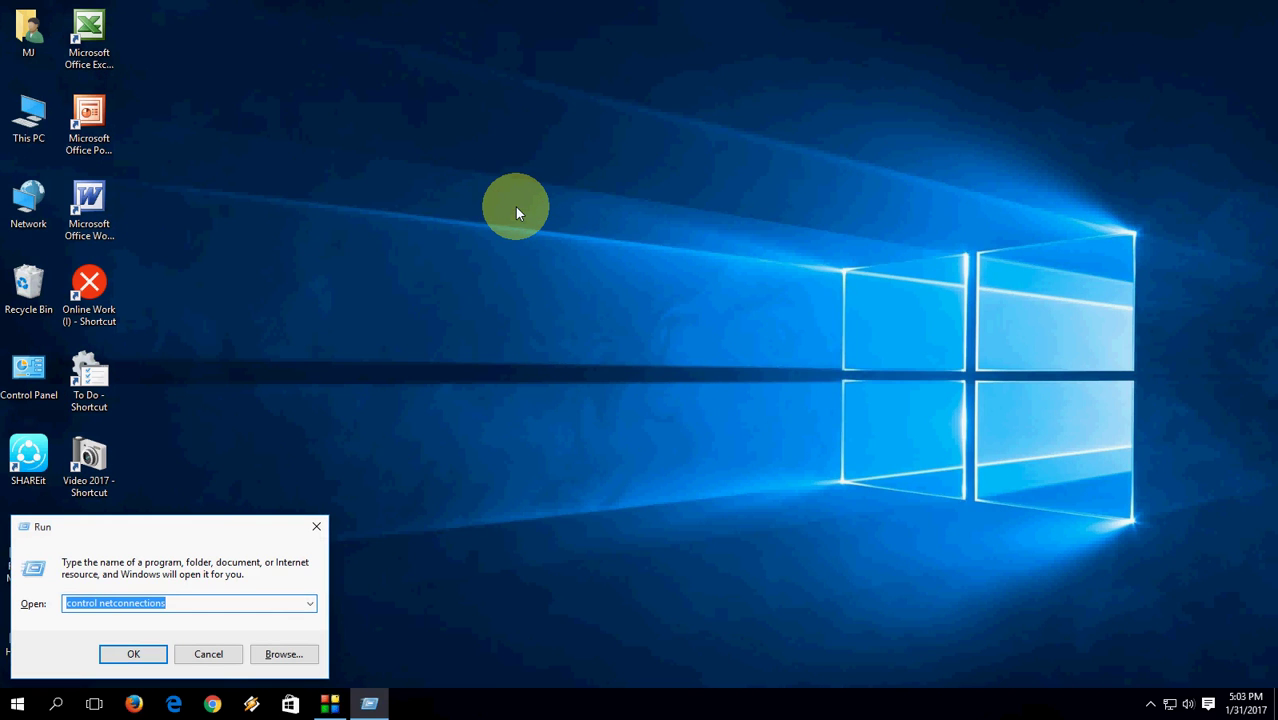
text(sound)
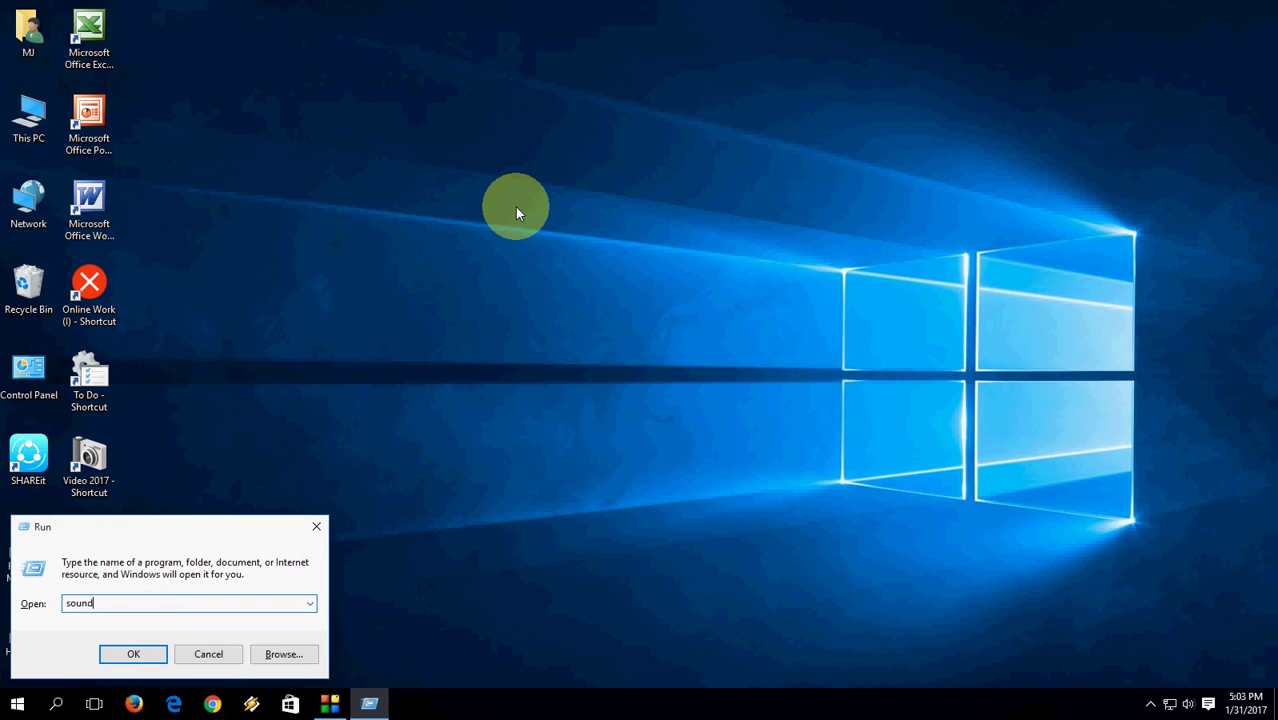
text(recorders)
key(Return)
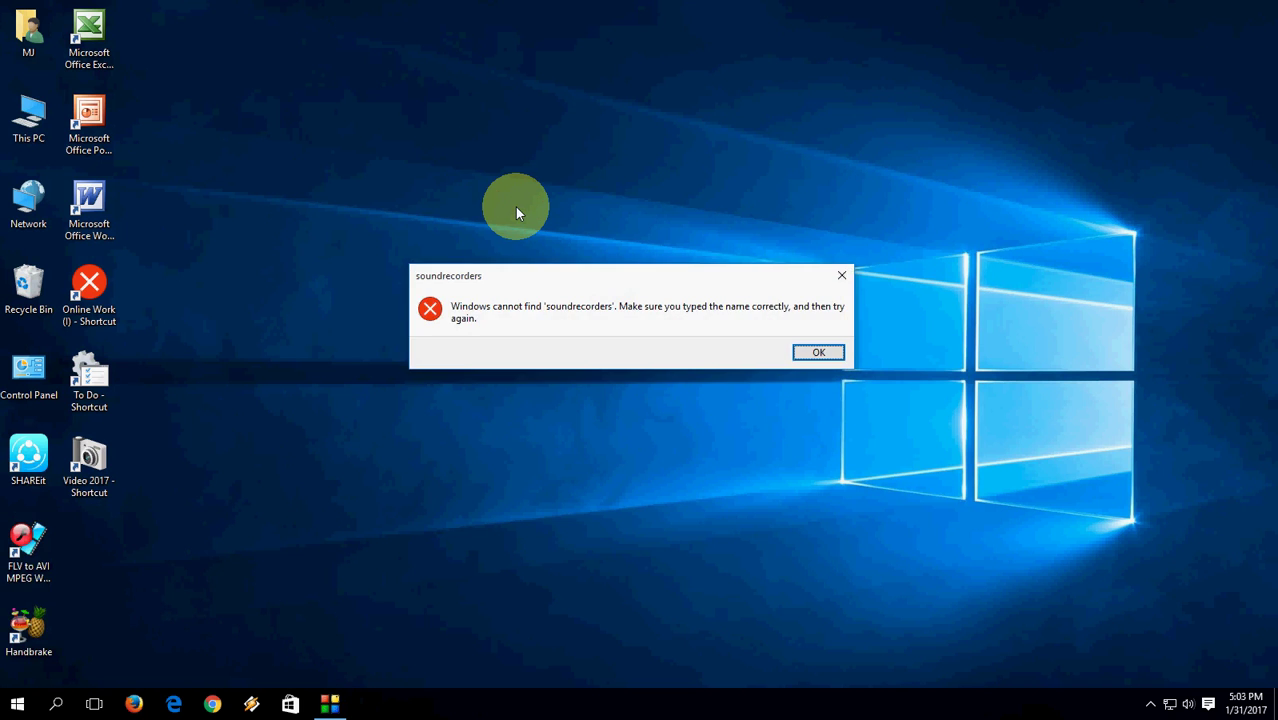
key(Return)
Step: Try 'sound-recorders', then trim and clear the Open box entirely
key(End)
key(Left)
key(Left)
key(Left)
key(Left)
key(Left)
key(Left)
key(Left)
key(Left)
text(-)
key(Return)
key(Return)
key(End)
key(BackSpace)
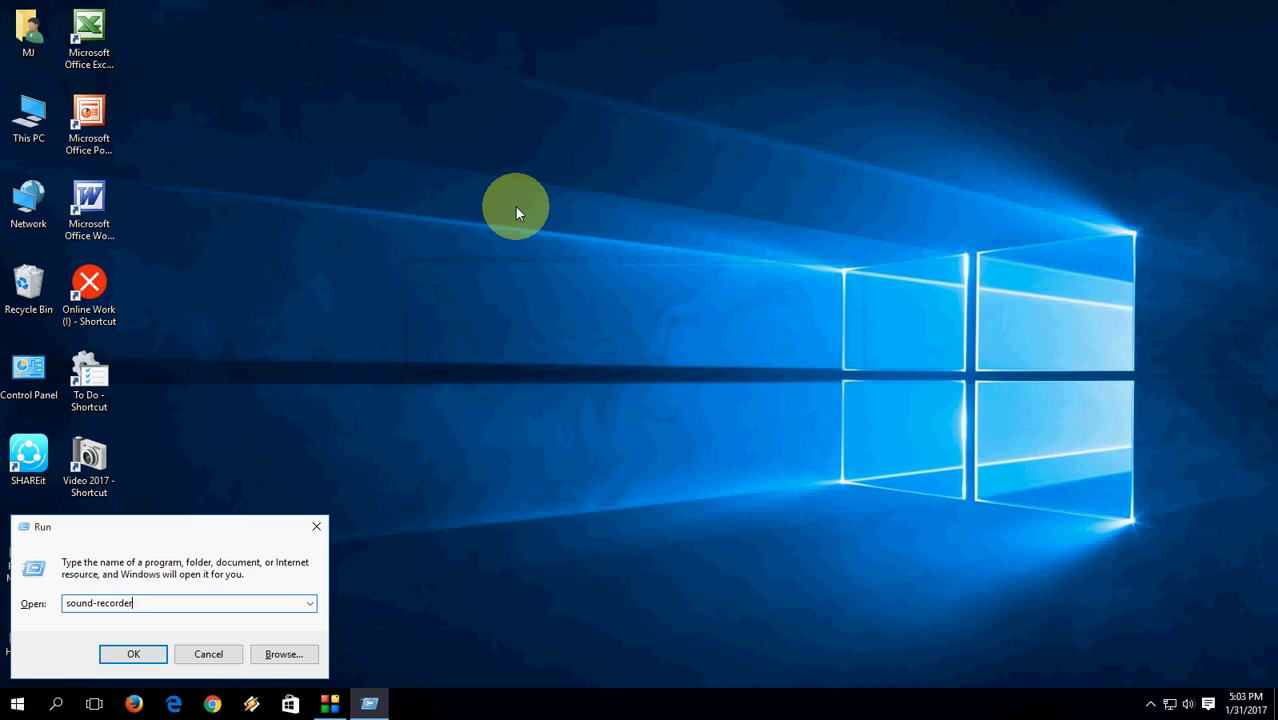
key(ctrl+a)
key(BackSpace)
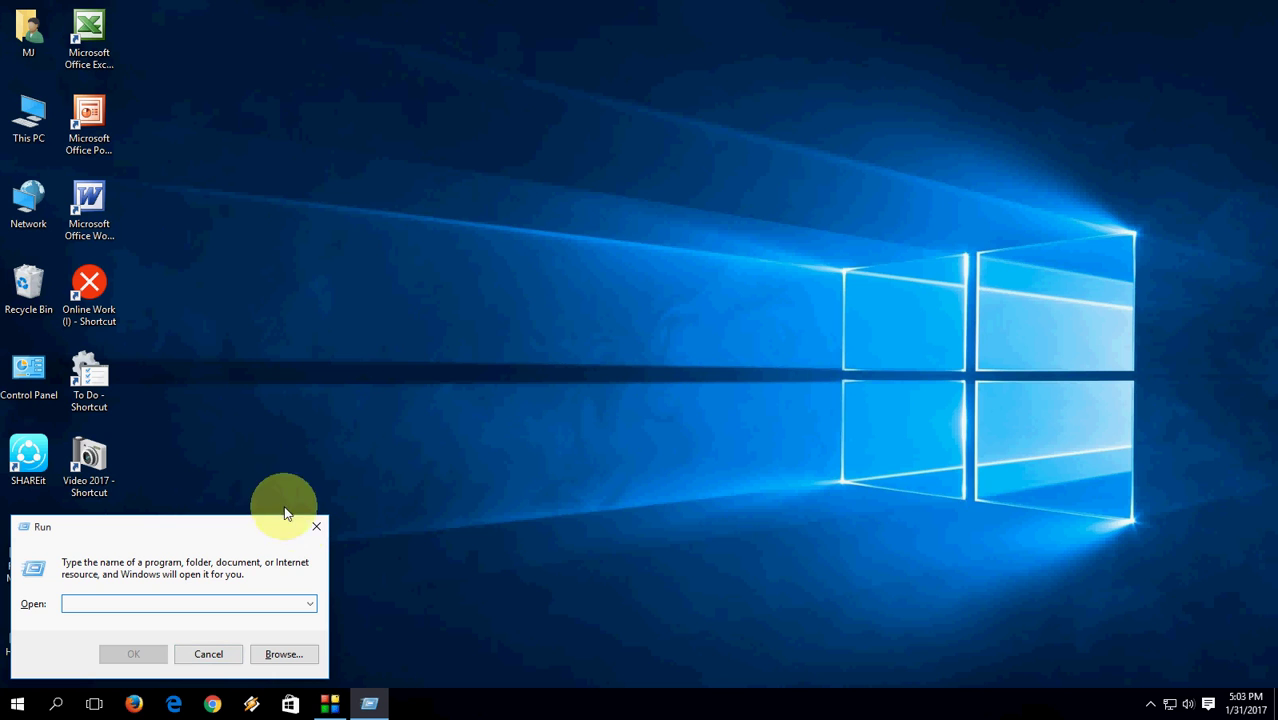
Step: Close the Run dialog with its title-bar X button
click(316, 526)
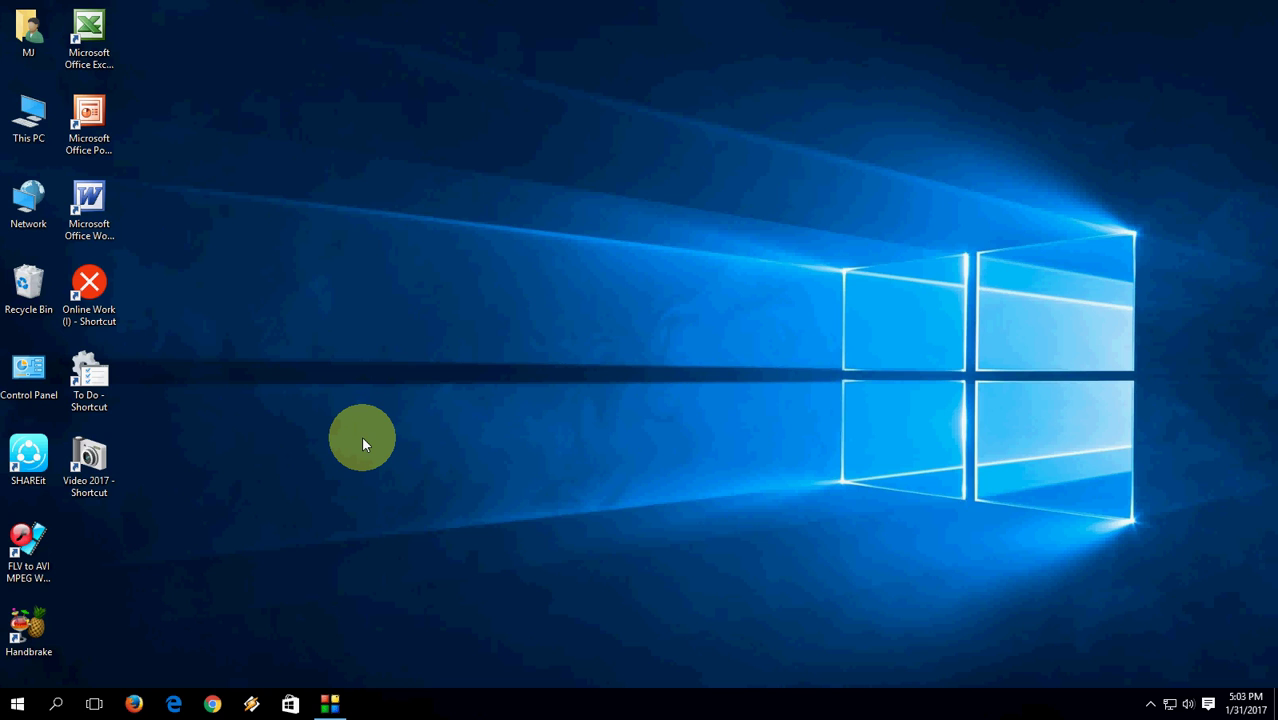